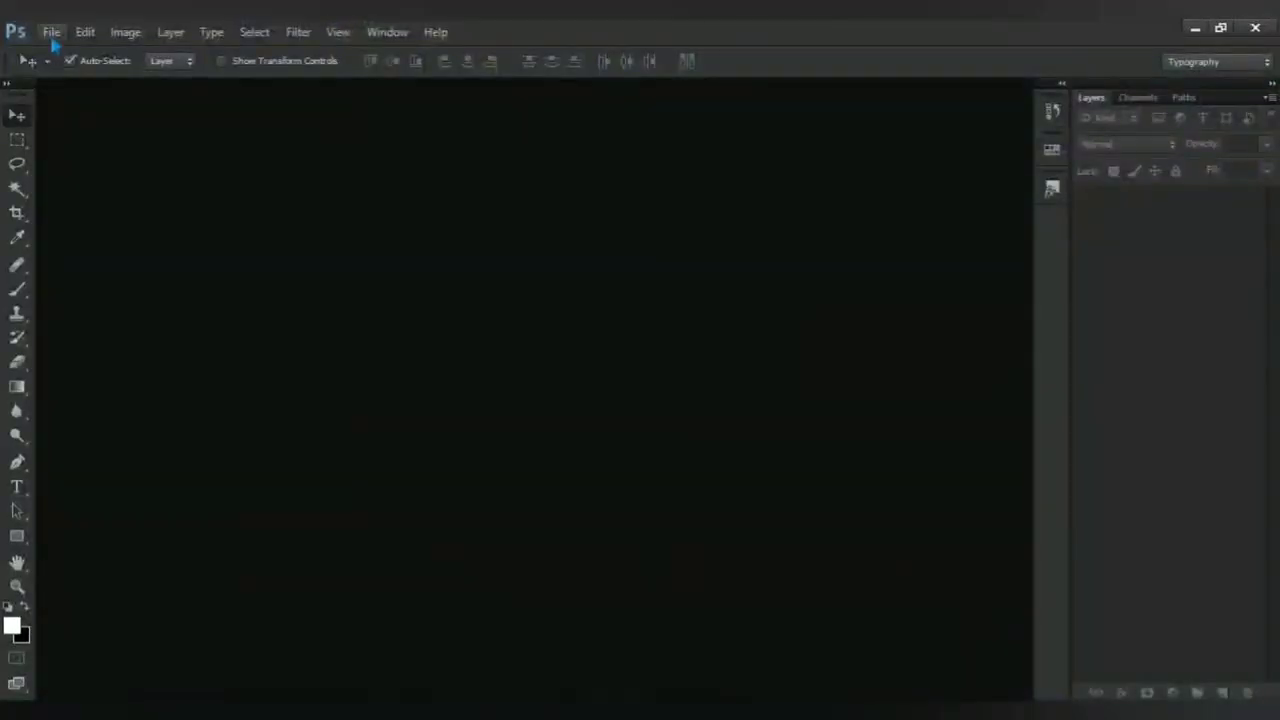
Open the File menu to begin a new document
{"action": "left_click", "coordinate": [50, 32]}
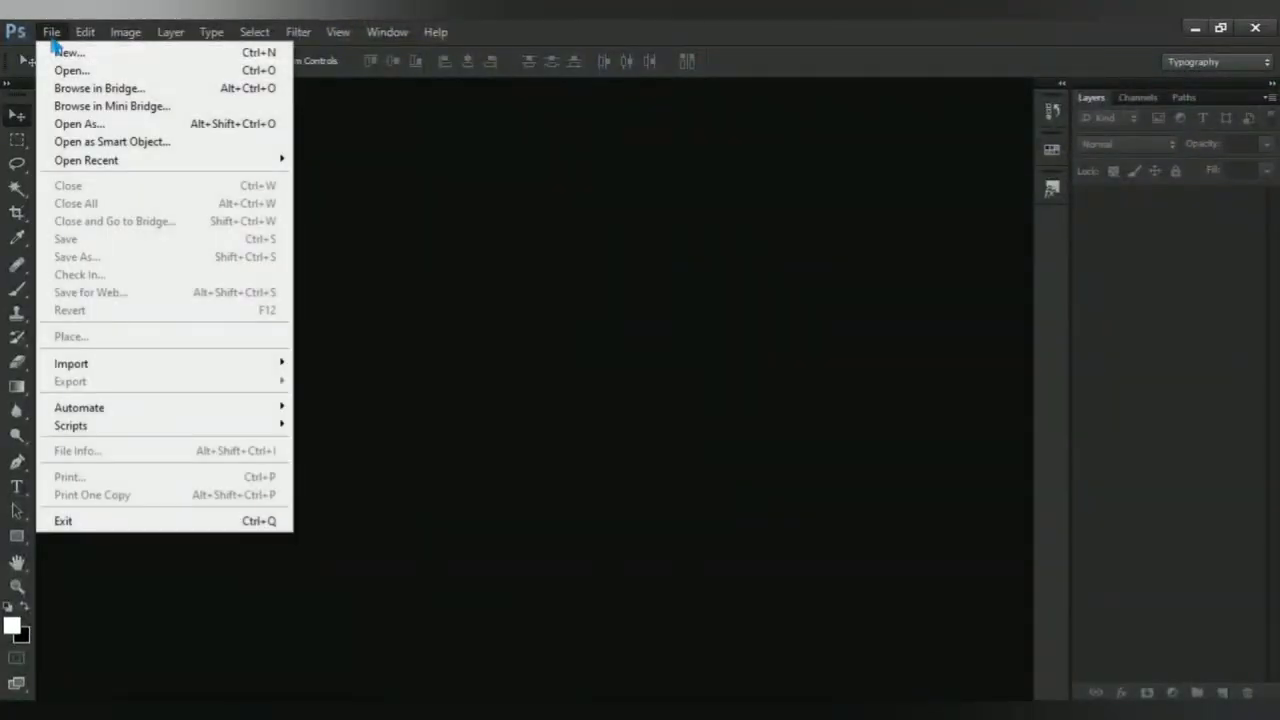
Create a new 2560 × 1440 px document at 300 ppi with a white background
{"action": "left_click", "coordinate": [153, 55]}
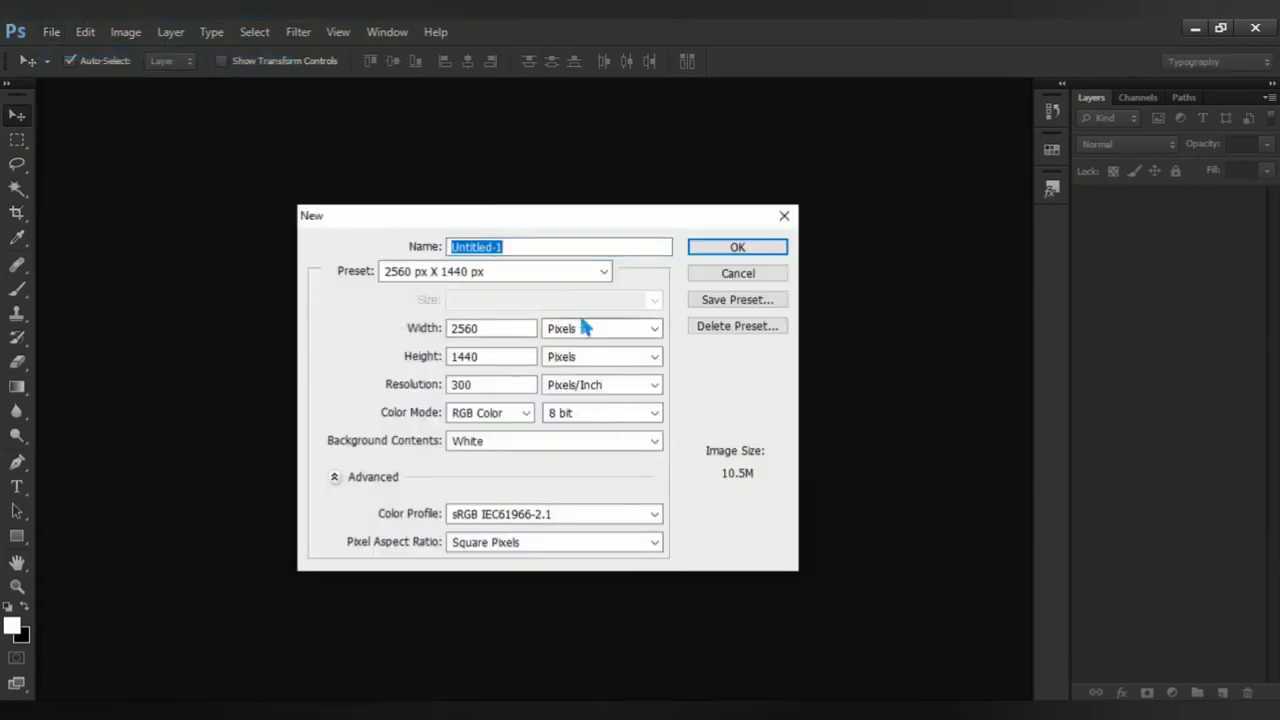
{"action": "left_click", "coordinate": [605, 271]}
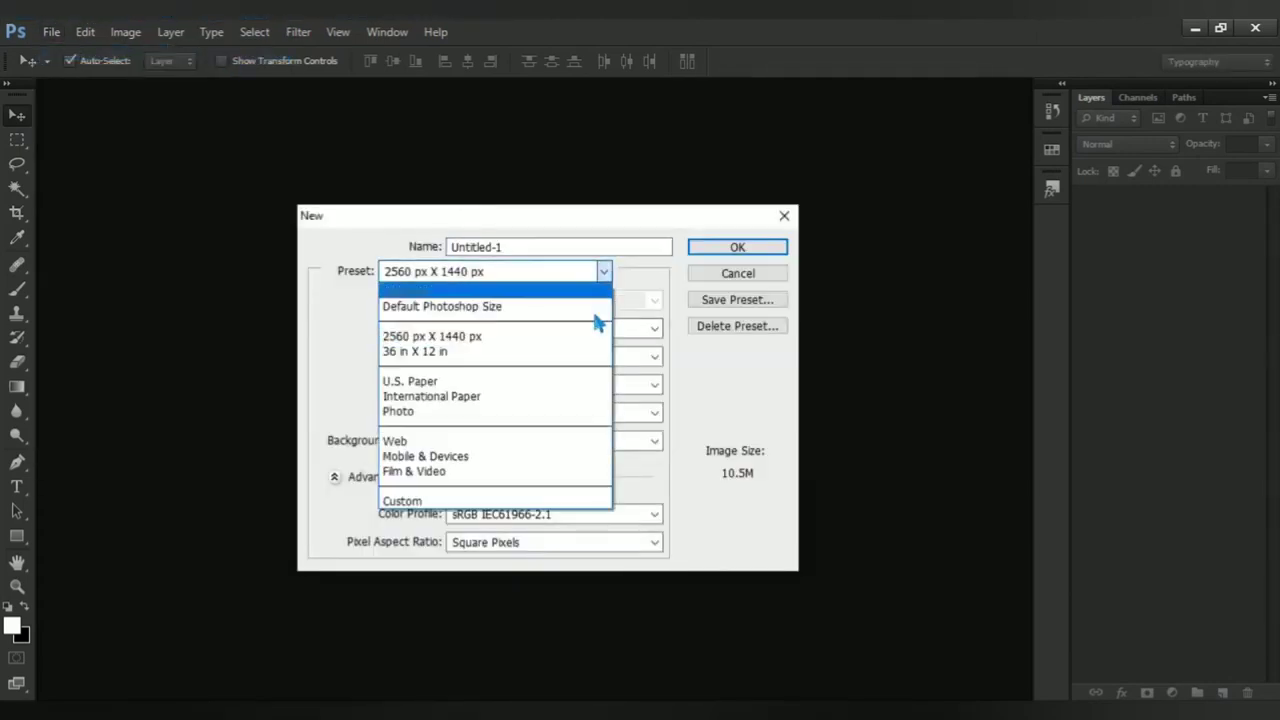
{"action": "left_click", "coordinate": [432, 337]}
{"action": "mouse_move", "coordinate": [500, 340]}
{"action": "left_mouse_down"}
{"action": "mouse_move", "coordinate": [437, 337]}
{"action": "mouse_move", "coordinate": [455, 366]}
{"action": "mouse_move", "coordinate": [443, 392]}
{"action": "left_mouse_up"}
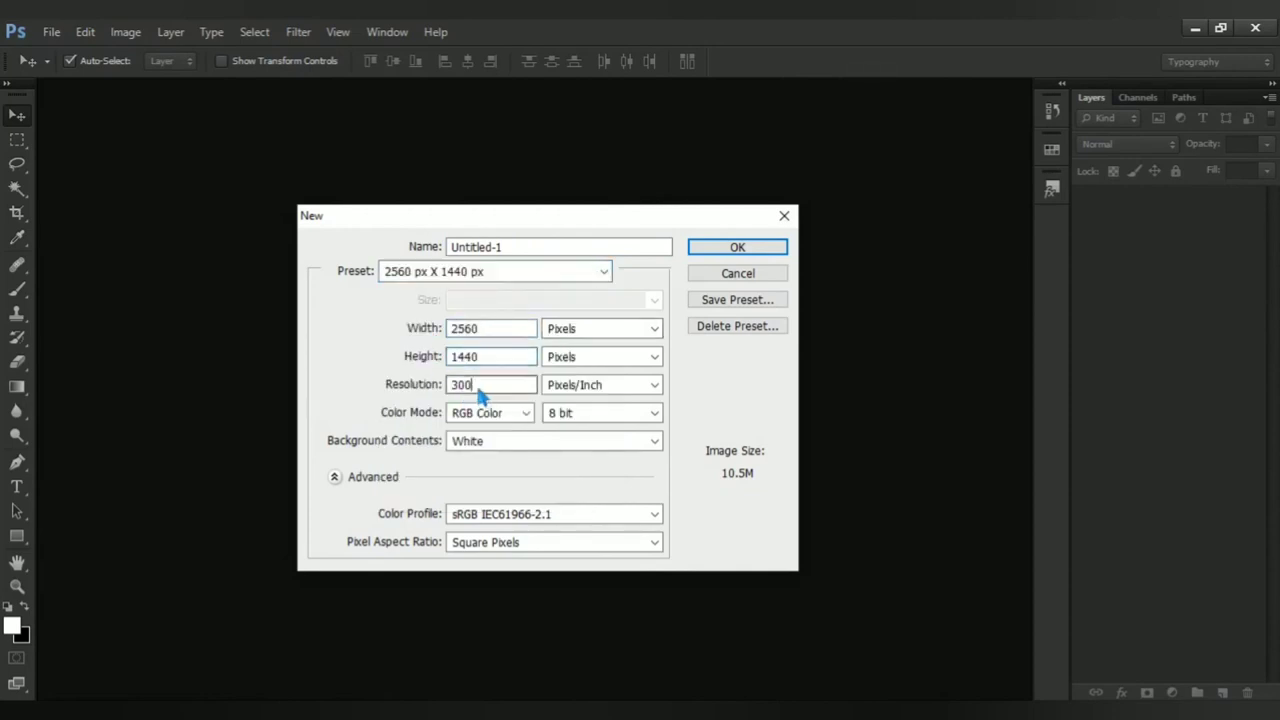
{"action": "left_click", "coordinate": [736, 250]}
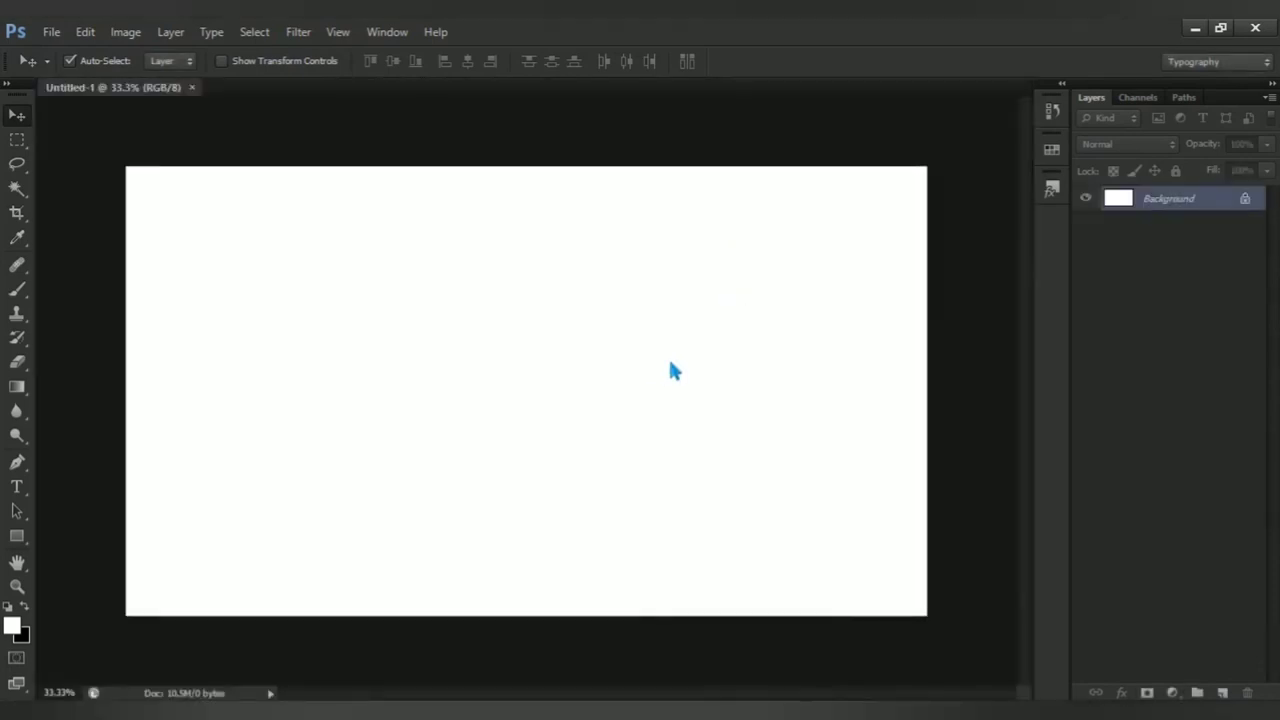
Open canyon-1740973_1920.jpg from the Lord Shiva folder
{"action": "left_click", "coordinate": [51, 31]}
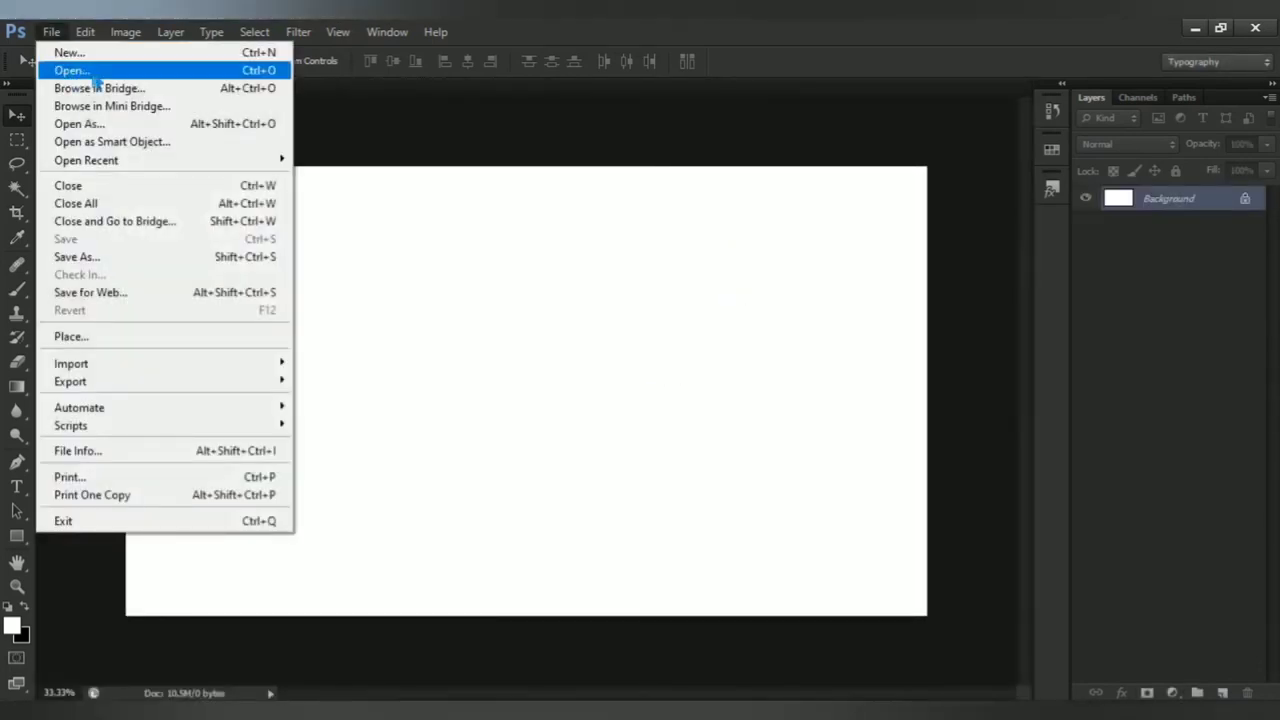
{"action": "left_click", "coordinate": [170, 72]}
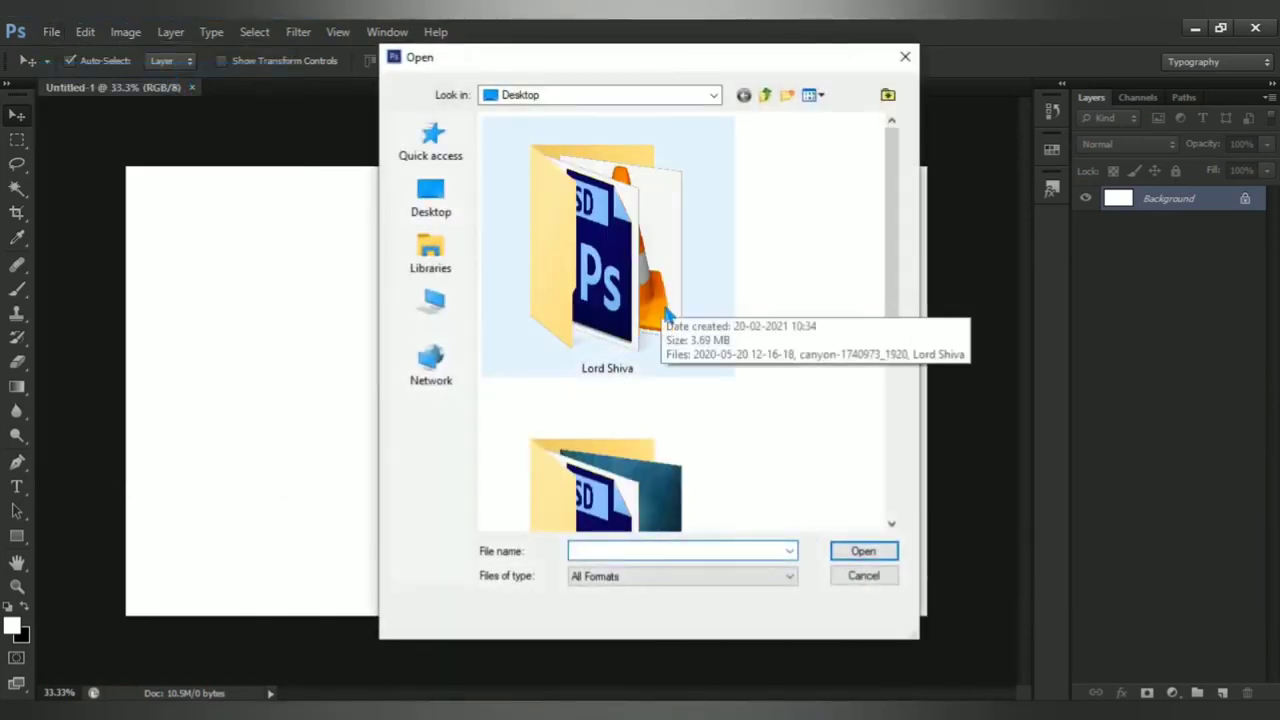
{"action": "scroll", "coordinate": [670, 313], "scroll_direction": "down", "scroll_amount": 2}
{"action": "scroll", "coordinate": [670, 313], "scroll_direction": "down", "scroll_amount": 3}
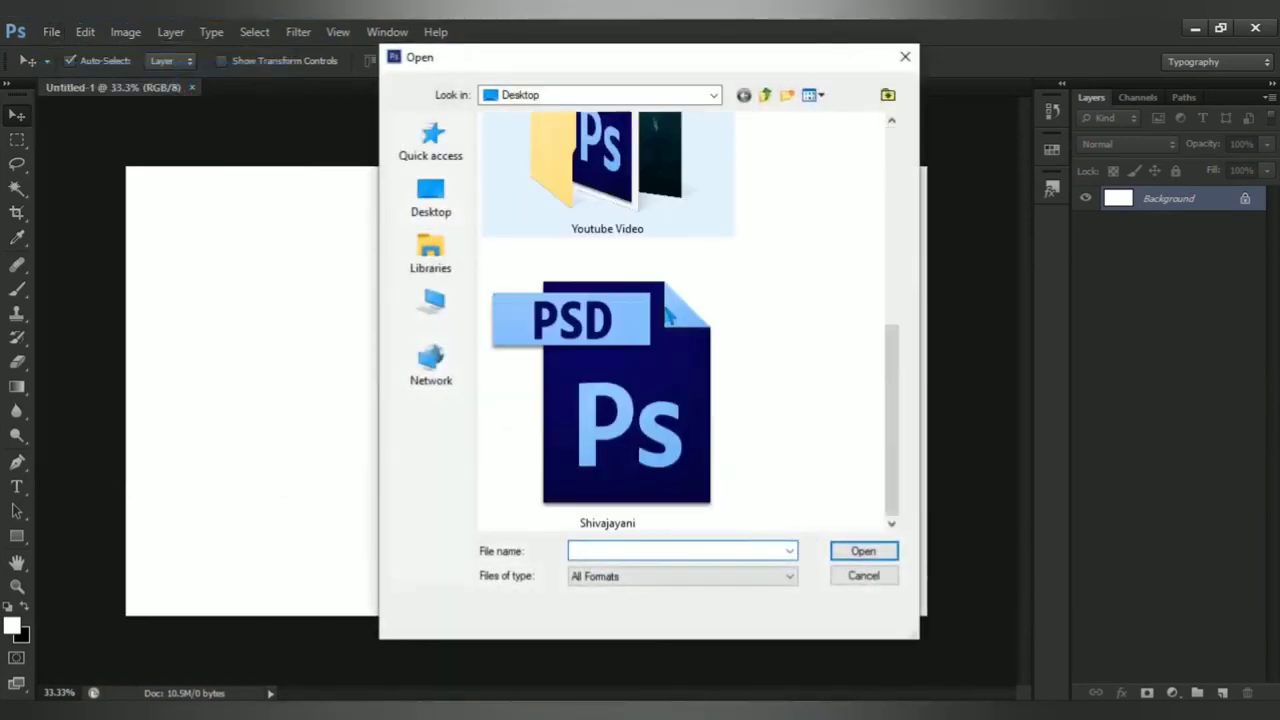
{"action": "scroll", "coordinate": [670, 315], "scroll_direction": "up", "scroll_amount": 3}
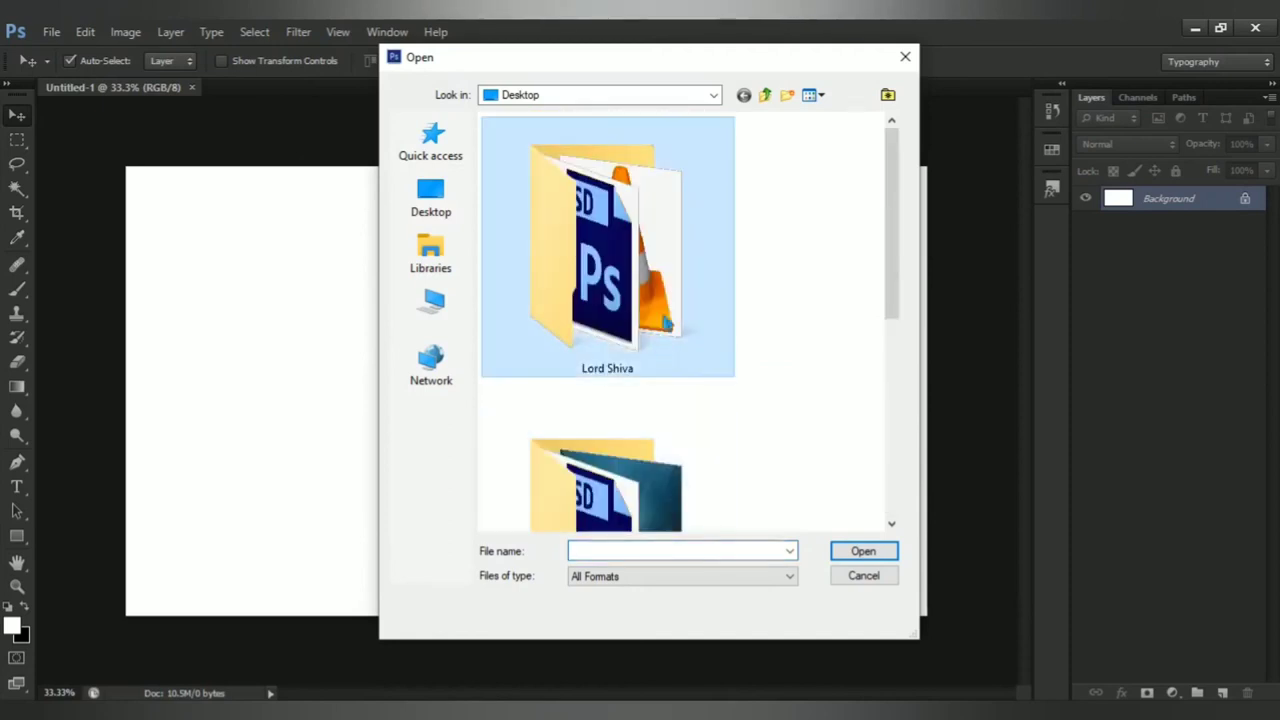
{"action": "left_click", "coordinate": [860, 558]}
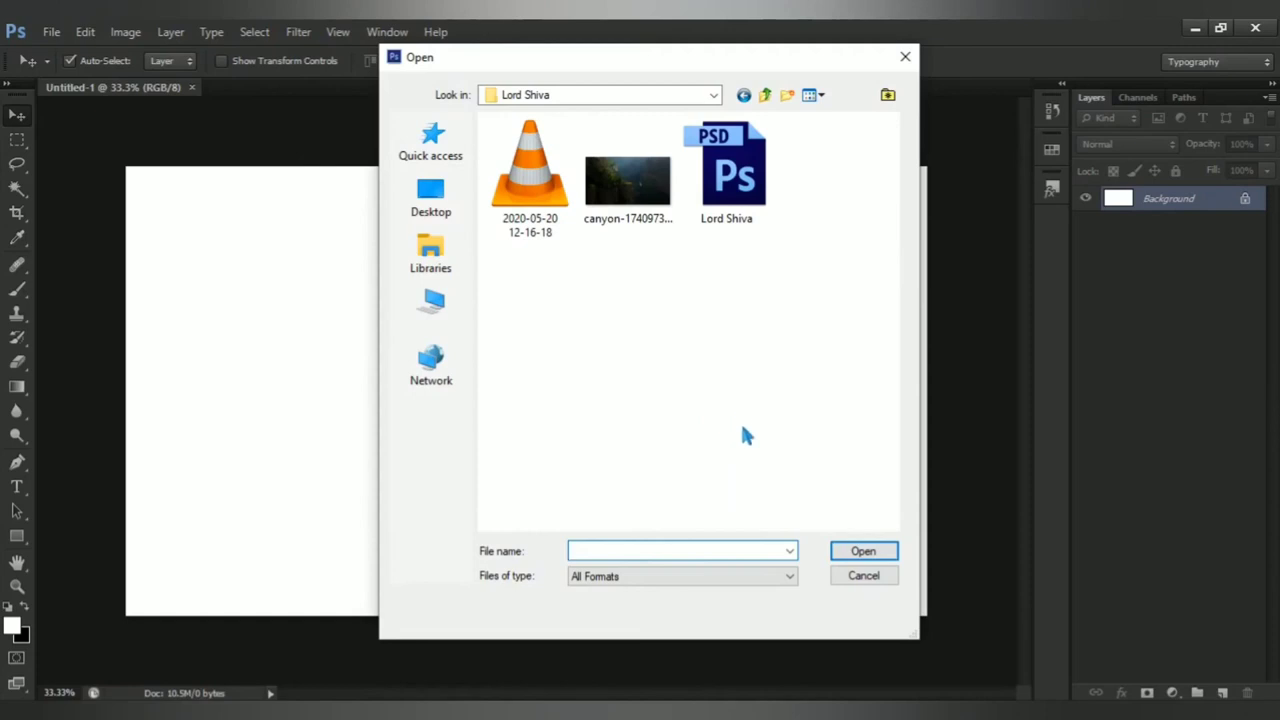
{"action": "left_click", "coordinate": [630, 230]}
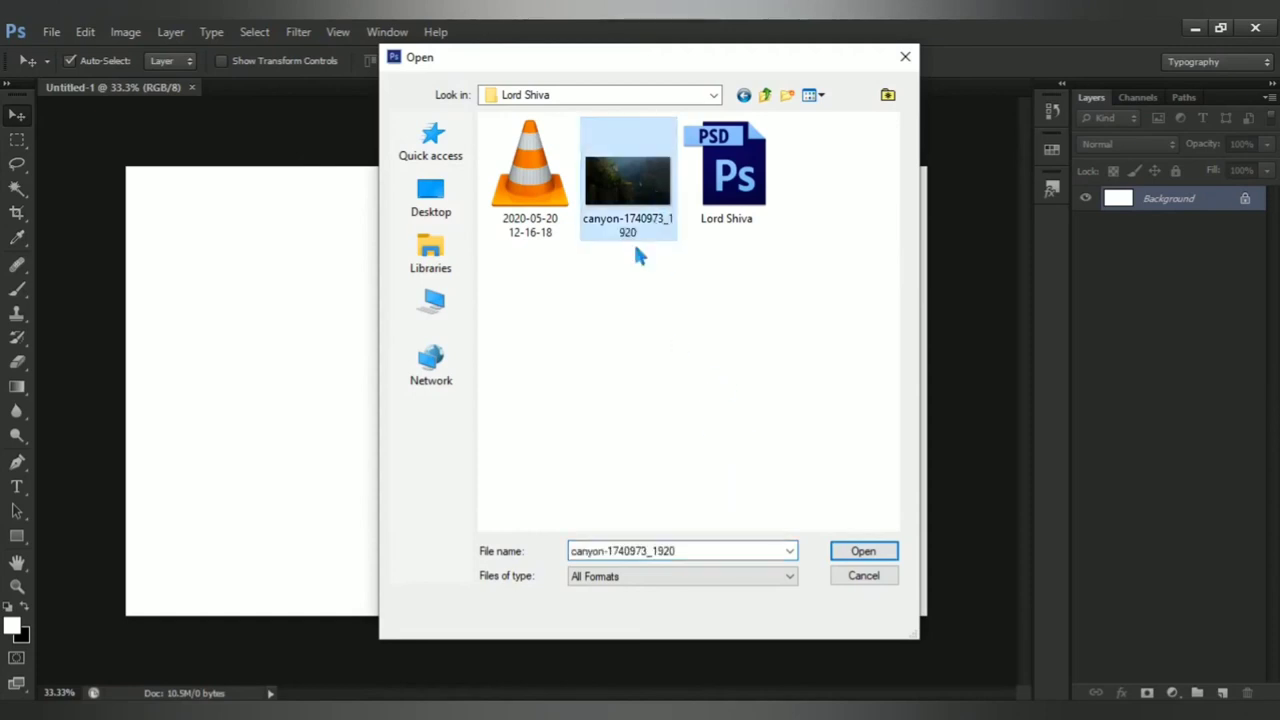
{"action": "left_click", "coordinate": [730, 200]}
{"action": "left_click_drag", "start_coordinate": [636, 240], "coordinate": [645, 220]}
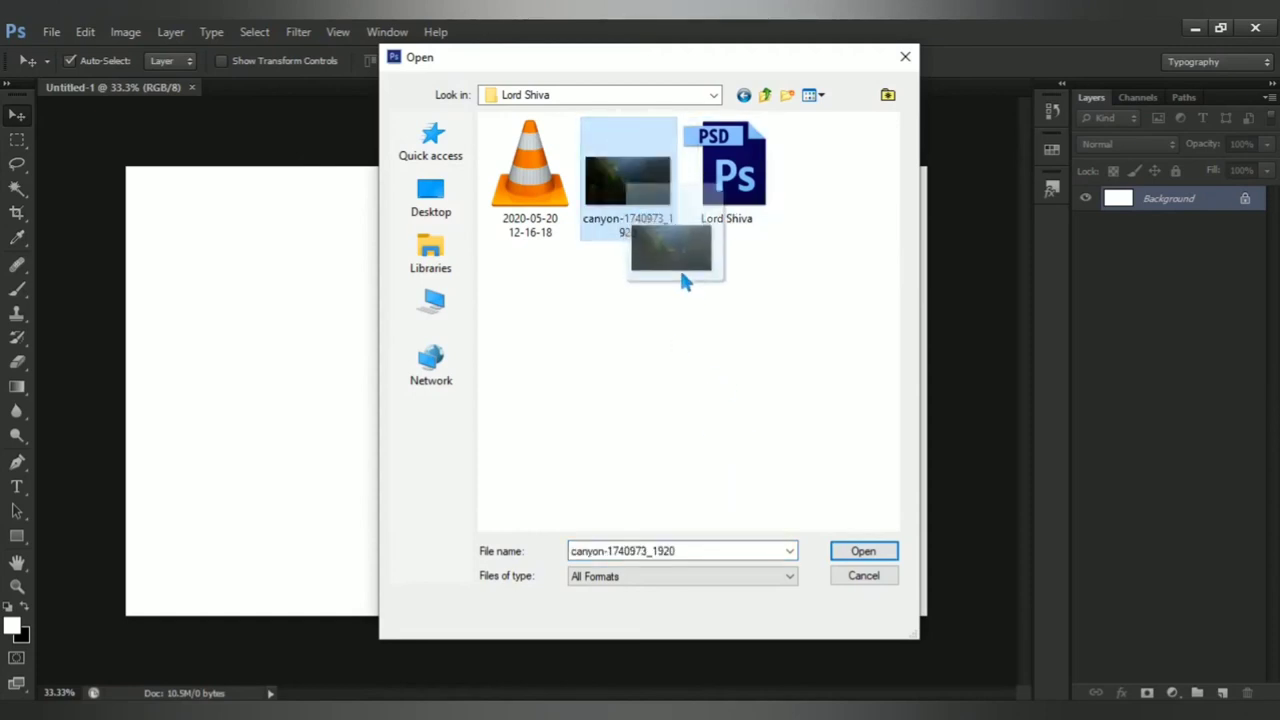
{"action": "left_click", "coordinate": [850, 553]}
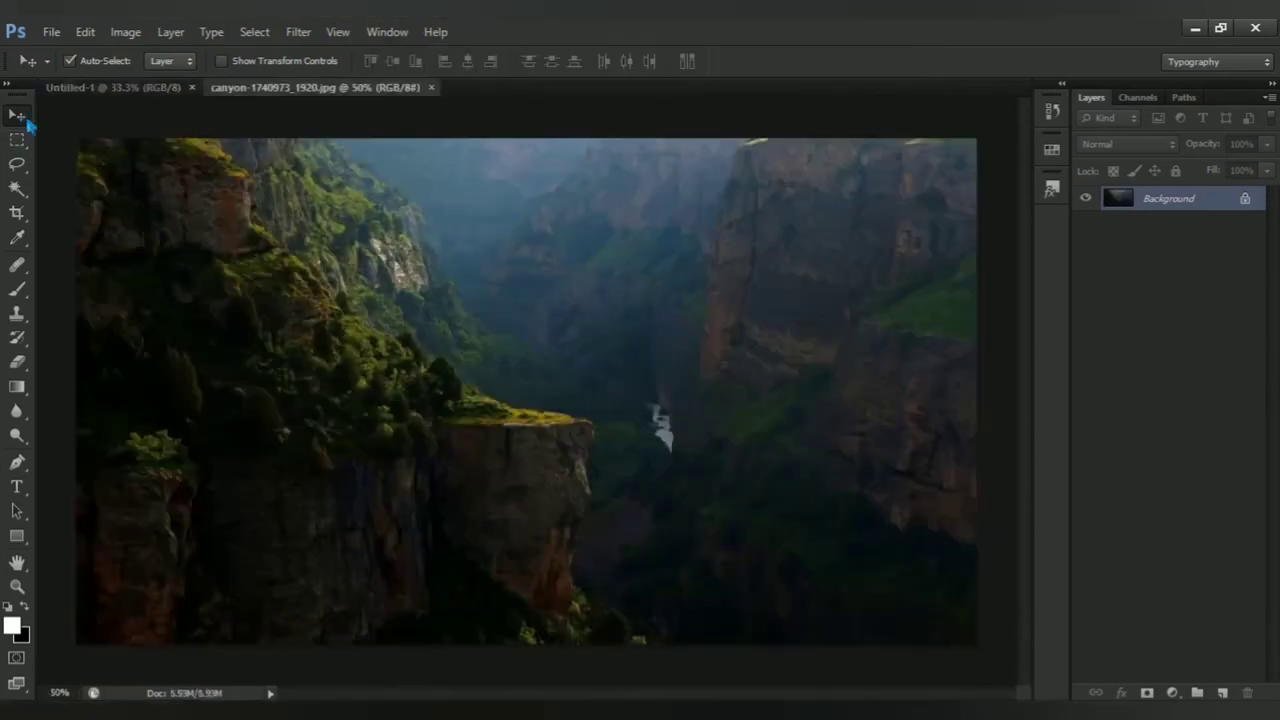
Place the canyon as Layer 1 scaled to about 136% to fill the canvas, then close its file
{"action": "mouse_move", "coordinate": [557, 327]}
{"action": "left_mouse_down"}
{"action": "mouse_move", "coordinate": [153, 107]}
{"action": "mouse_move", "coordinate": [527, 384]}
{"action": "mouse_move", "coordinate": [570, 373]}
{"action": "left_mouse_up"}
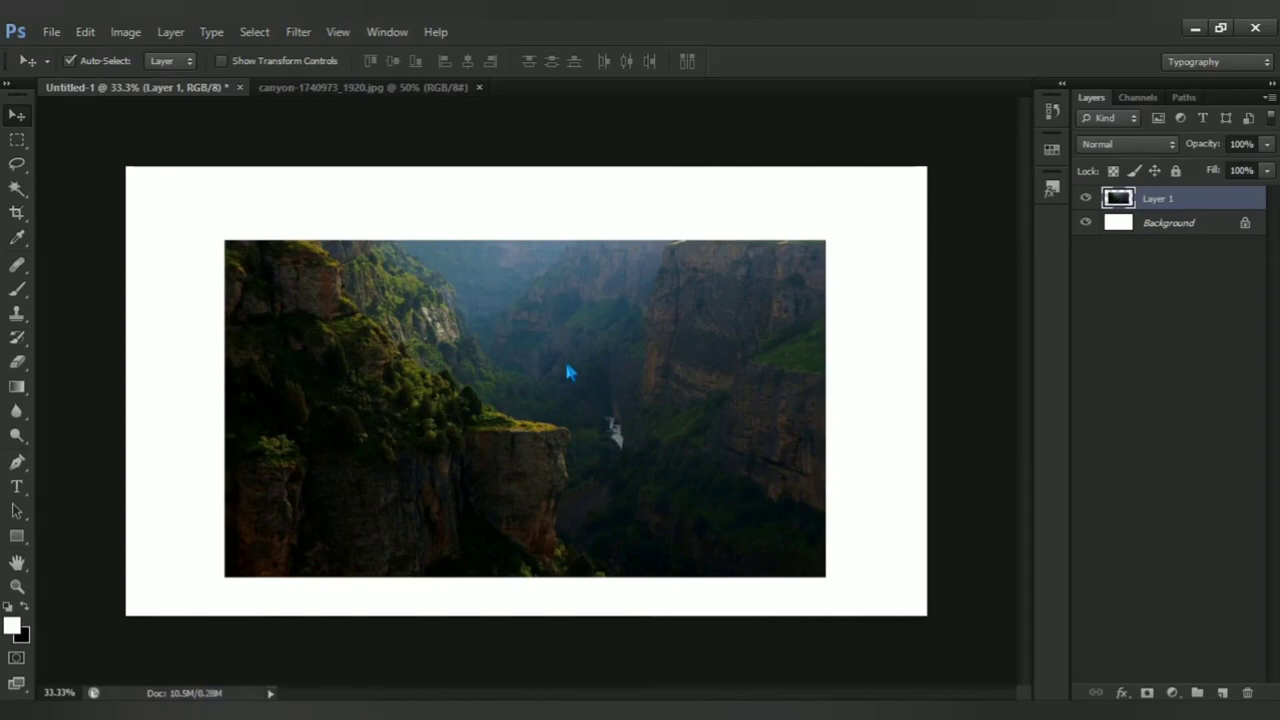
{"action": "key", "text": "ctrl+t"}
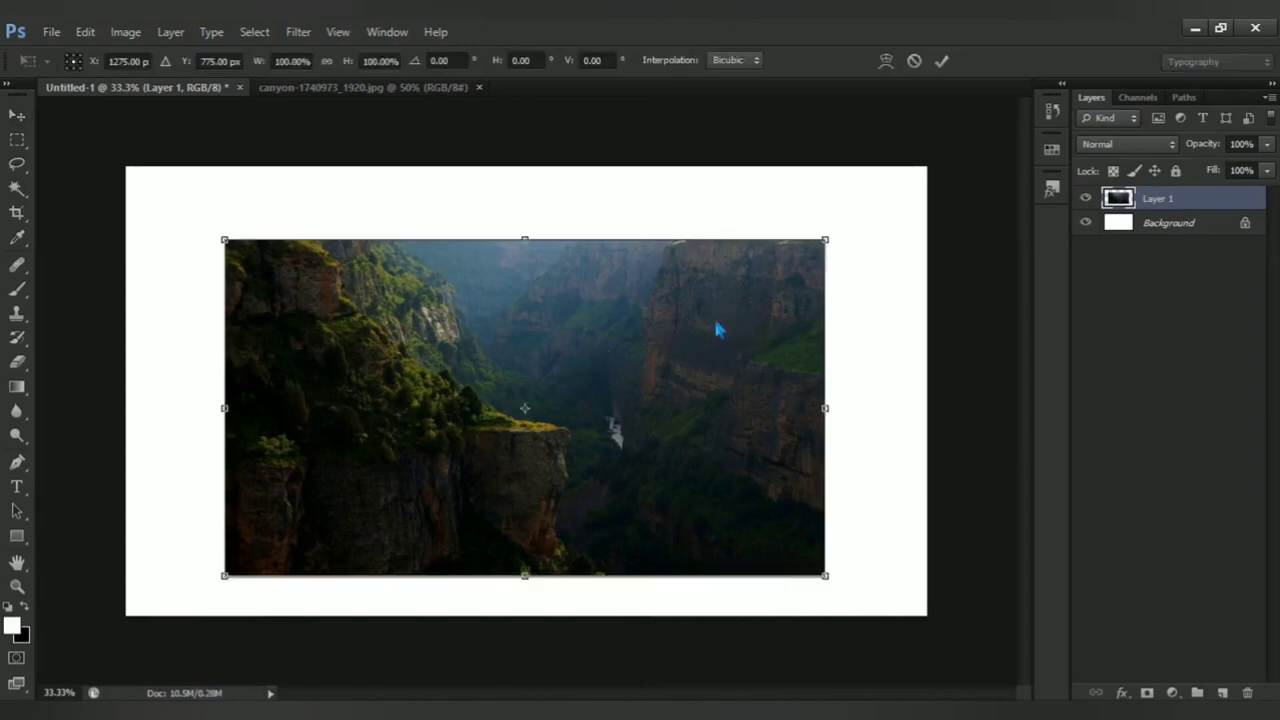
{"action": "left_click_drag", "start_coordinate": [845, 245], "coordinate": [949, 206]}
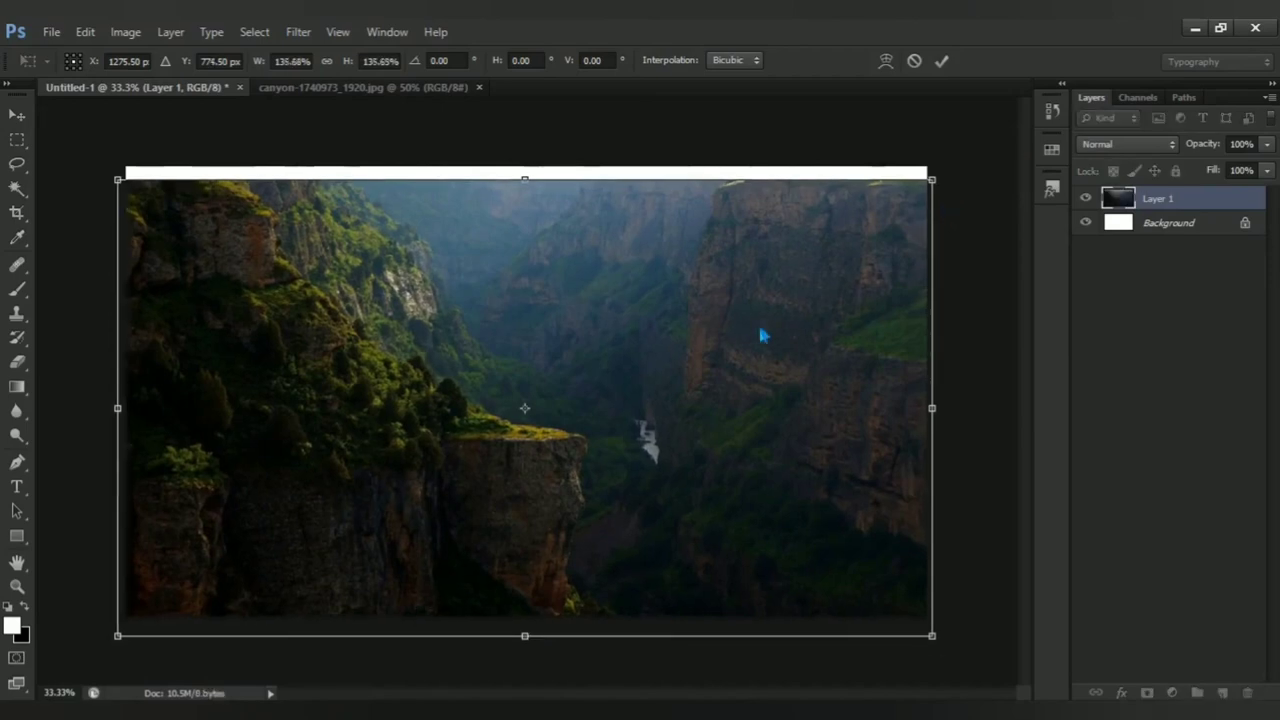
{"action": "left_click_drag", "start_coordinate": [738, 338], "coordinate": [751, 316]}
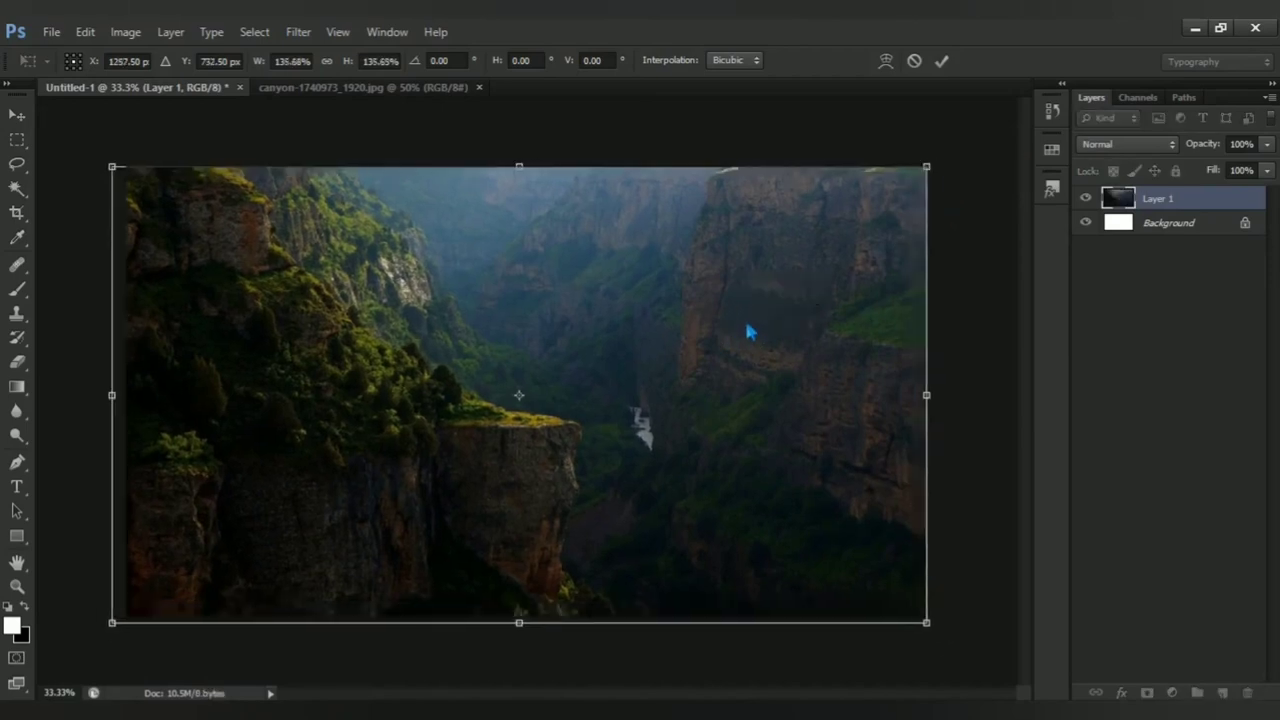
{"action": "key", "text": "Right"}
{"action": "key", "text": "Right"}
{"action": "key", "text": "Right"}
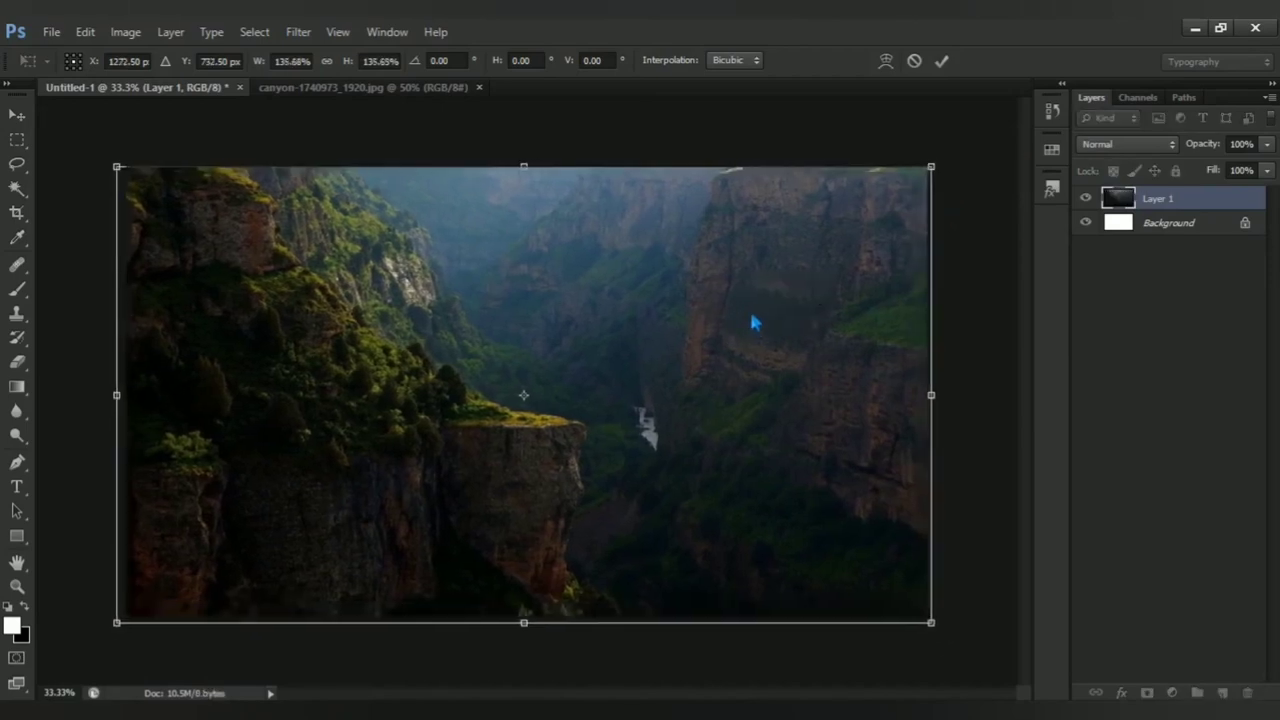
{"action": "key", "text": "Up"}
{"action": "key", "text": "Up"}
{"action": "key", "text": "Up"}
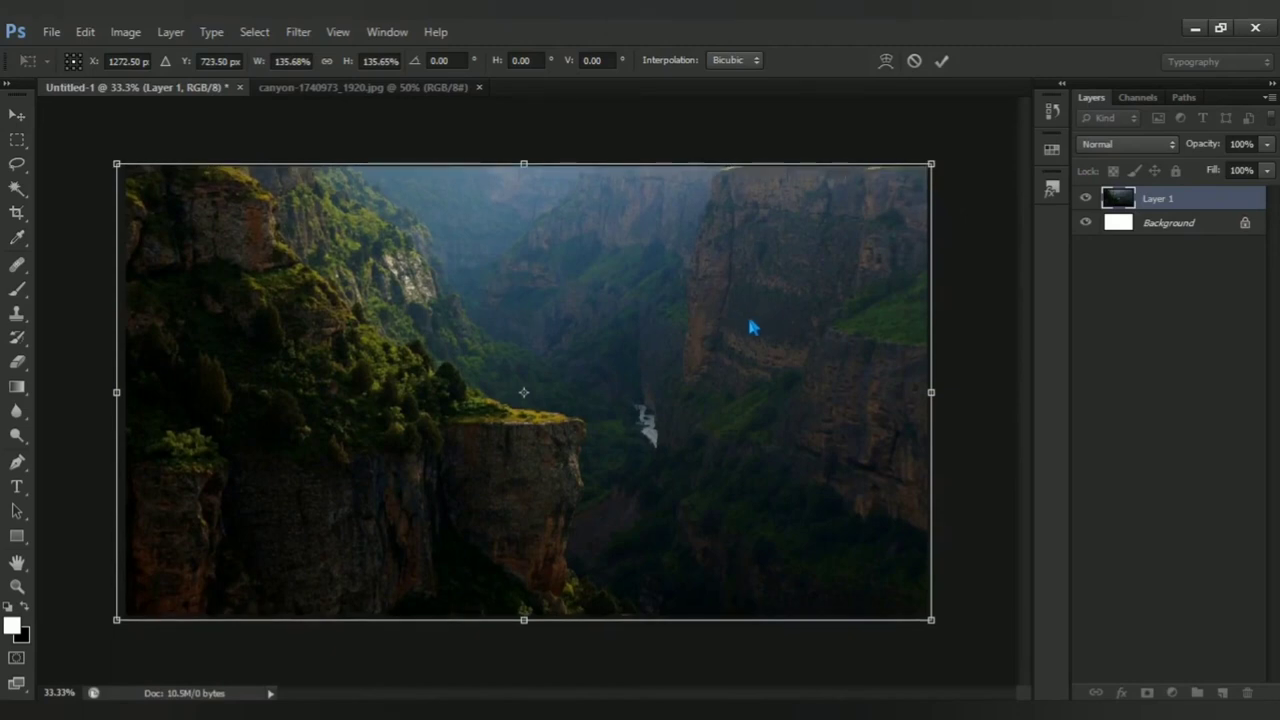
{"action": "key", "text": "Return"}
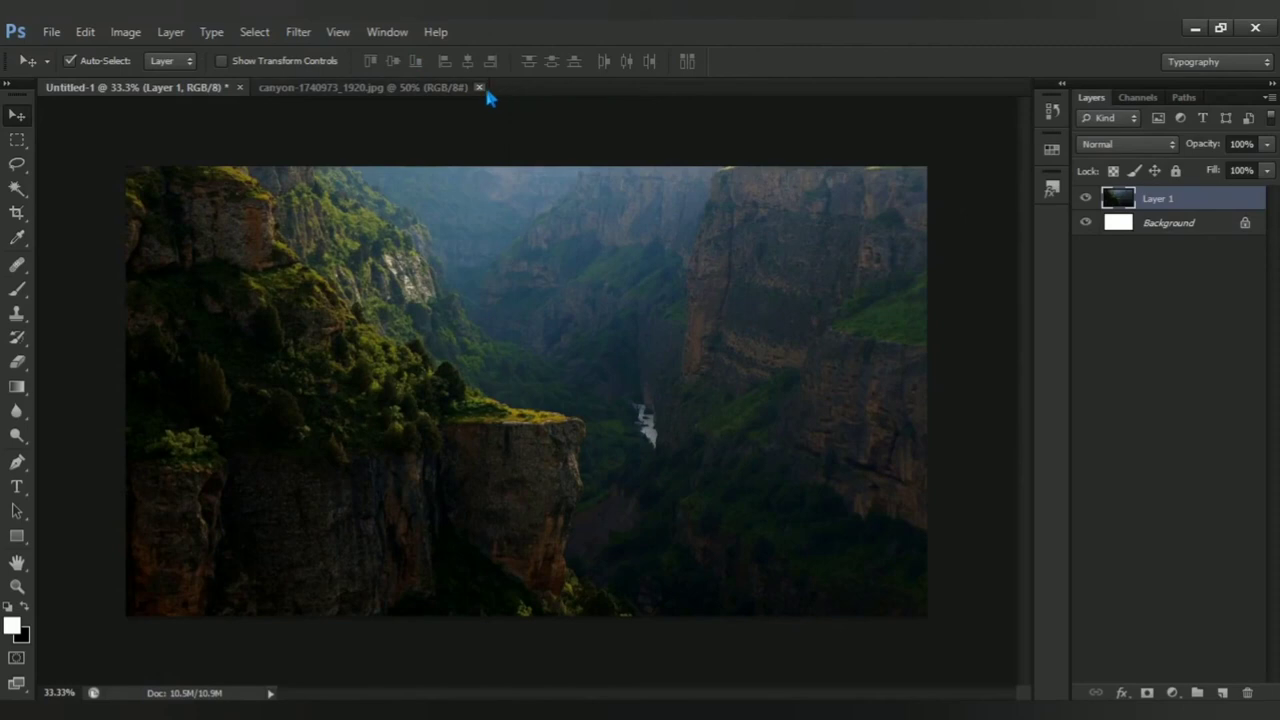
{"action": "left_click", "coordinate": [479, 87]}
Add a Brightness/Contrast layer clipped to Layer 1 with brightness -55 and contrast 36
{"action": "scroll", "coordinate": [548, 514], "scroll_direction": "up", "scroll_amount": 1}
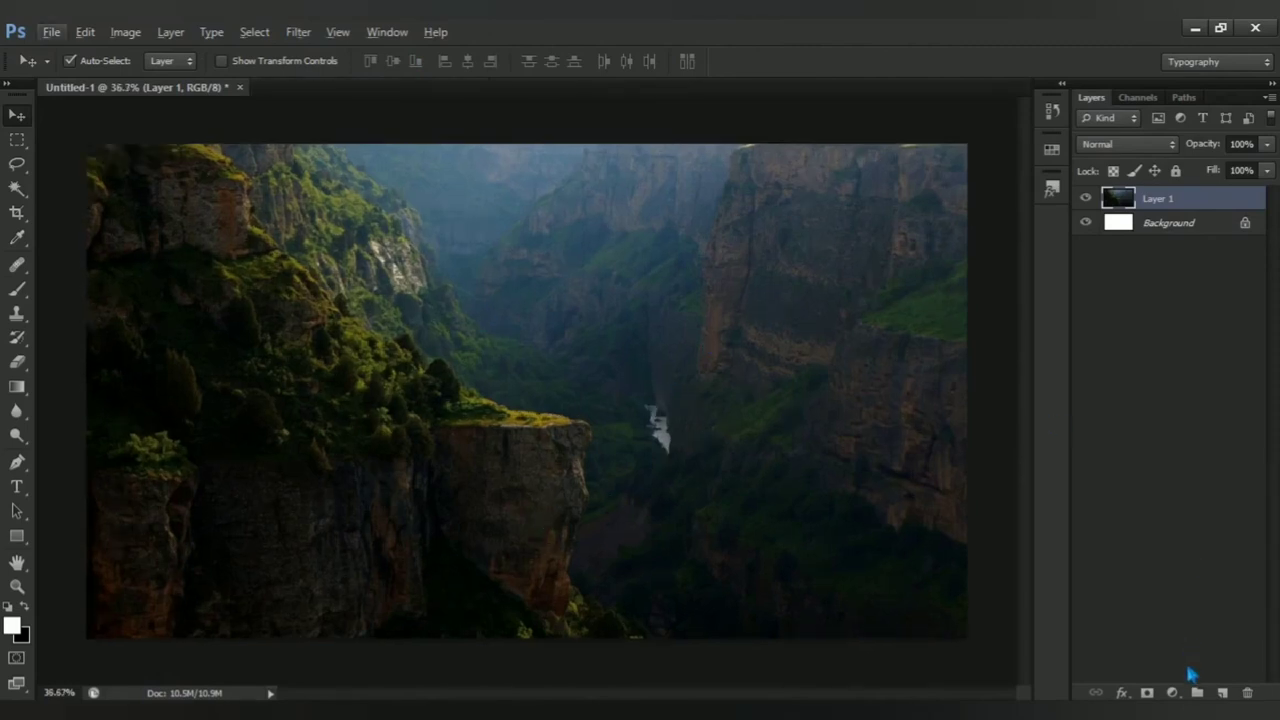
{"action": "left_click", "coordinate": [1172, 692]}
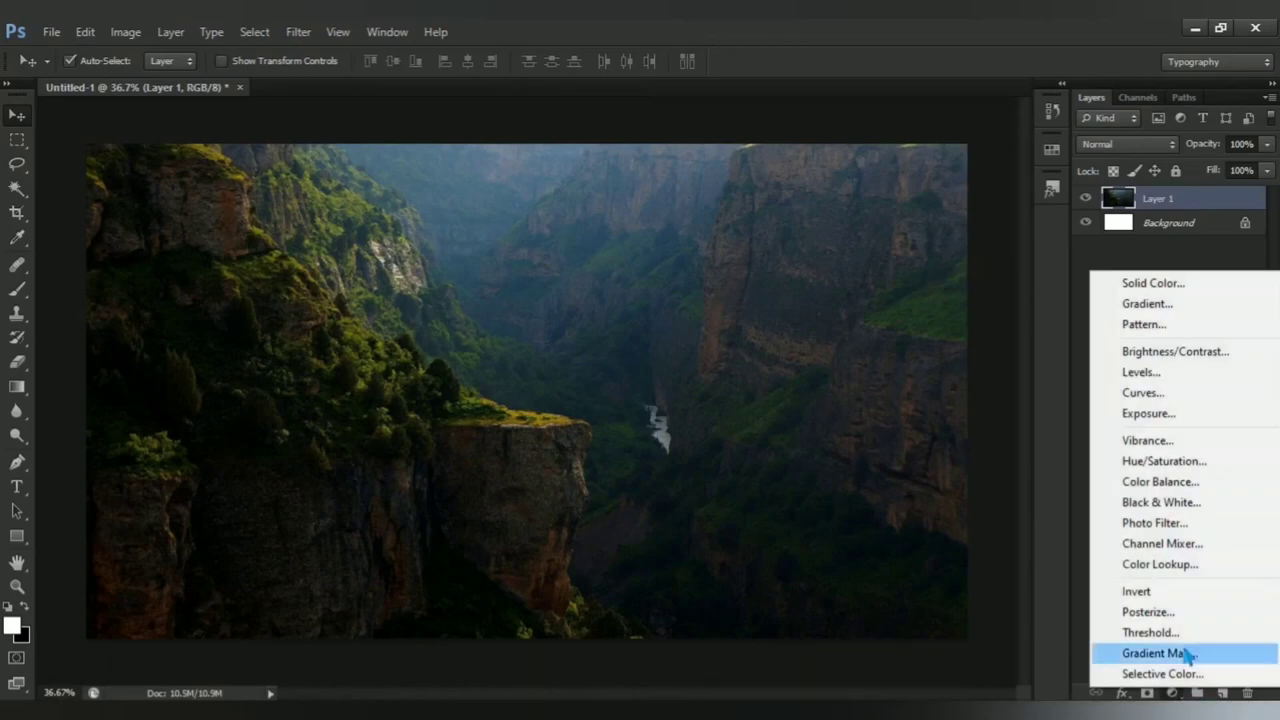
{"action": "left_click", "coordinate": [1234, 354]}
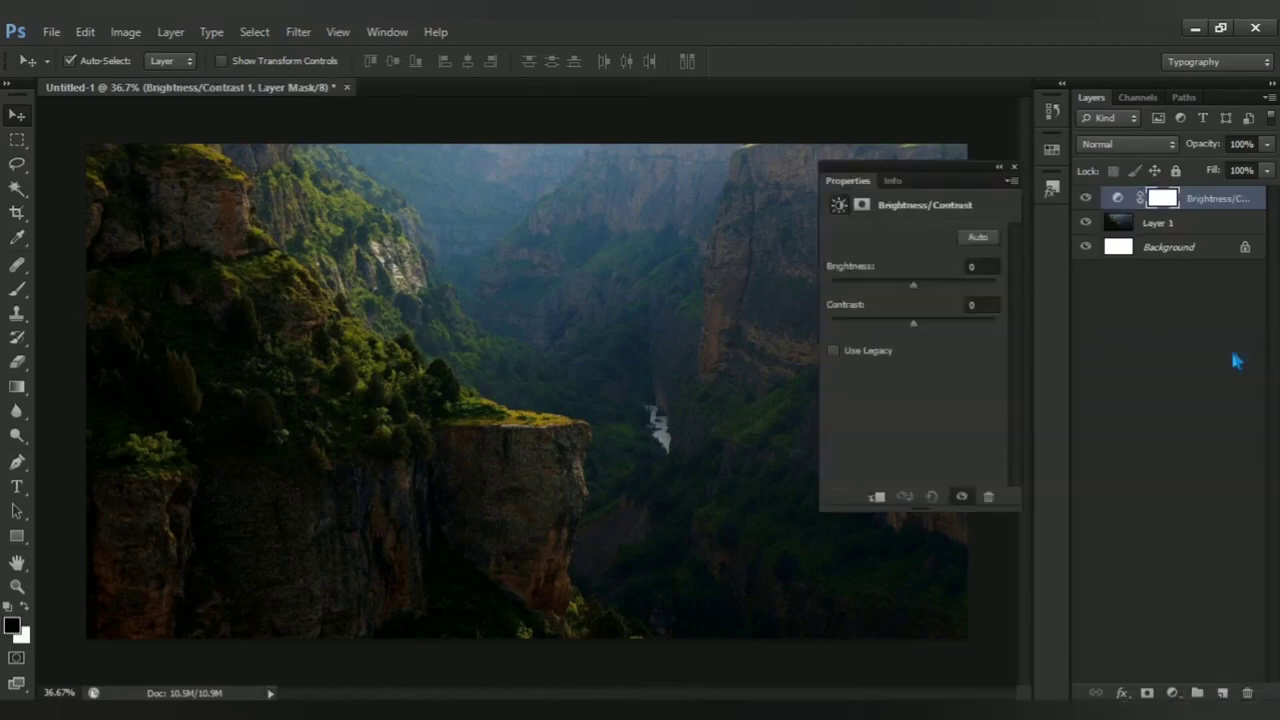
{"action": "left_click", "coordinate": [876, 499]}
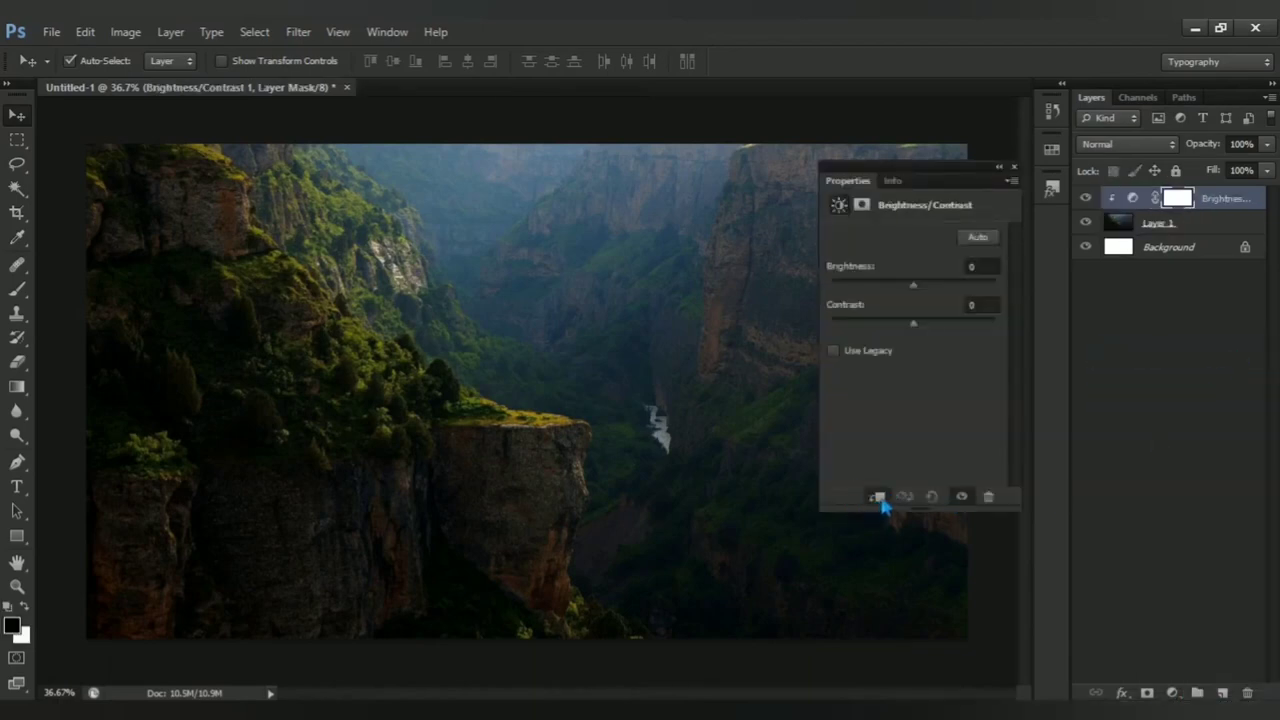
{"action": "mouse_move", "coordinate": [918, 283]}
{"action": "left_mouse_down"}
{"action": "mouse_move", "coordinate": [893, 289]}
{"action": "mouse_move", "coordinate": [927, 333]}
{"action": "left_mouse_up"}
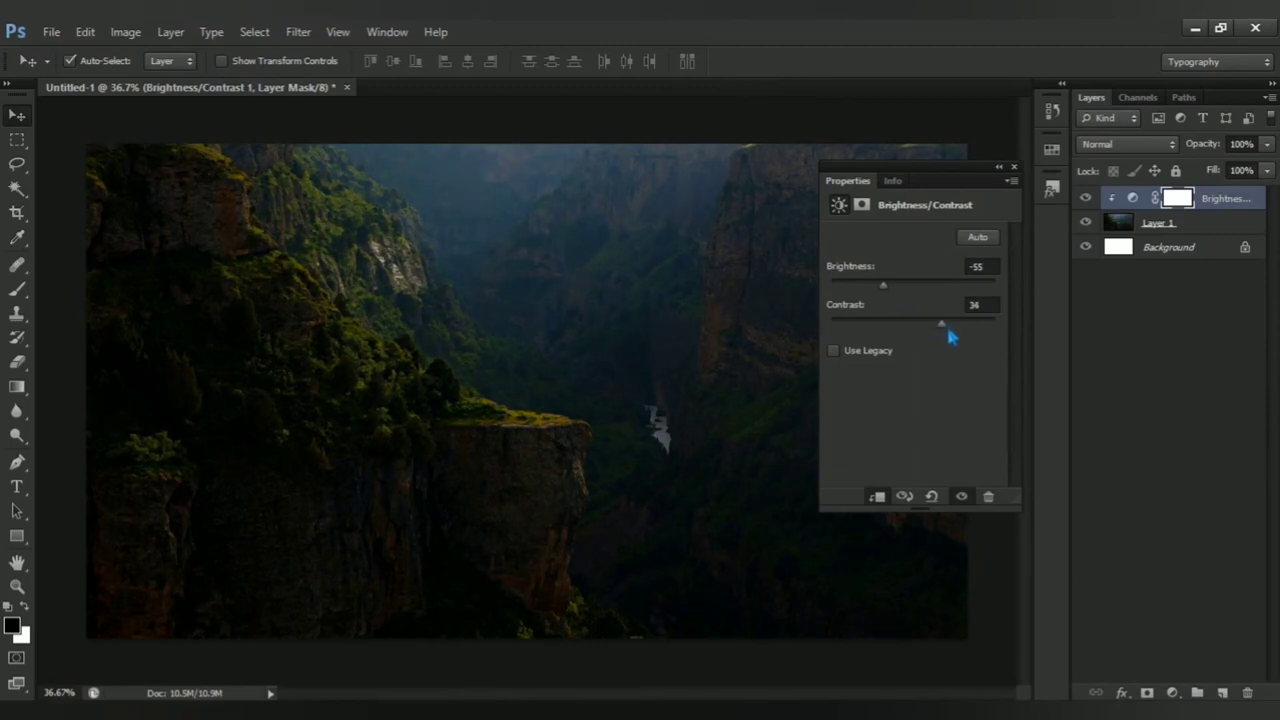
{"action": "left_click", "coordinate": [975, 497]}
{"action": "left_click", "coordinate": [975, 497]}
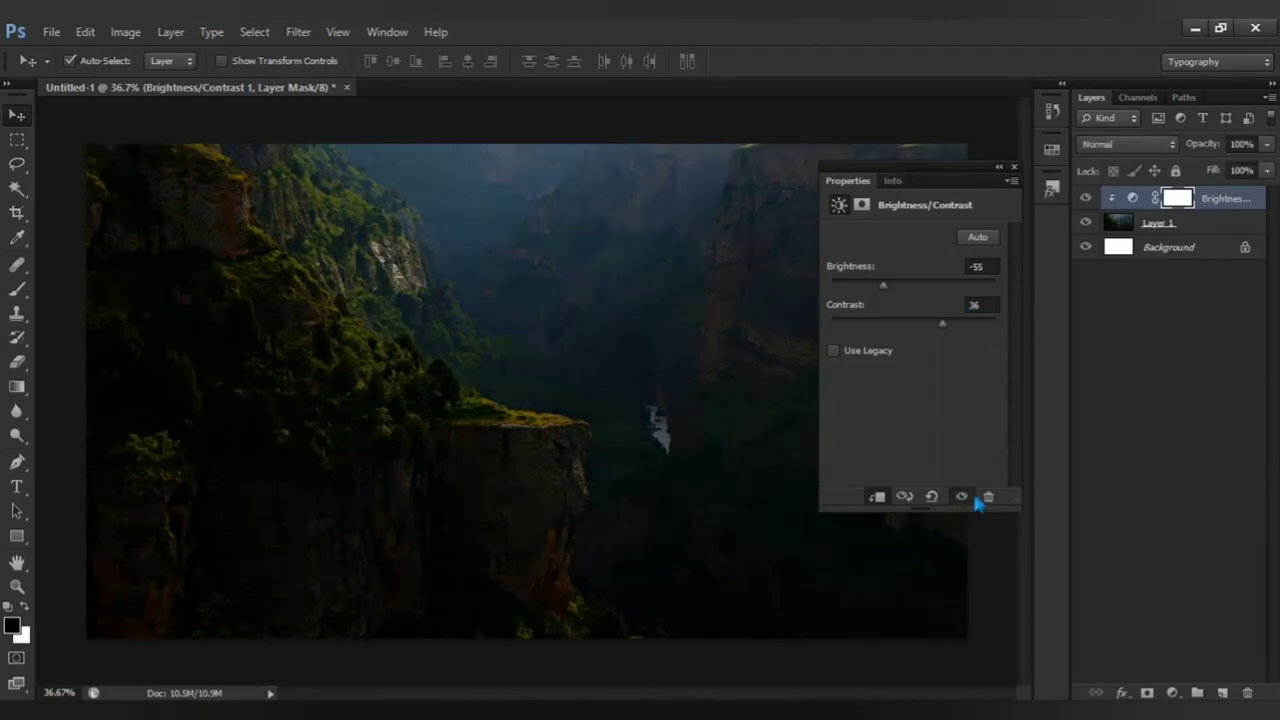
{"action": "left_click", "coordinate": [1014, 168]}
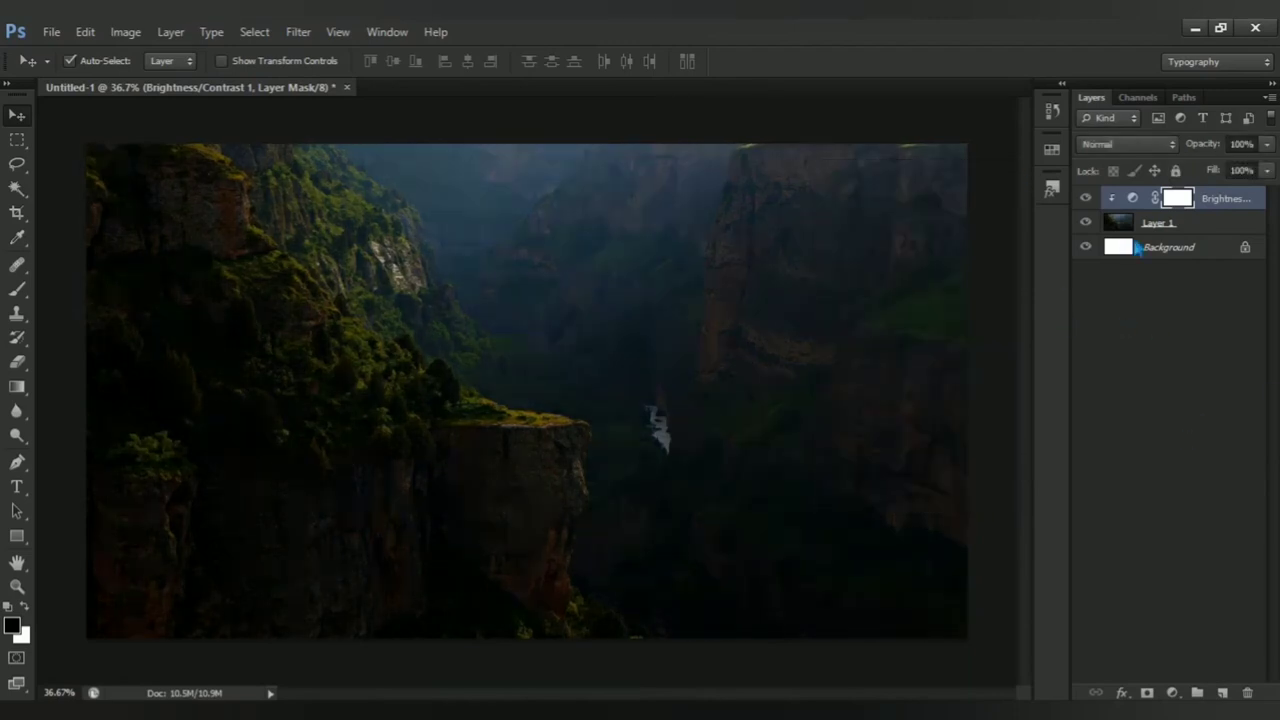
Open the Lord Shiva.psd file
{"action": "left_click", "coordinate": [51, 31]}
{"action": "left_click", "coordinate": [193, 77]}
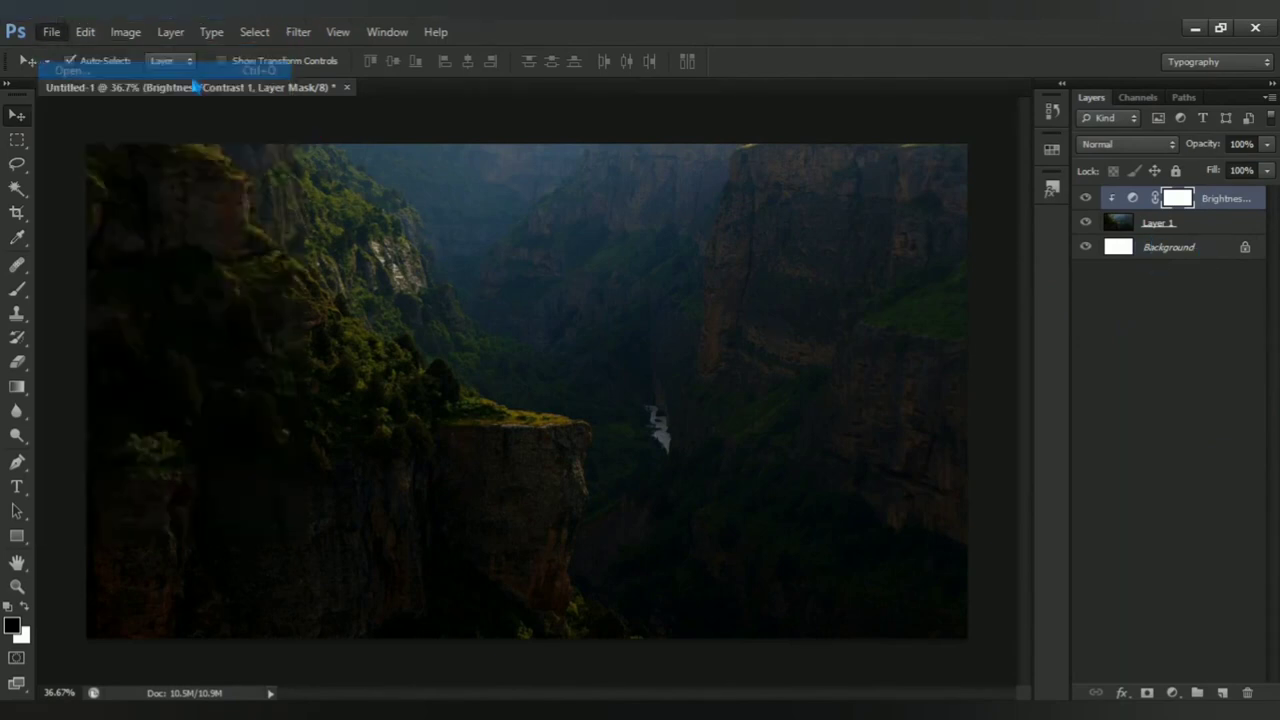
{"action": "left_click", "coordinate": [735, 222]}
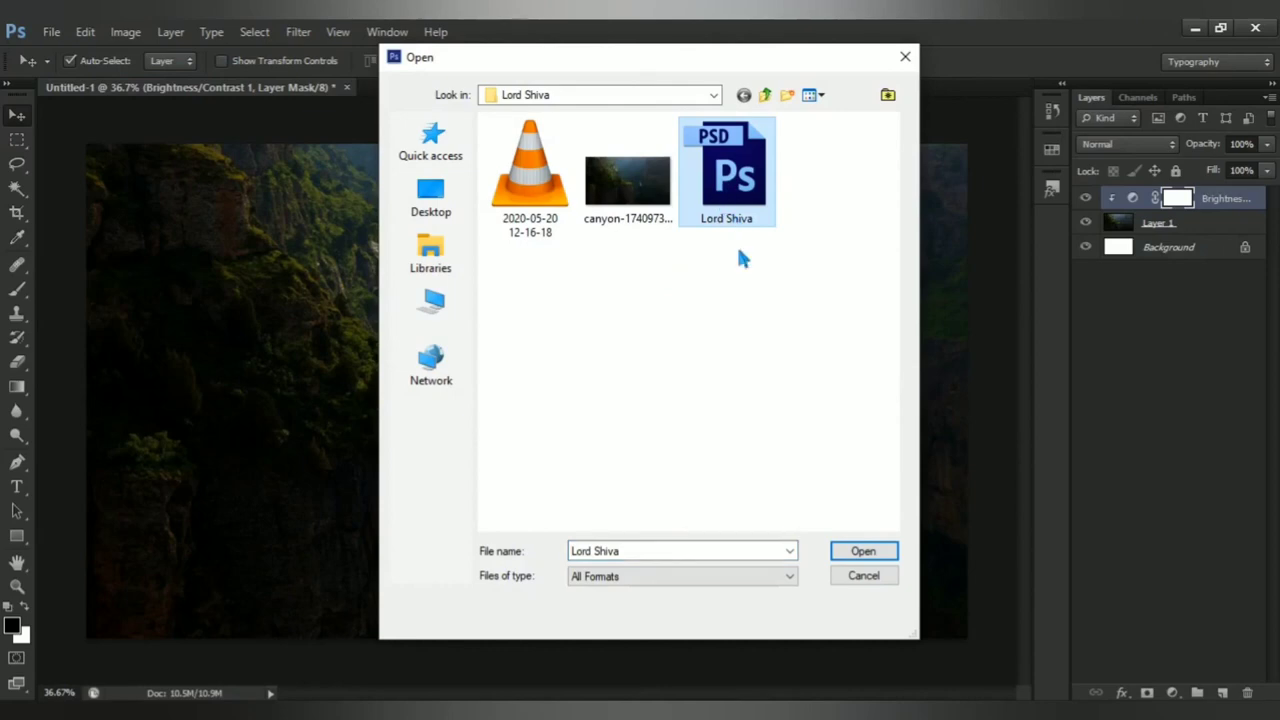
{"action": "left_click", "coordinate": [860, 551]}
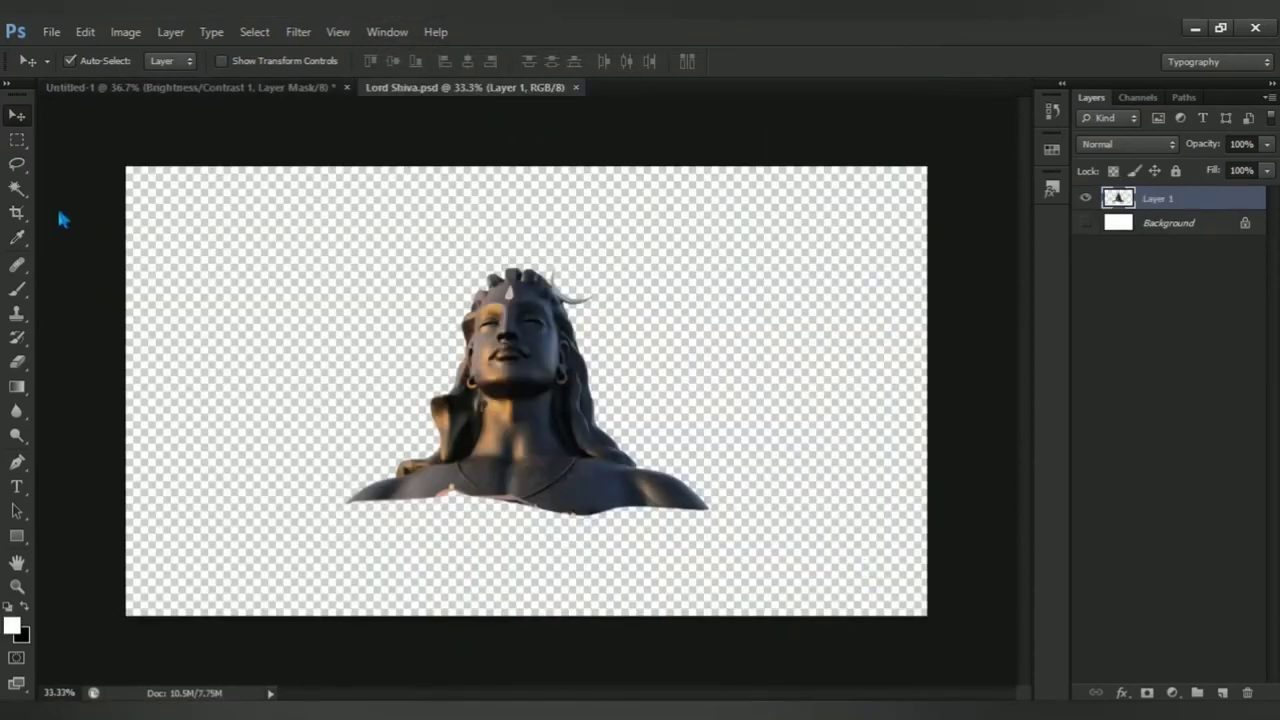
Drag the statue into Untitled-1 as Layer 2 and shrink it to about half size
{"action": "mouse_move", "coordinate": [532, 430]}
{"action": "left_mouse_down"}
{"action": "mouse_move", "coordinate": [336, 238]}
{"action": "mouse_move", "coordinate": [494, 346]}
{"action": "mouse_move", "coordinate": [532, 325]}
{"action": "left_mouse_up"}
{"action": "key", "text": "ctrl+t"}
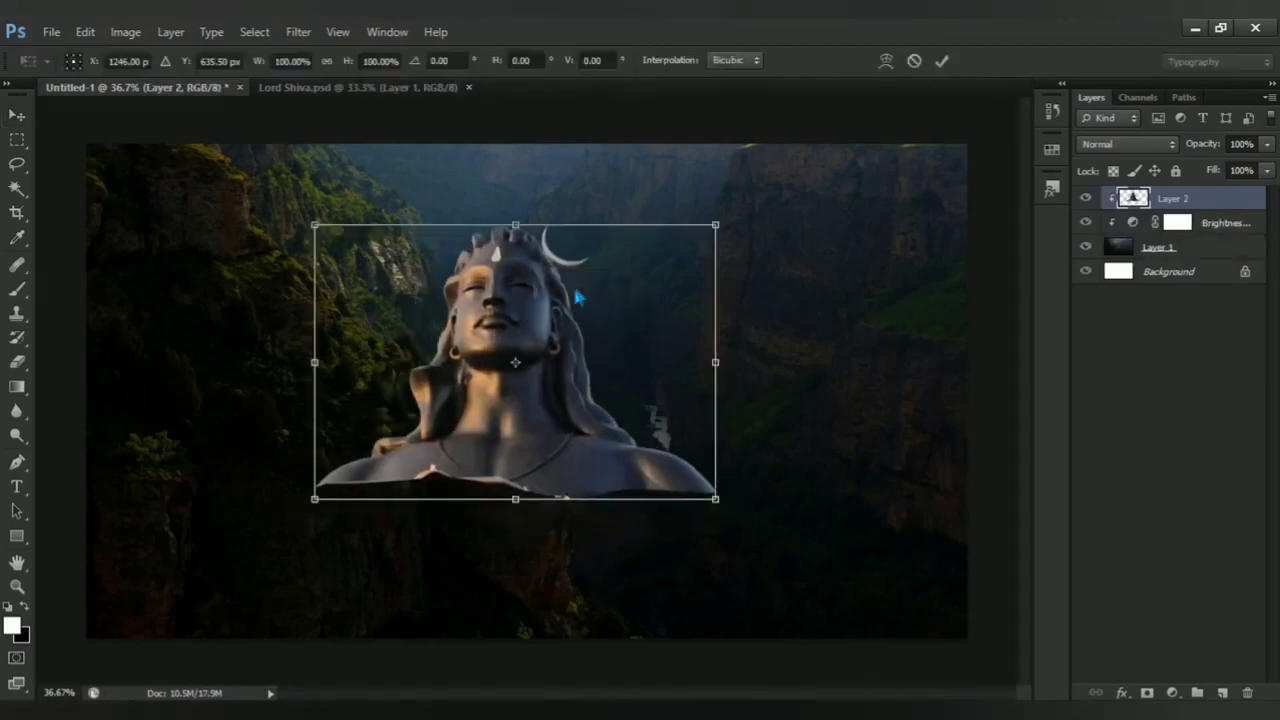
{"action": "left_click_drag", "start_coordinate": [717, 233], "coordinate": [603, 305]}
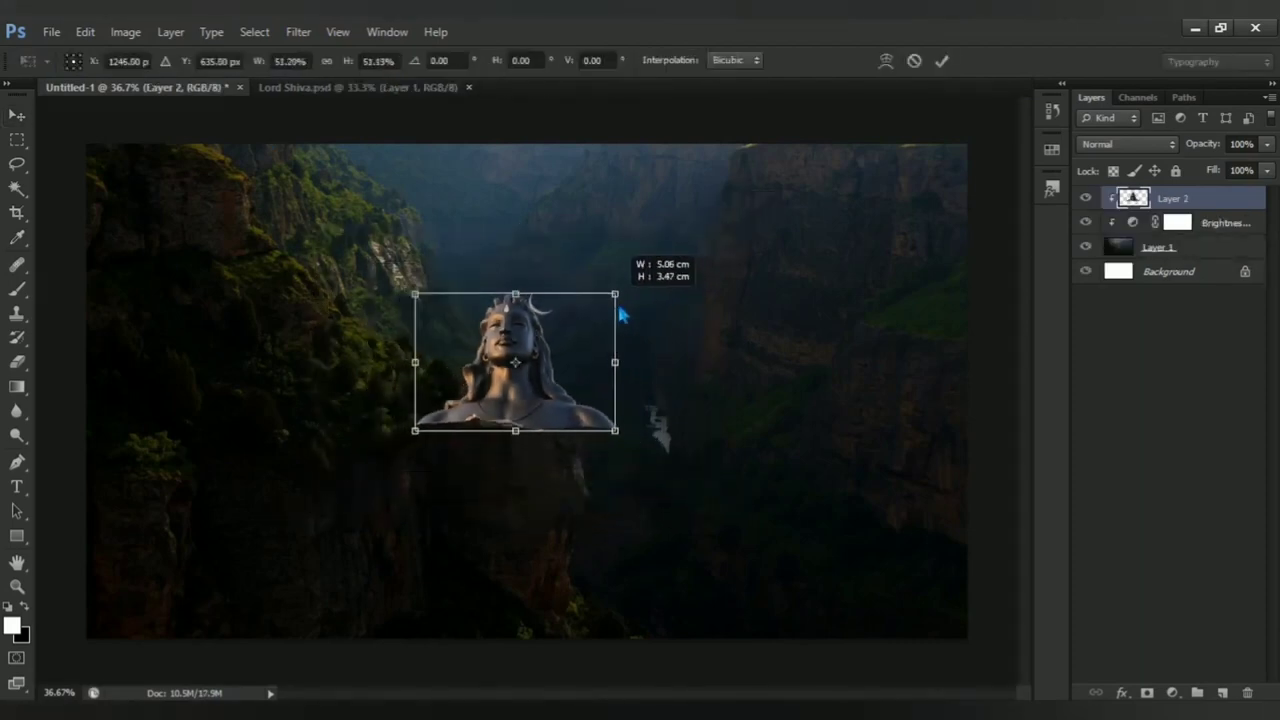
{"action": "scroll", "coordinate": [487, 343], "scroll_direction": "up", "scroll_amount": 2}
{"action": "scroll", "coordinate": [490, 340], "scroll_direction": "up", "scroll_amount": 3}
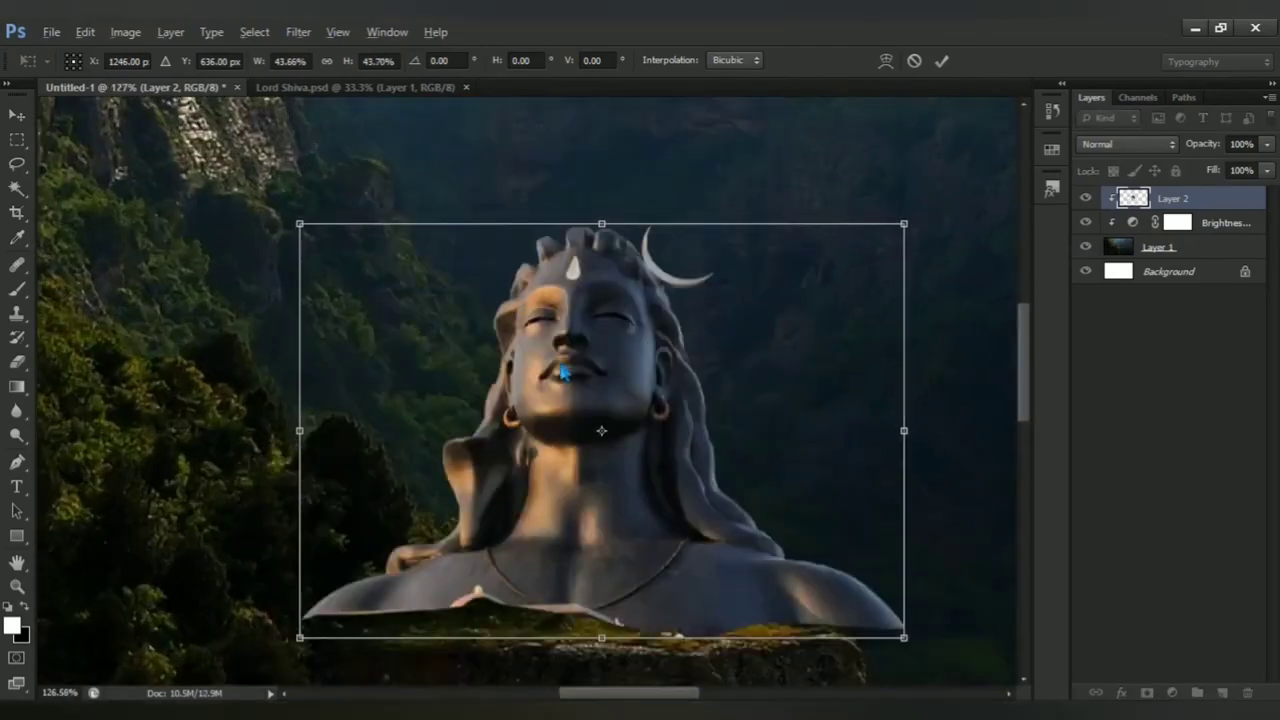
{"action": "scroll", "coordinate": [560, 371], "scroll_direction": "down", "scroll_amount": 1}
{"action": "scroll", "coordinate": [704, 380], "scroll_direction": "down", "scroll_amount": 1}
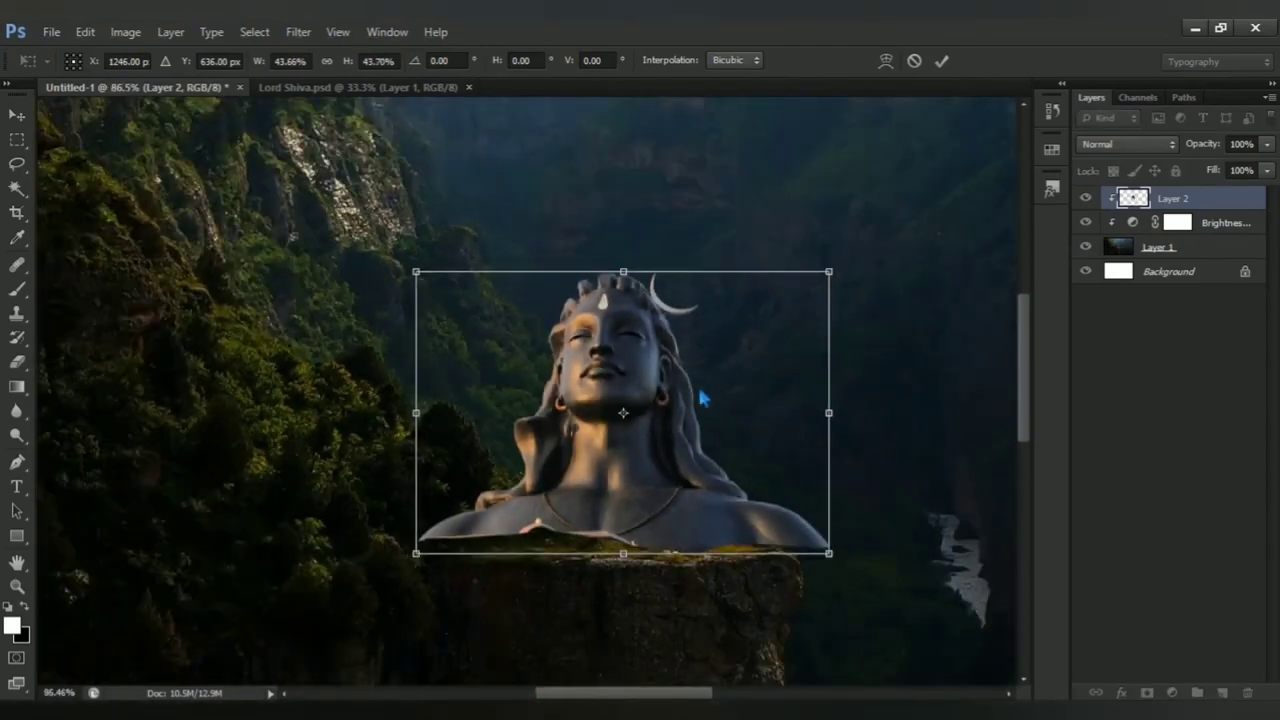
Position the statue on the rock cliff, fine-tuning its scale to about 51%
{"action": "mouse_move", "coordinate": [702, 394]}
{"action": "left_mouse_down"}
{"action": "mouse_move", "coordinate": [695, 478]}
{"action": "mouse_move", "coordinate": [694, 466]}
{"action": "left_mouse_up"}
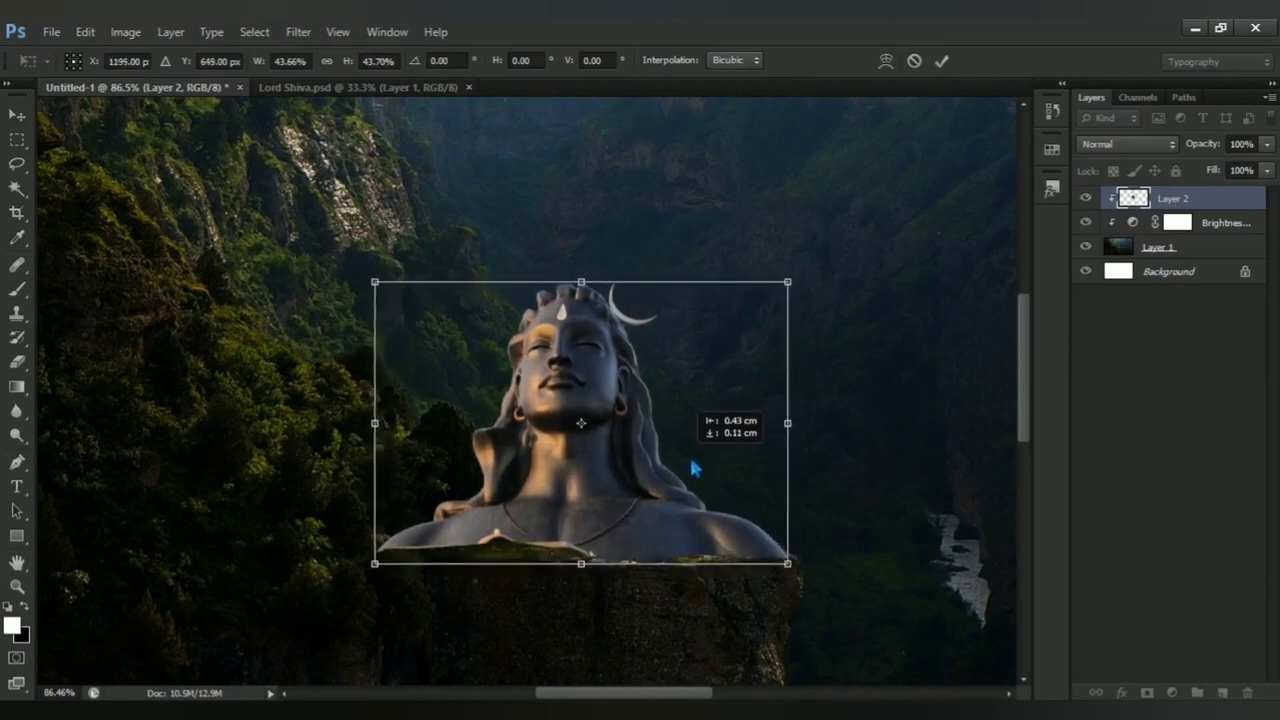
{"action": "scroll", "coordinate": [670, 419], "scroll_direction": "down", "scroll_amount": 2}
{"action": "scroll", "coordinate": [672, 421], "scroll_direction": "down", "scroll_amount": 2}
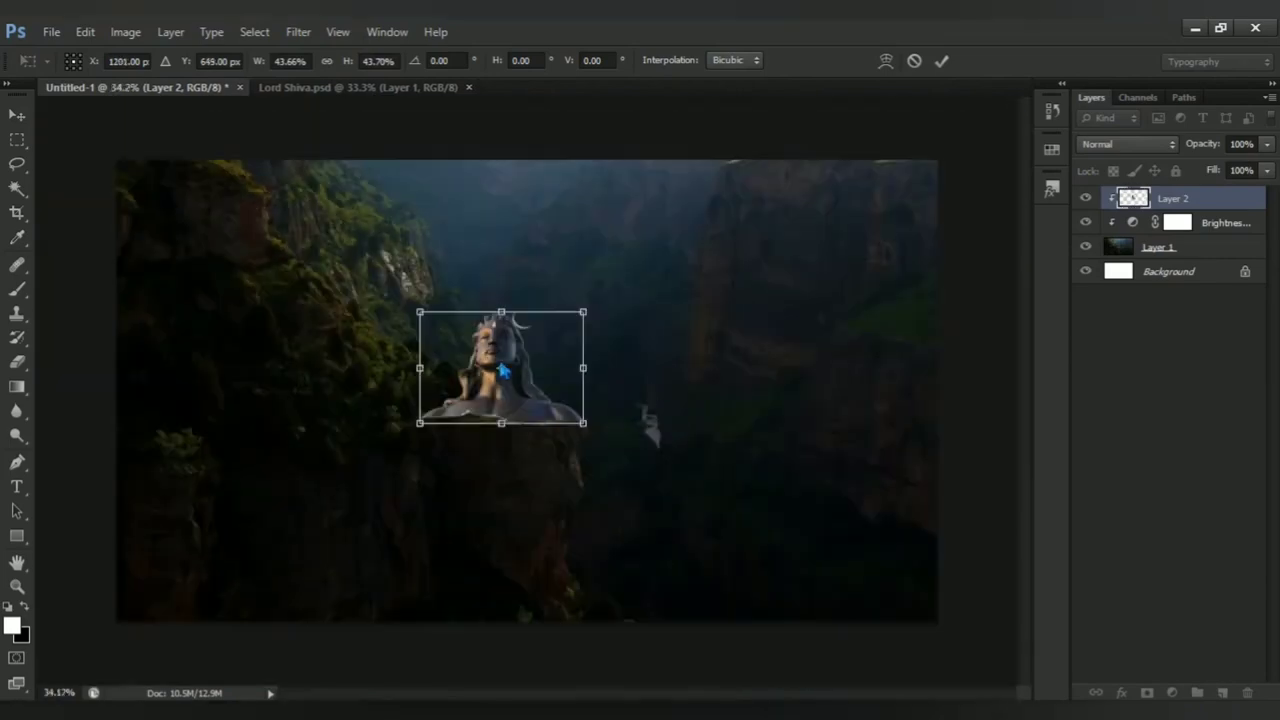
{"action": "scroll", "coordinate": [504, 372], "scroll_direction": "up", "scroll_amount": 3}
{"action": "scroll", "coordinate": [534, 378], "scroll_direction": "up", "scroll_amount": 1}
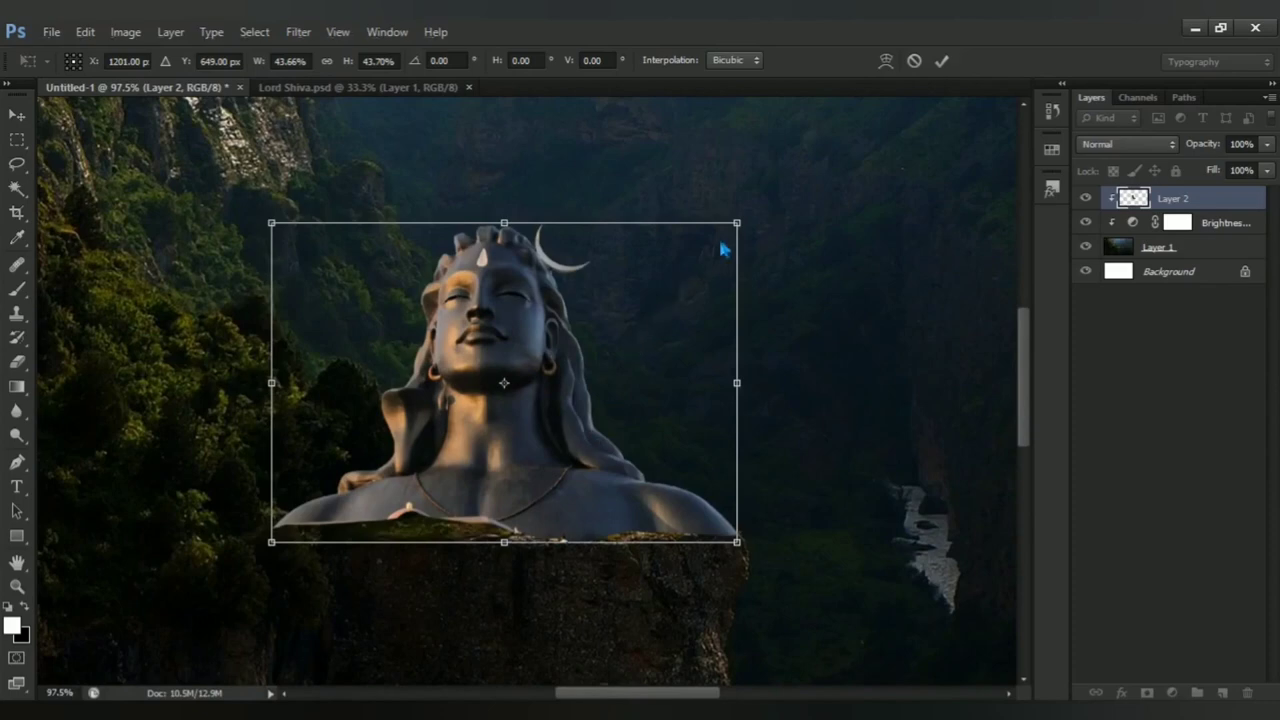
{"action": "left_click_drag", "start_coordinate": [744, 232], "coordinate": [786, 210]}
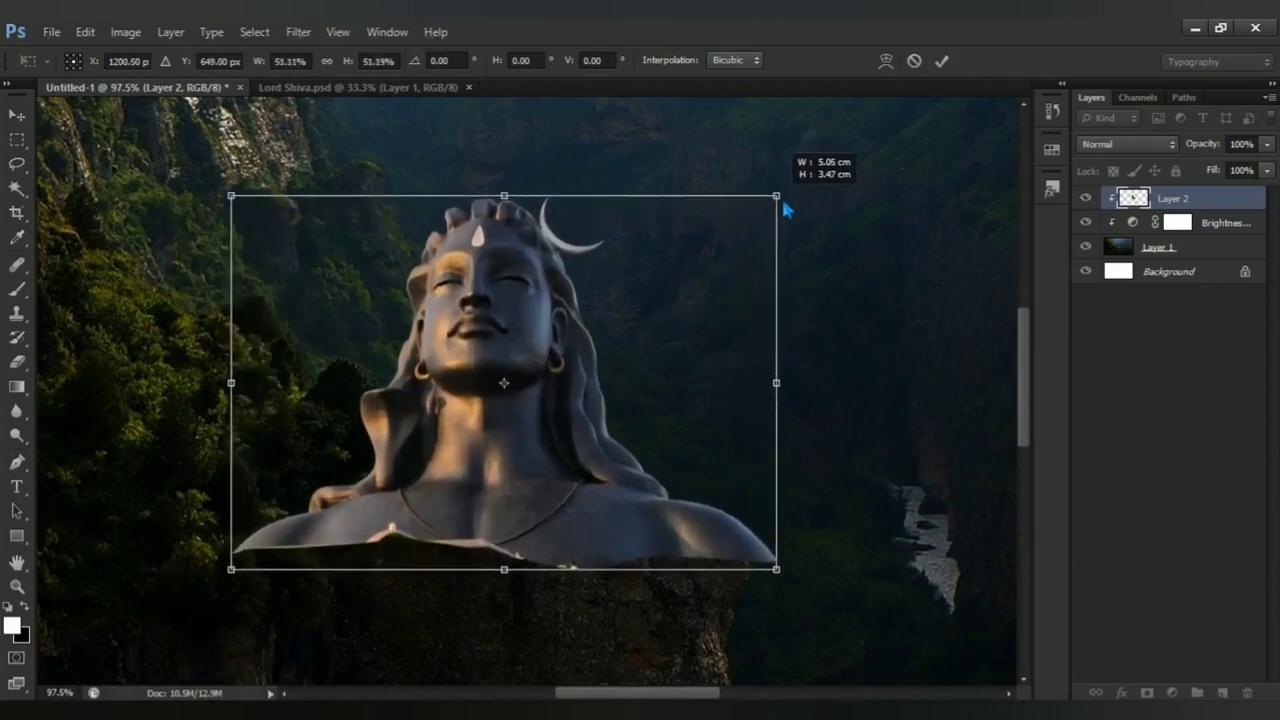
{"action": "mouse_move", "coordinate": [633, 386]}
{"action": "left_mouse_down"}
{"action": "mouse_move", "coordinate": [619, 396]}
{"action": "mouse_move", "coordinate": [634, 366]}
{"action": "mouse_move", "coordinate": [606, 383]}
{"action": "mouse_move", "coordinate": [591, 334]}
{"action": "mouse_move", "coordinate": [629, 394]}
{"action": "left_mouse_up"}
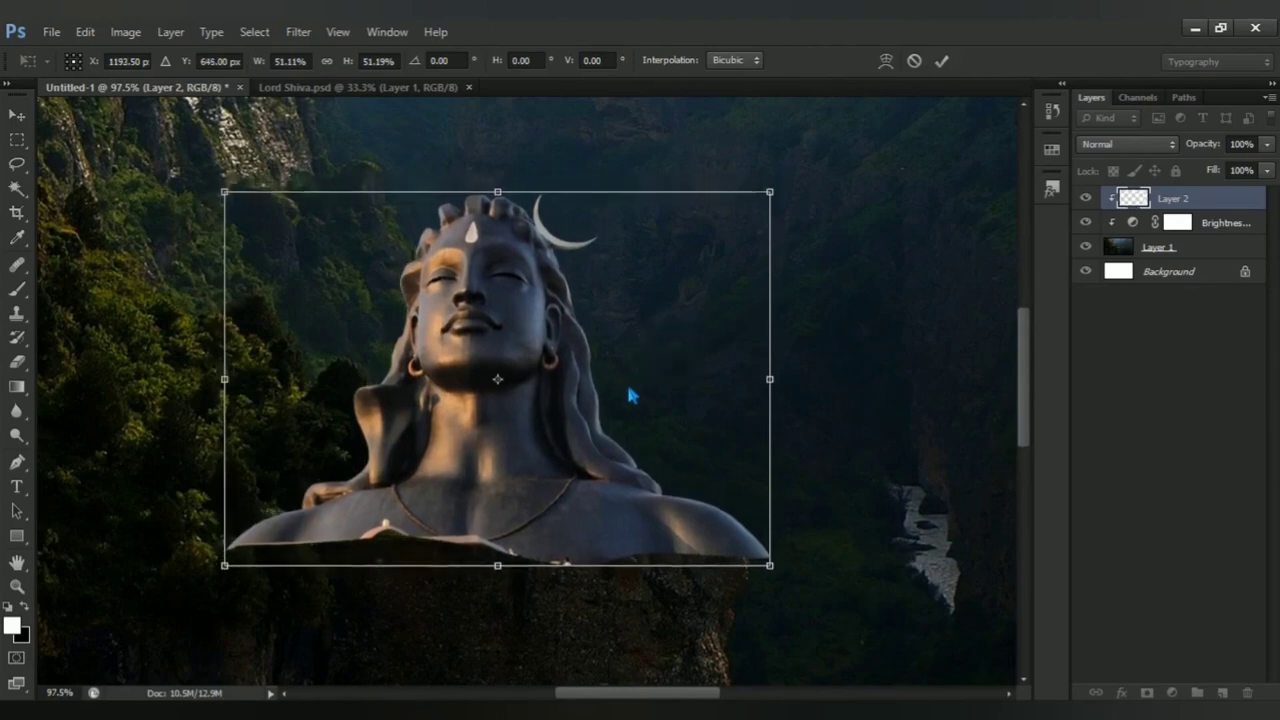
Commit the statue's transform, set Layer 2 opacity to 42%, and add a layer mask
{"action": "key", "text": "Return"}
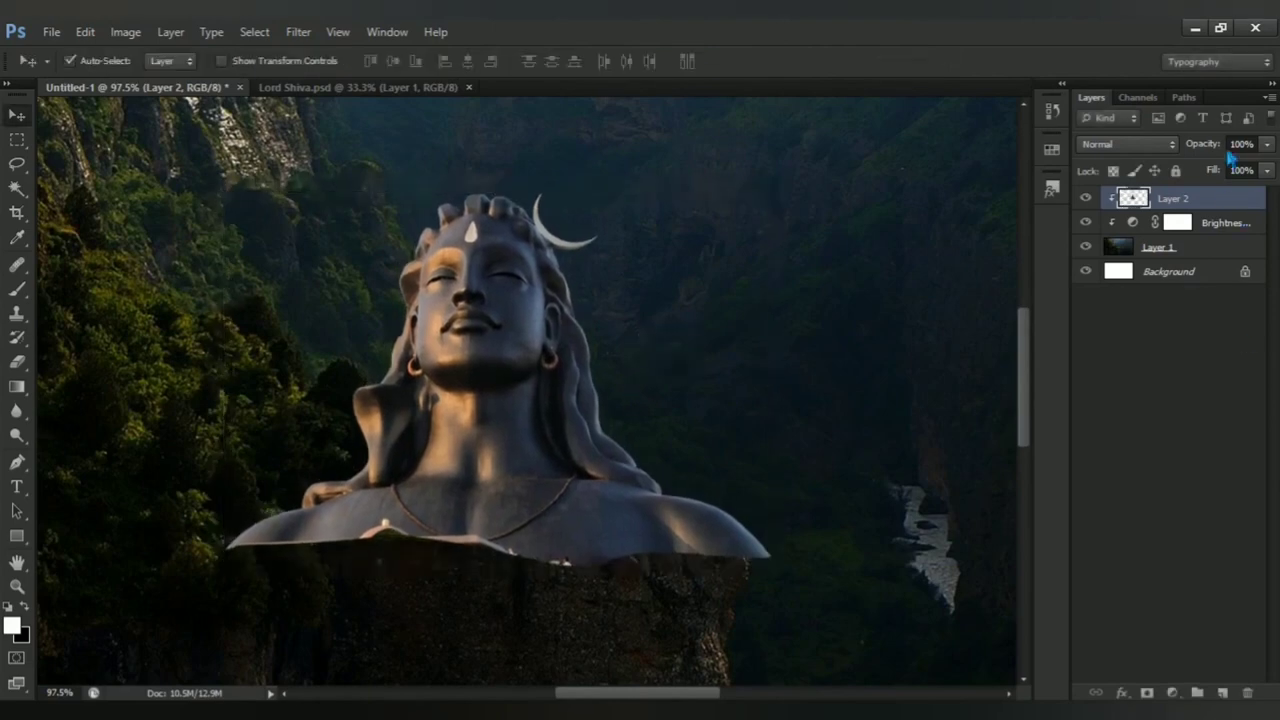
{"action": "left_click", "coordinate": [1240, 144]}
{"action": "type", "text": "66"}
{"action": "key", "text": "Return"}
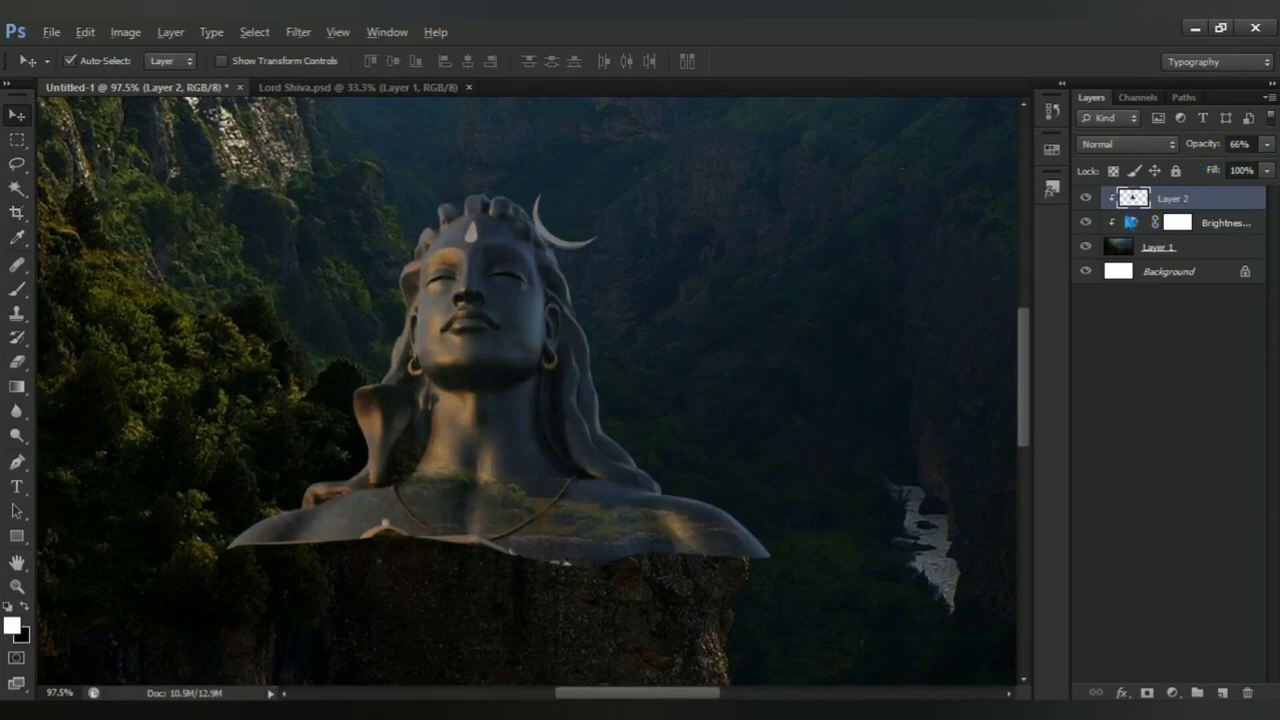
{"action": "left_click", "coordinate": [1240, 144]}
{"action": "type", "text": "36"}
{"action": "key", "text": "Return"}
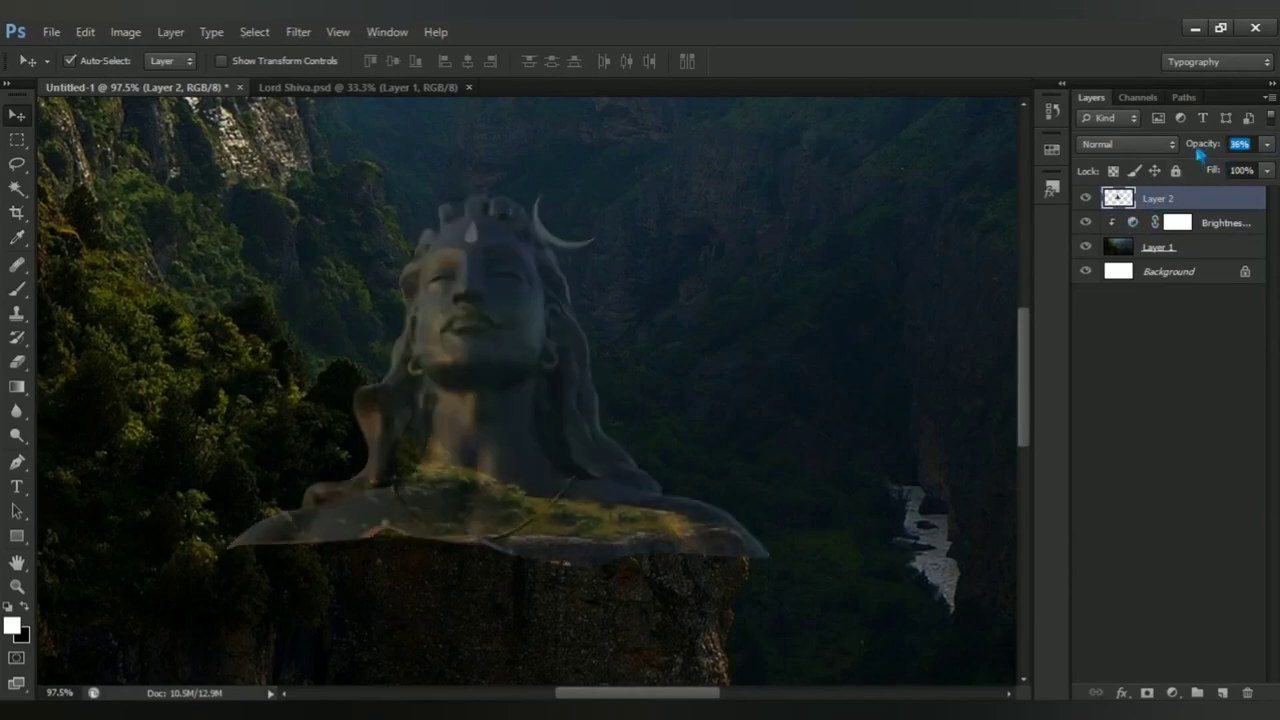
{"action": "left_click_drag", "start_coordinate": [1208, 152], "coordinate": [1214, 152]}
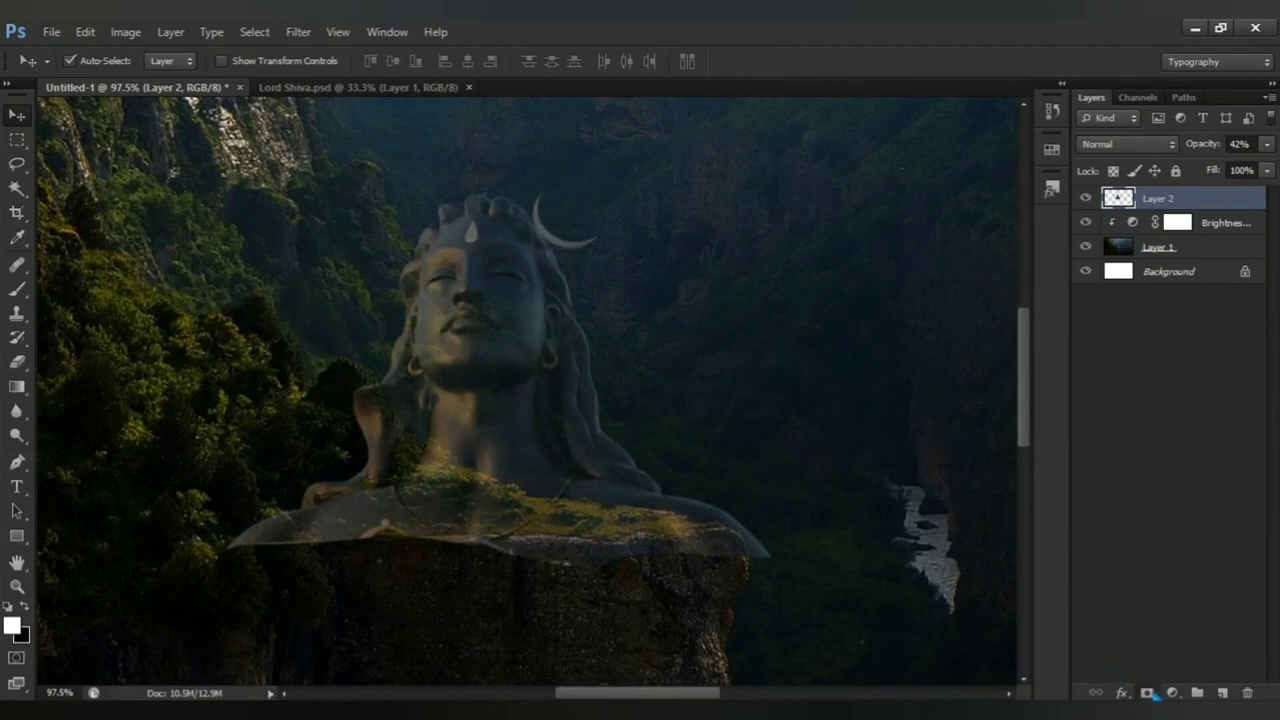
{"action": "left_click", "coordinate": [1148, 693]}
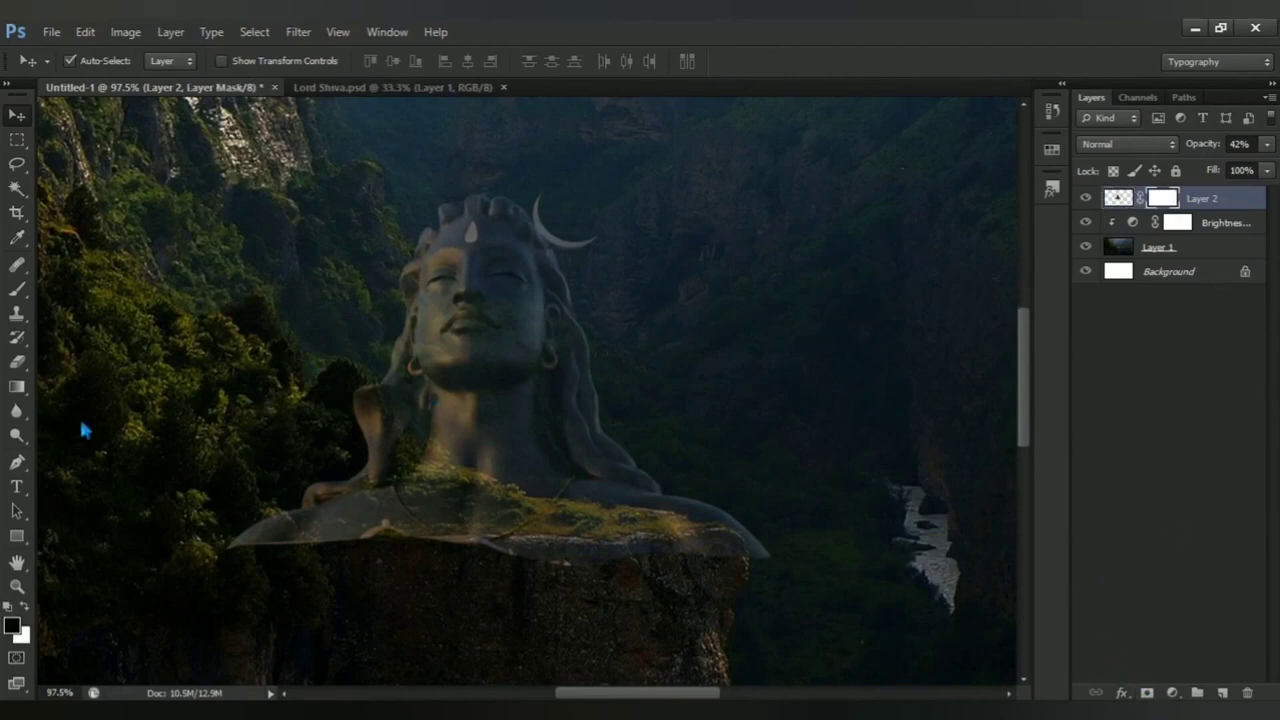
Select the standard Brush and resize it down to around 100 px
{"action": "left_click", "coordinate": [17, 289]}
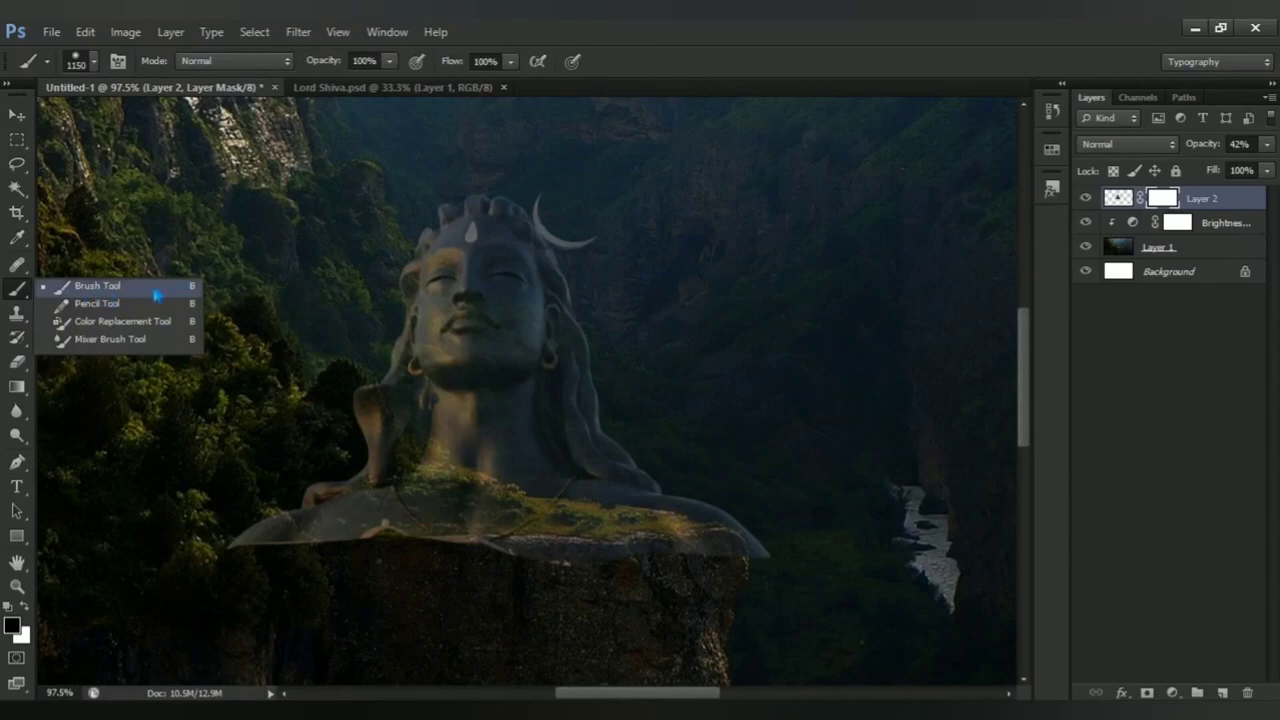
{"action": "left_click", "coordinate": [143, 295]}
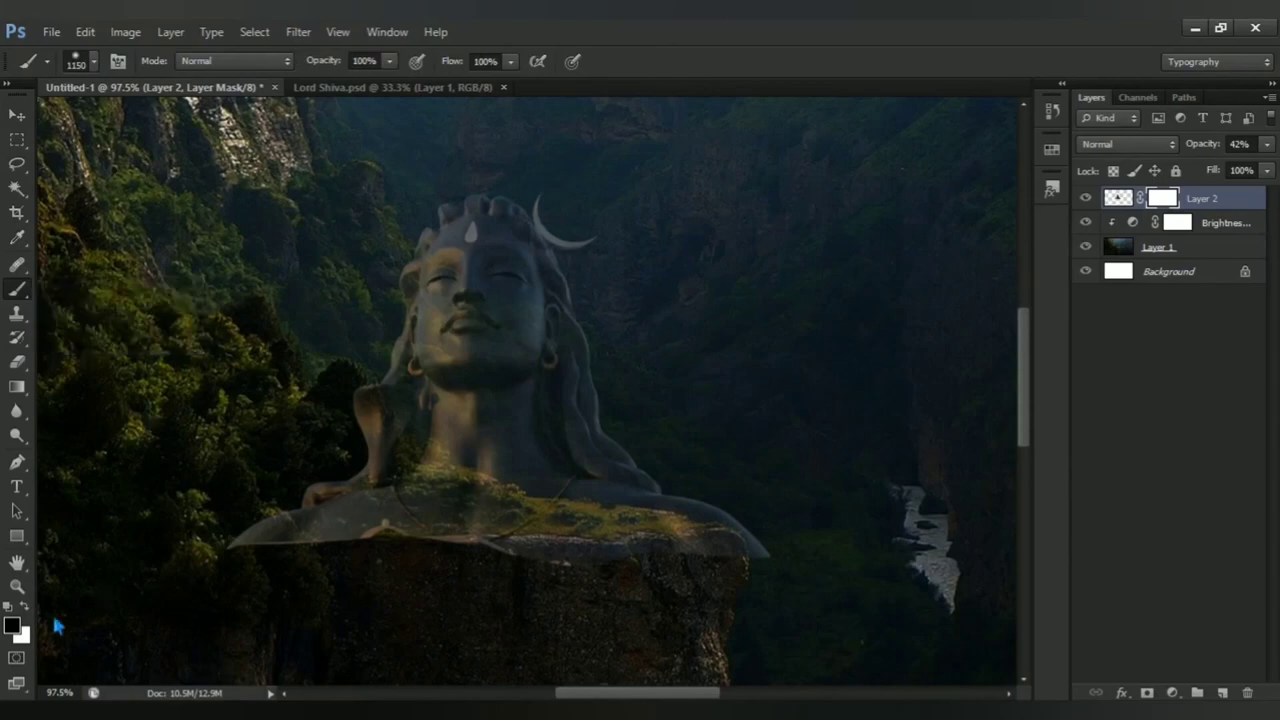
{"action": "right_click", "coordinate": [380, 497], "text": "alt"}
{"action": "right_click", "coordinate": [580, 512], "text": "alt"}
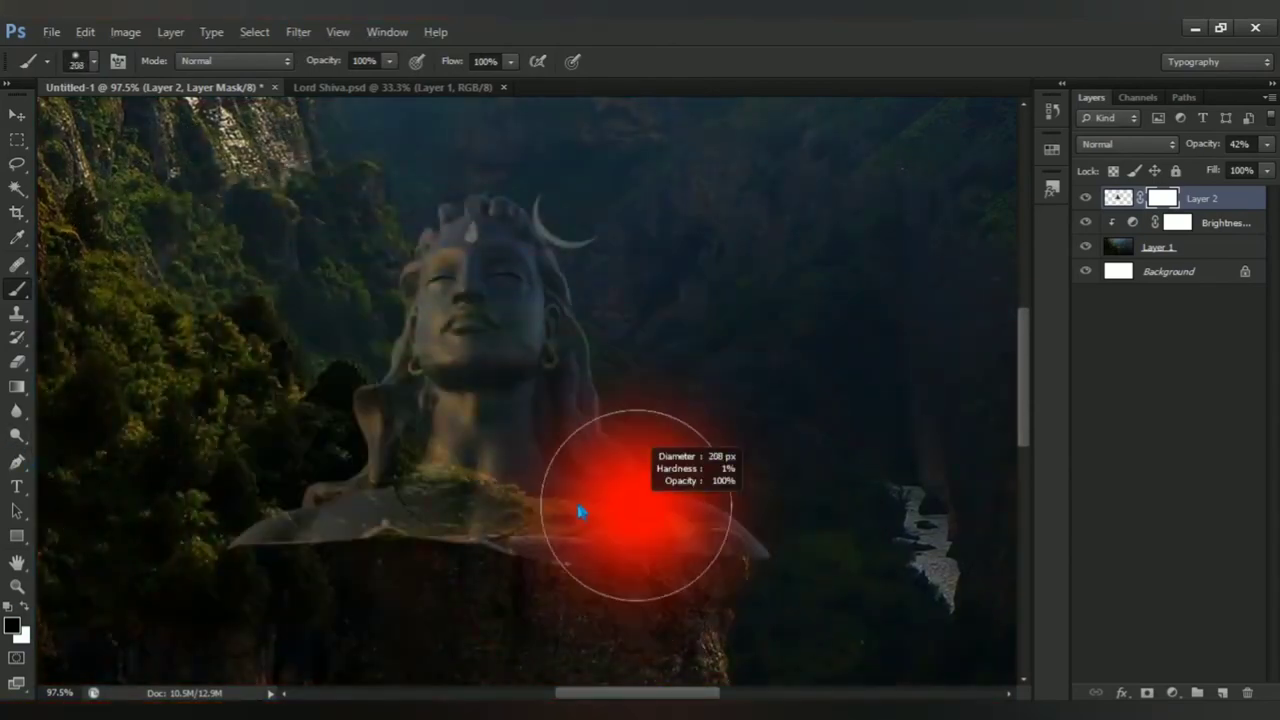
{"action": "right_click", "coordinate": [663, 600], "text": "alt"}
{"action": "right_click", "coordinate": [752, 605], "text": "alt"}
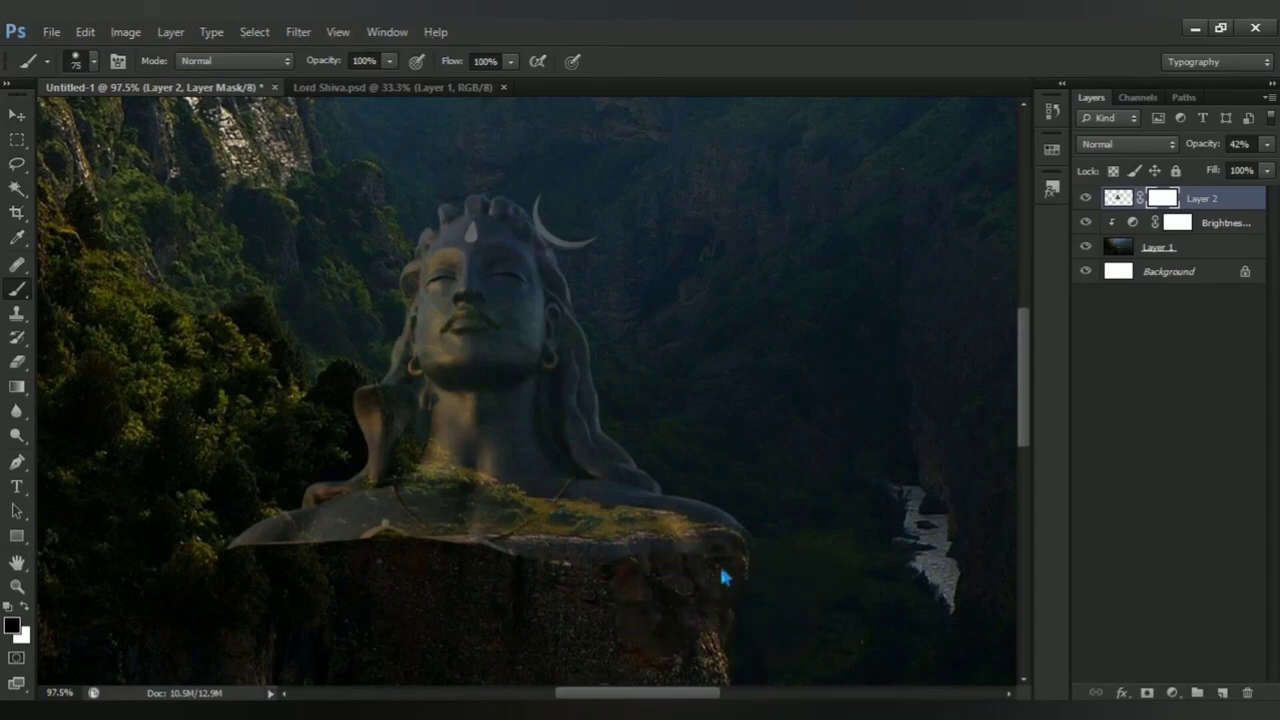
Paint black with a 48 px brush along the statue's base, then restore 100% opacity
{"action": "right_click", "coordinate": [663, 600], "text": "alt"}
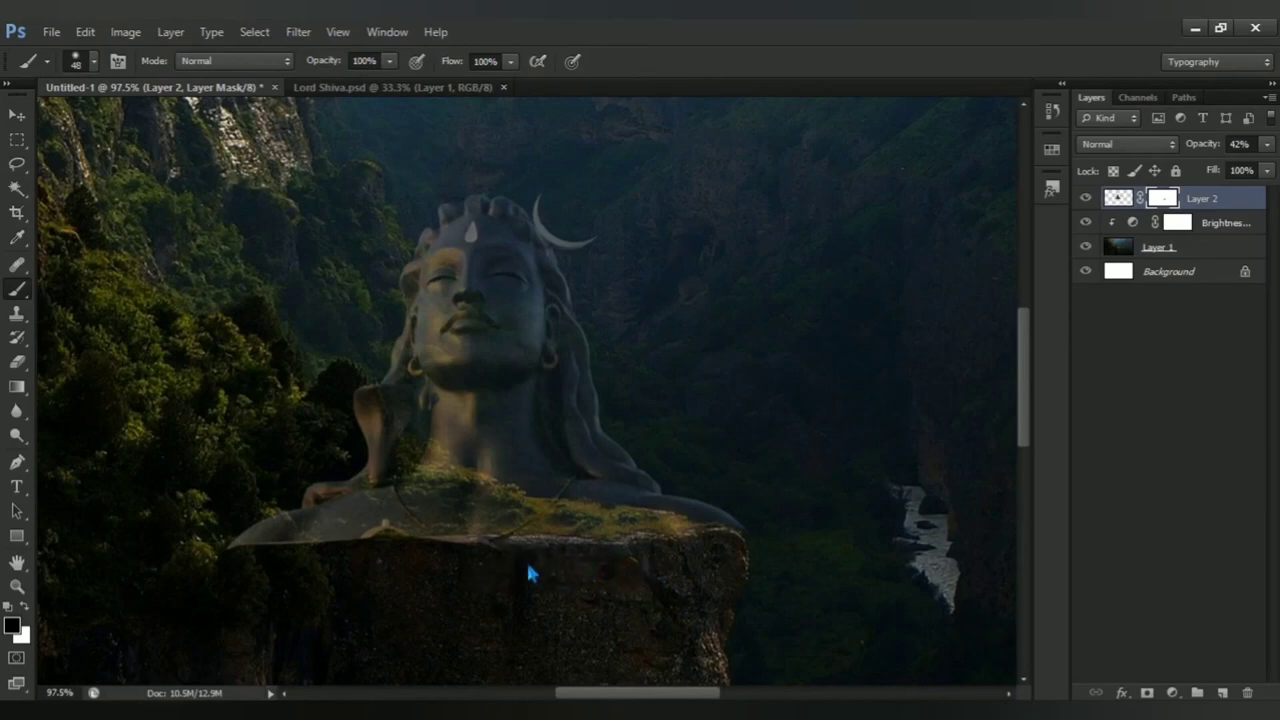
{"action": "left_click_drag", "start_coordinate": [274, 562], "coordinate": [341, 572]}
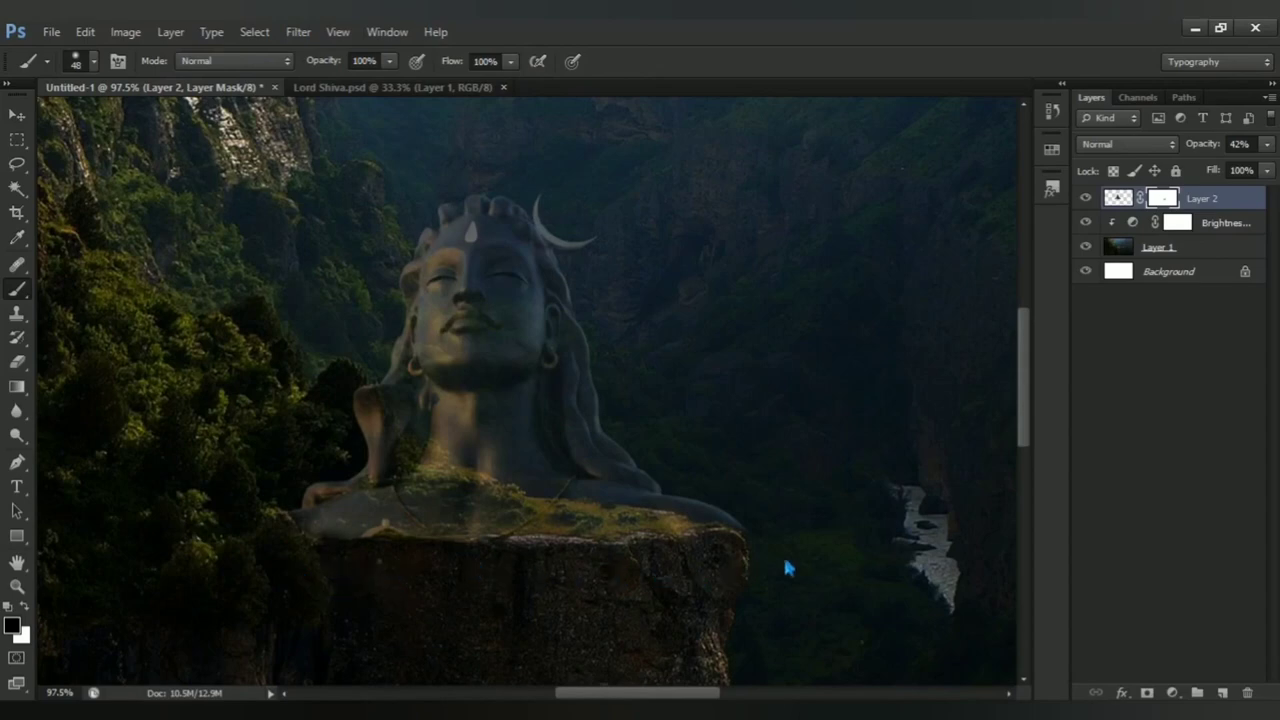
{"action": "left_click_drag", "start_coordinate": [1213, 149], "coordinate": [1277, 167]}
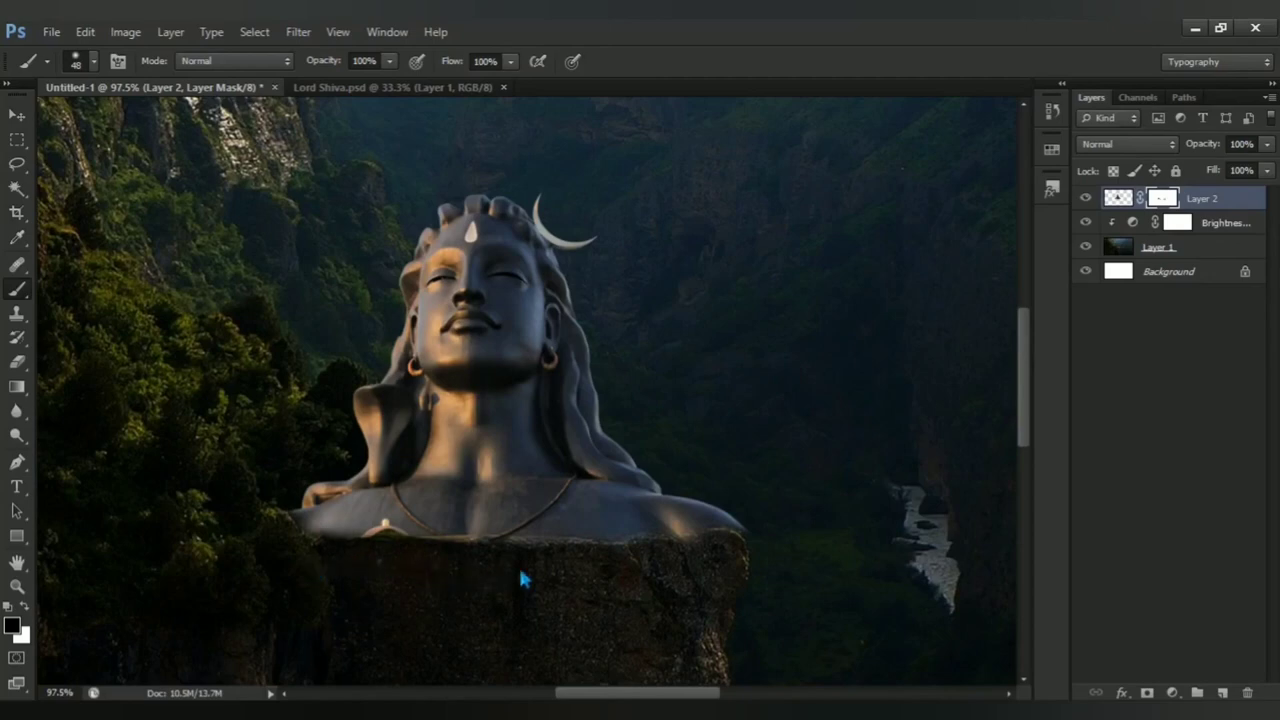
Nudge Layer 2 with the Move tool so the statue sits lower on the rock
{"action": "key", "text": "v"}
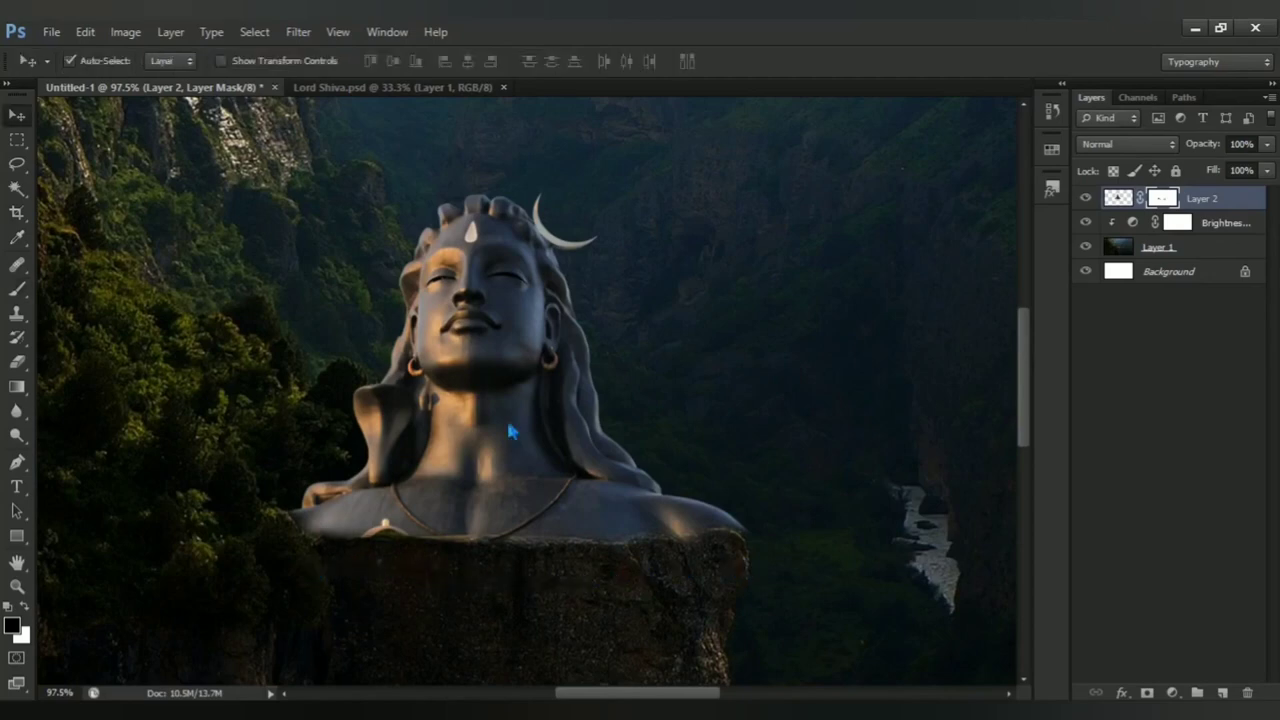
{"action": "left_click_drag", "start_coordinate": [523, 426], "coordinate": [516, 438]}
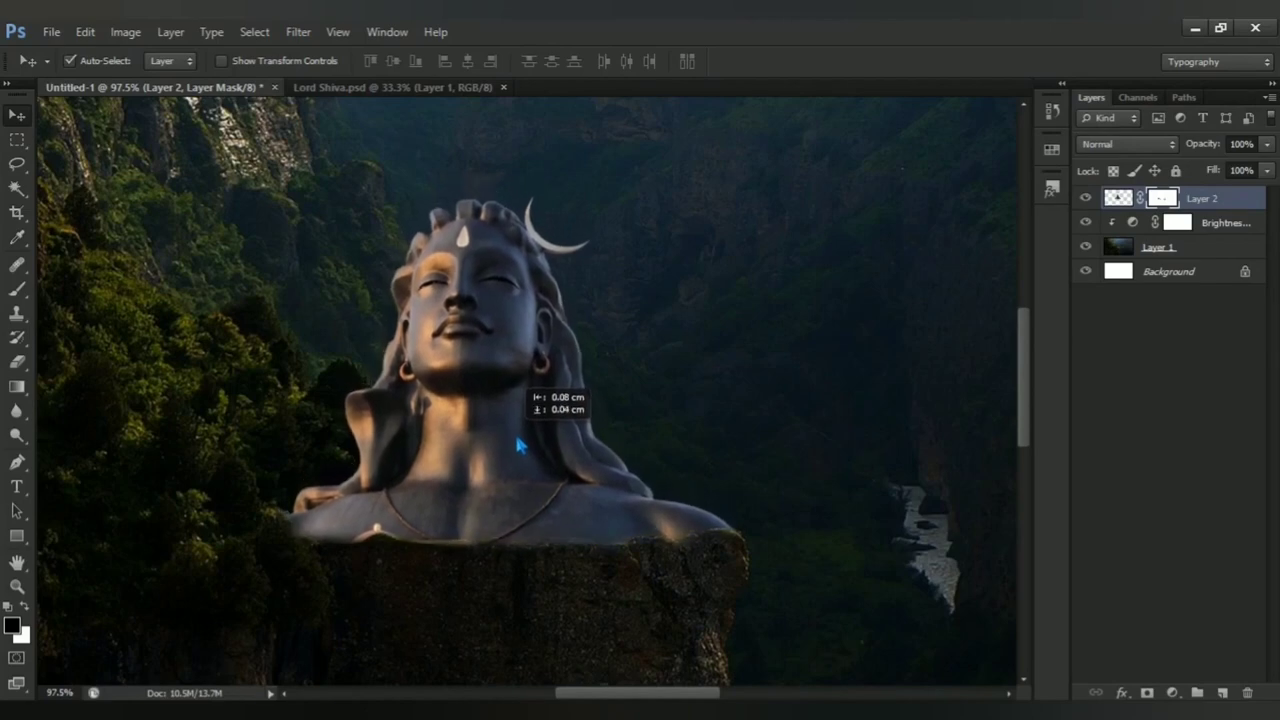
{"action": "left_click_drag", "start_coordinate": [516, 437], "coordinate": [516, 444]}
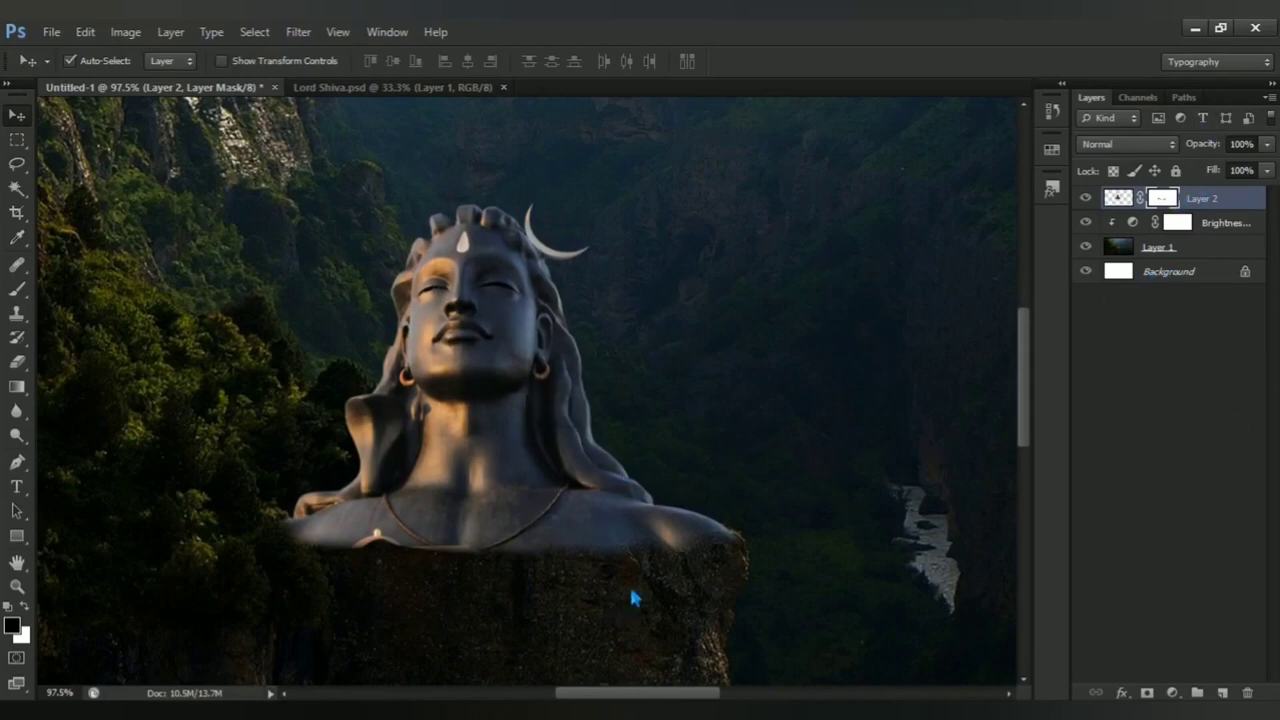
Refine the statue mask with a 34 px brush, switching between white and black paint
{"action": "key", "text": "b"}
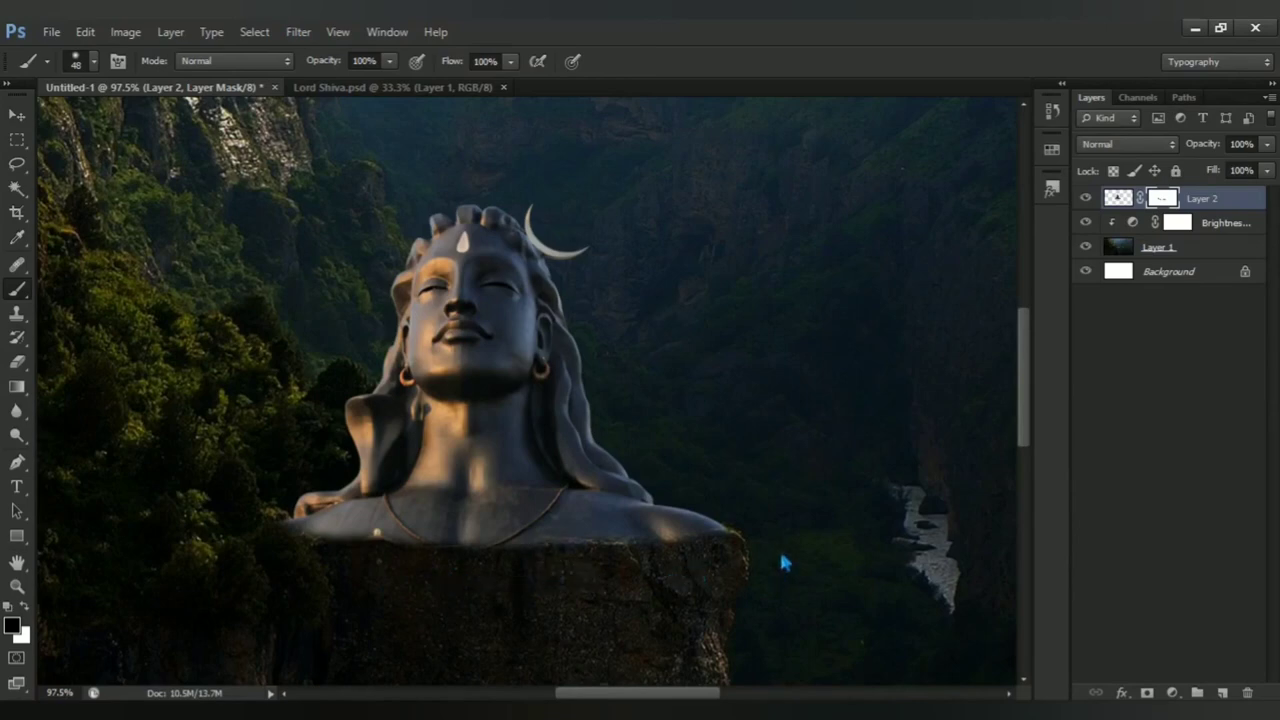
{"action": "key", "text": "x"}
{"action": "left_click_drag", "start_coordinate": [546, 497], "coordinate": [600, 510]}
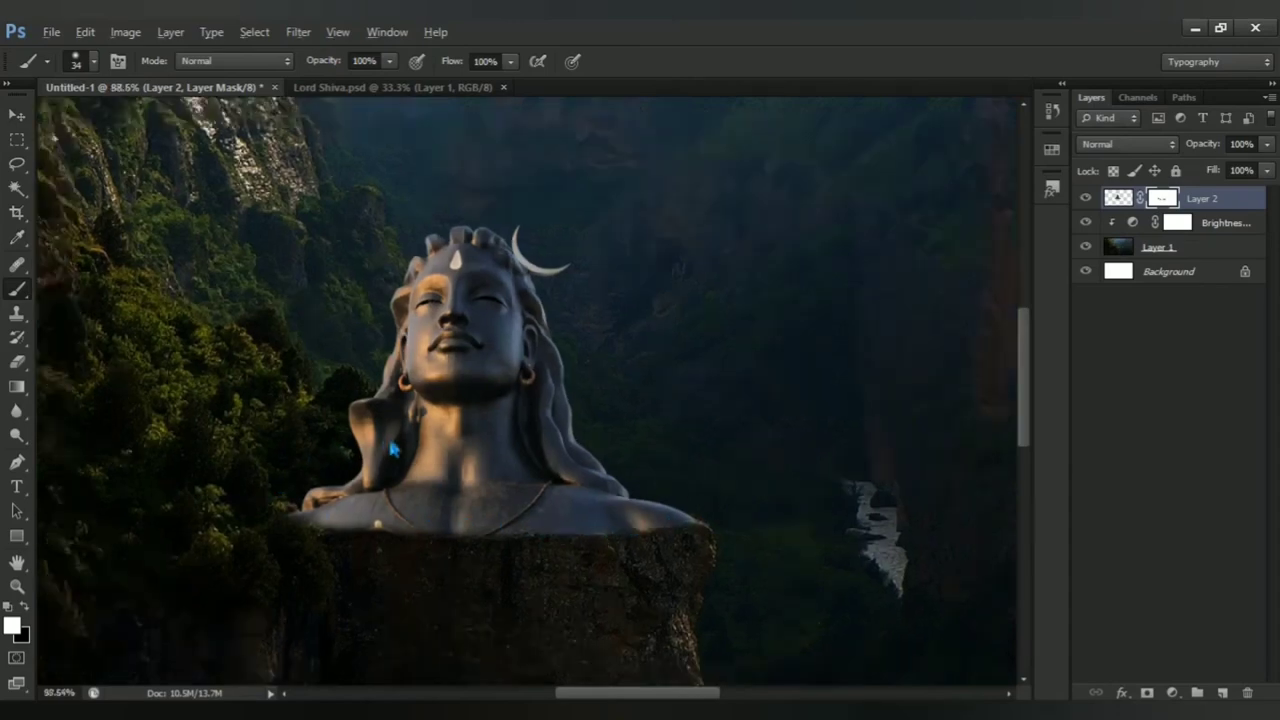
{"action": "scroll", "coordinate": [330, 460], "scroll_direction": "down", "scroll_amount": 6}
{"action": "scroll", "coordinate": [418, 422], "scroll_direction": "up", "scroll_amount": 2}
{"action": "scroll", "coordinate": [424, 425], "scroll_direction": "up", "scroll_amount": 1}
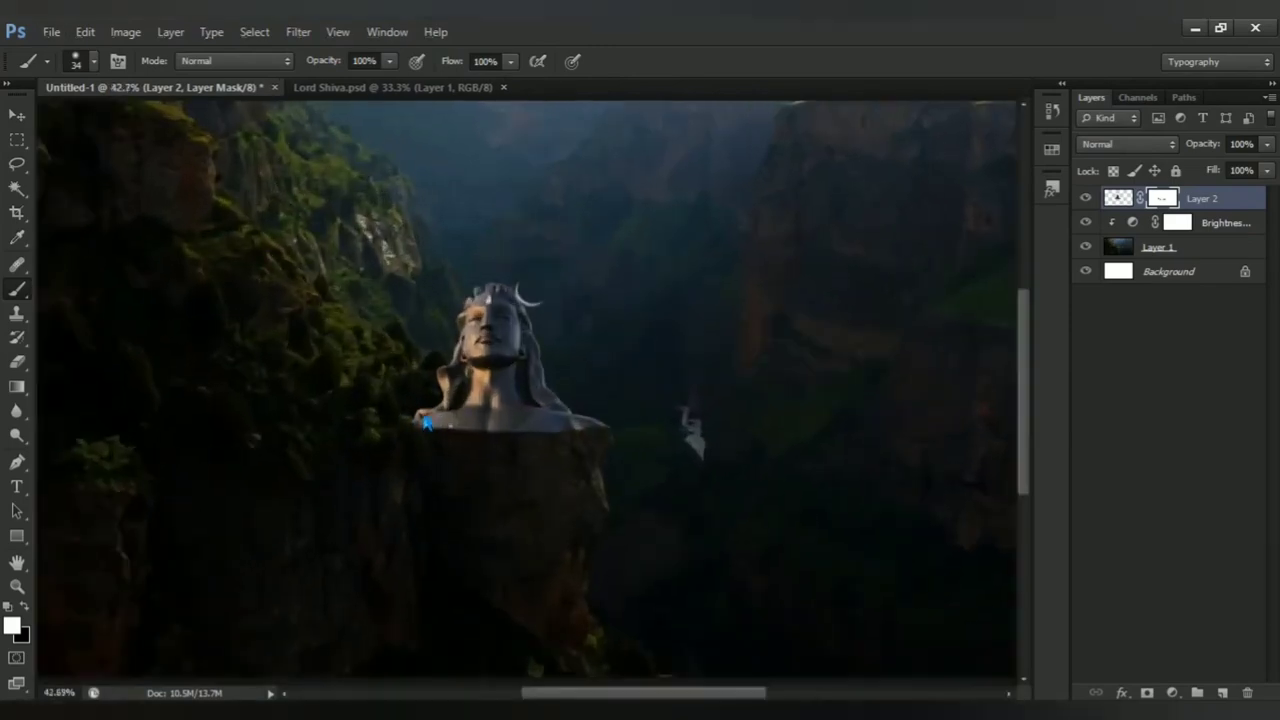
{"action": "scroll", "coordinate": [500, 335], "scroll_direction": "up", "scroll_amount": 1}
{"action": "scroll", "coordinate": [500, 335], "scroll_direction": "up", "scroll_amount": 2}
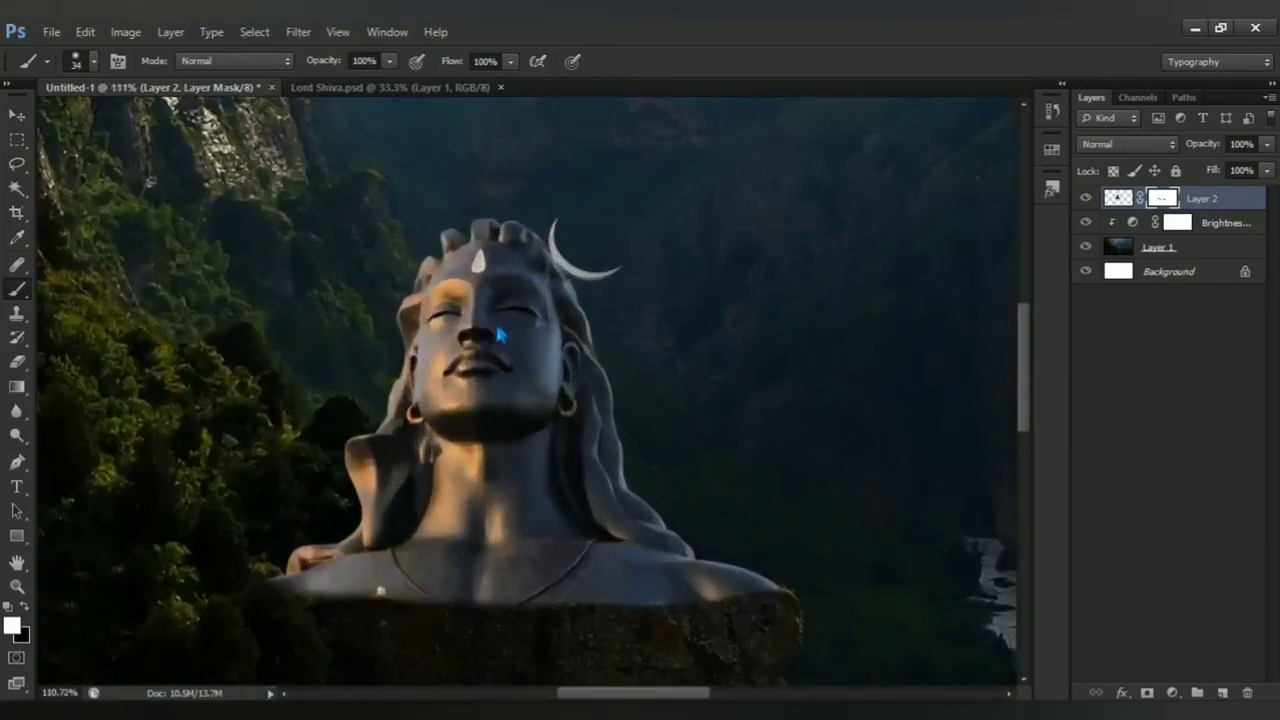
{"action": "key", "text": "x"}
{"action": "scroll", "coordinate": [557, 257], "scroll_direction": "down", "scroll_amount": 1}
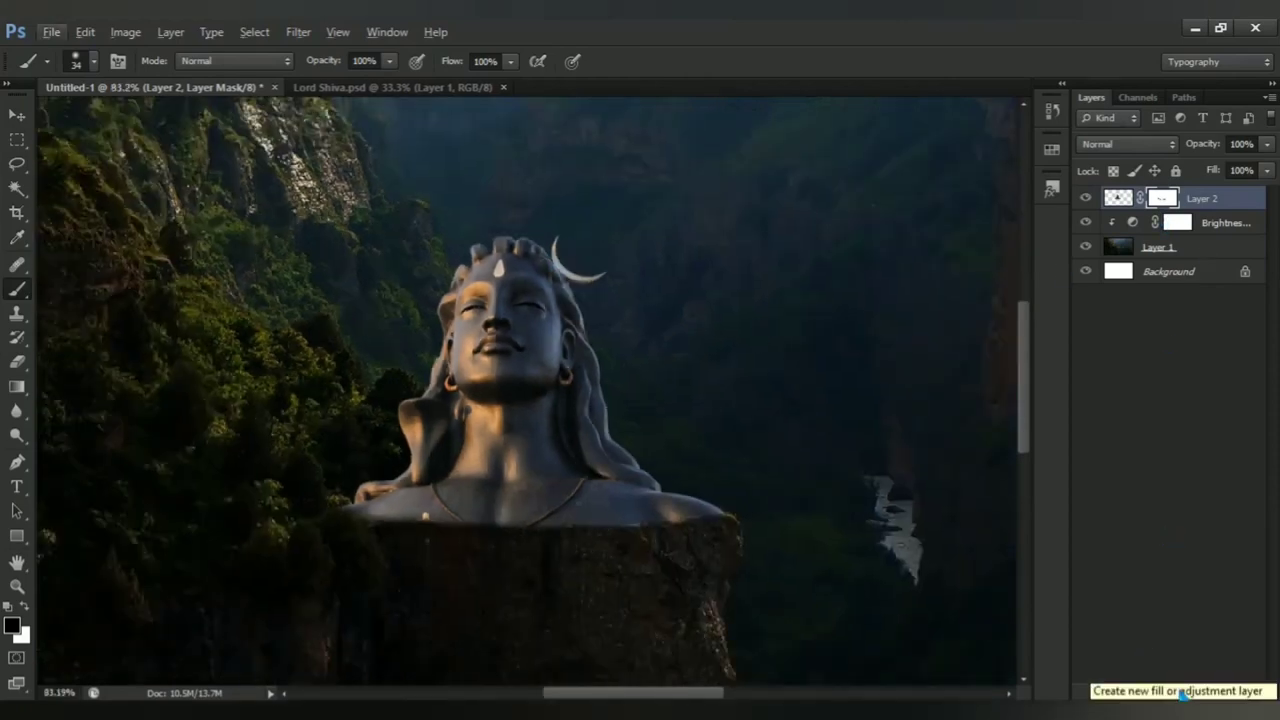
Add a Vibrance layer clipped to the statue with Vibrance and Saturation at -100
{"action": "left_click", "coordinate": [1174, 692]}
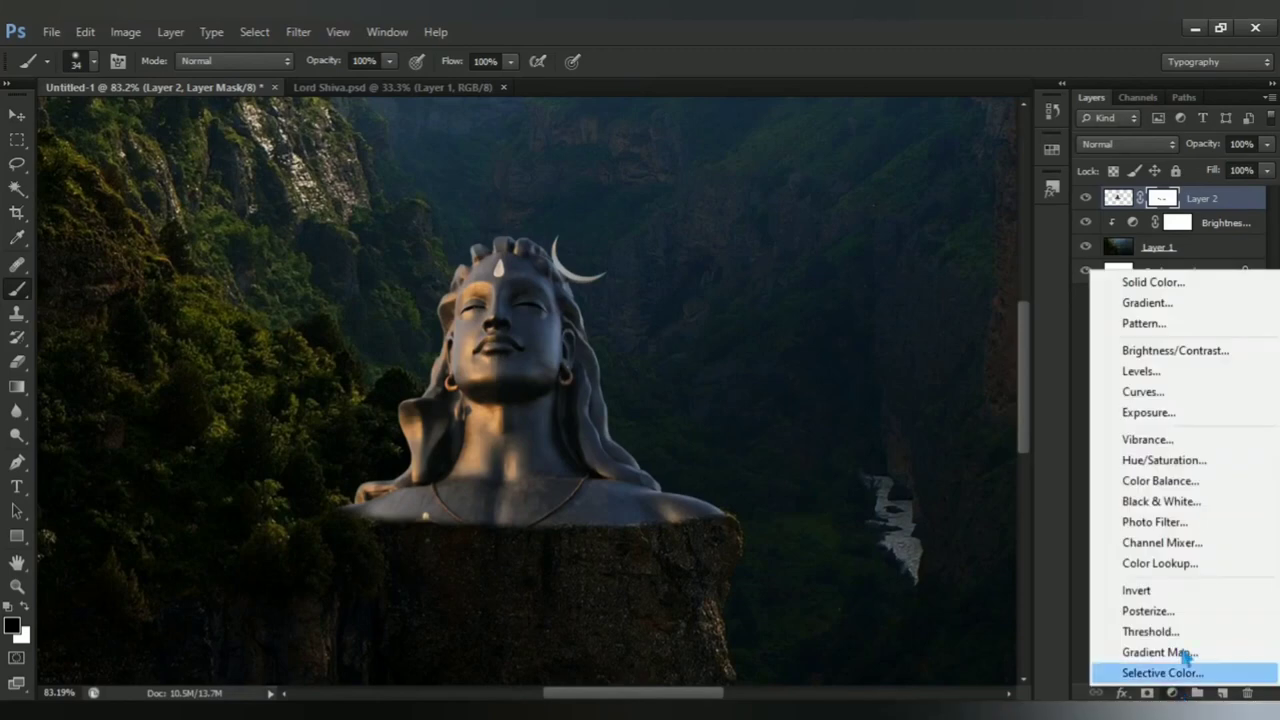
{"action": "left_click", "coordinate": [1190, 449]}
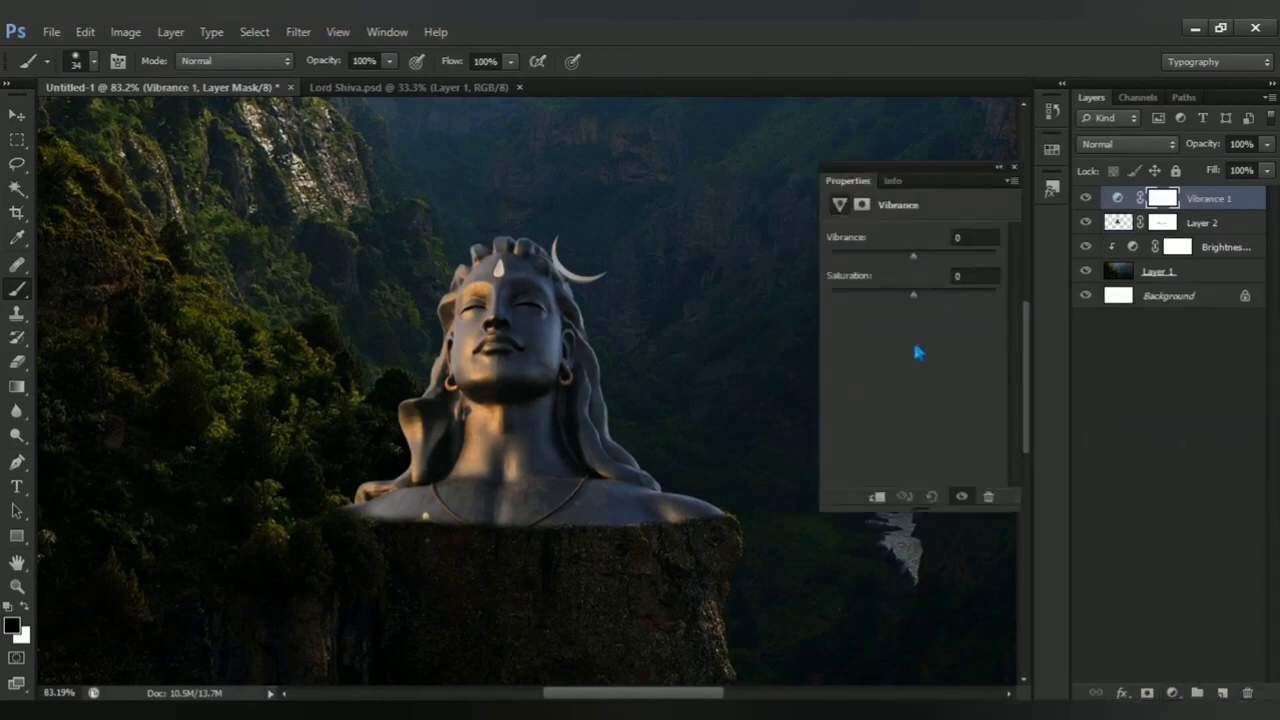
{"action": "left_click", "coordinate": [884, 497]}
{"action": "left_click_drag", "start_coordinate": [914, 257], "coordinate": [776, 270]}
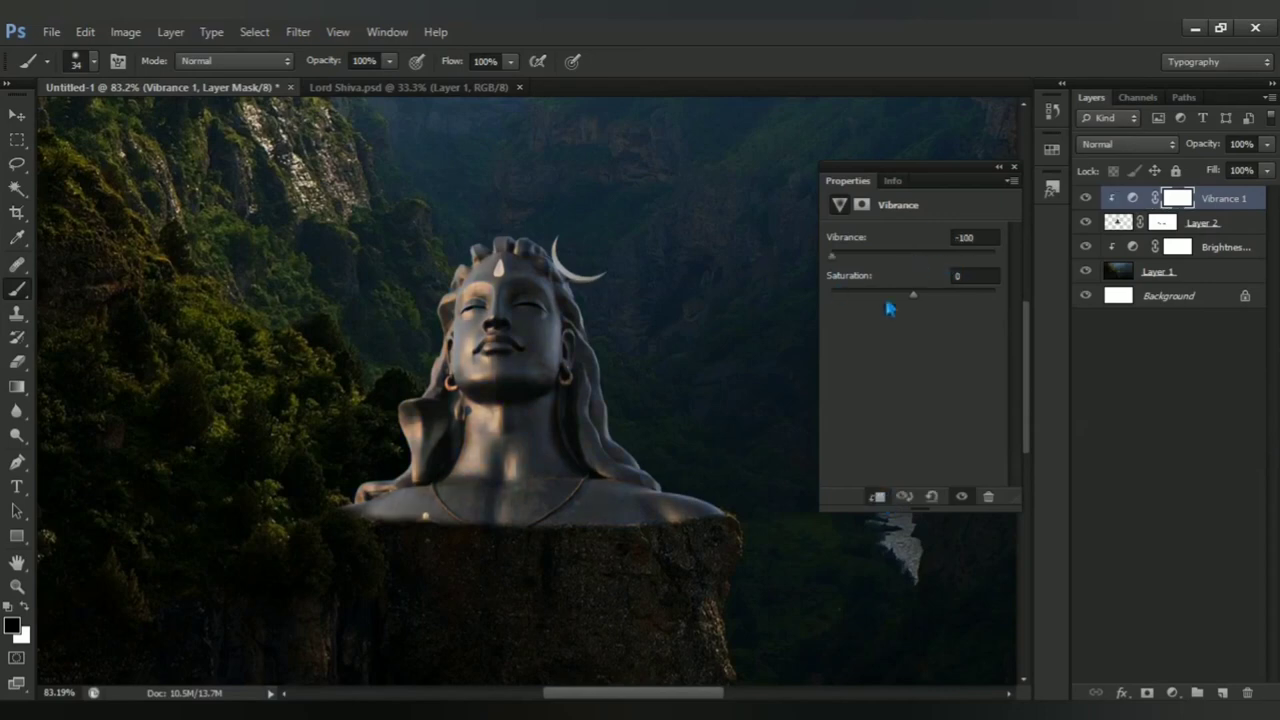
{"action": "left_click_drag", "start_coordinate": [922, 302], "coordinate": [745, 305]}
{"action": "left_click", "coordinate": [961, 496]}
{"action": "left_click", "coordinate": [961, 496]}
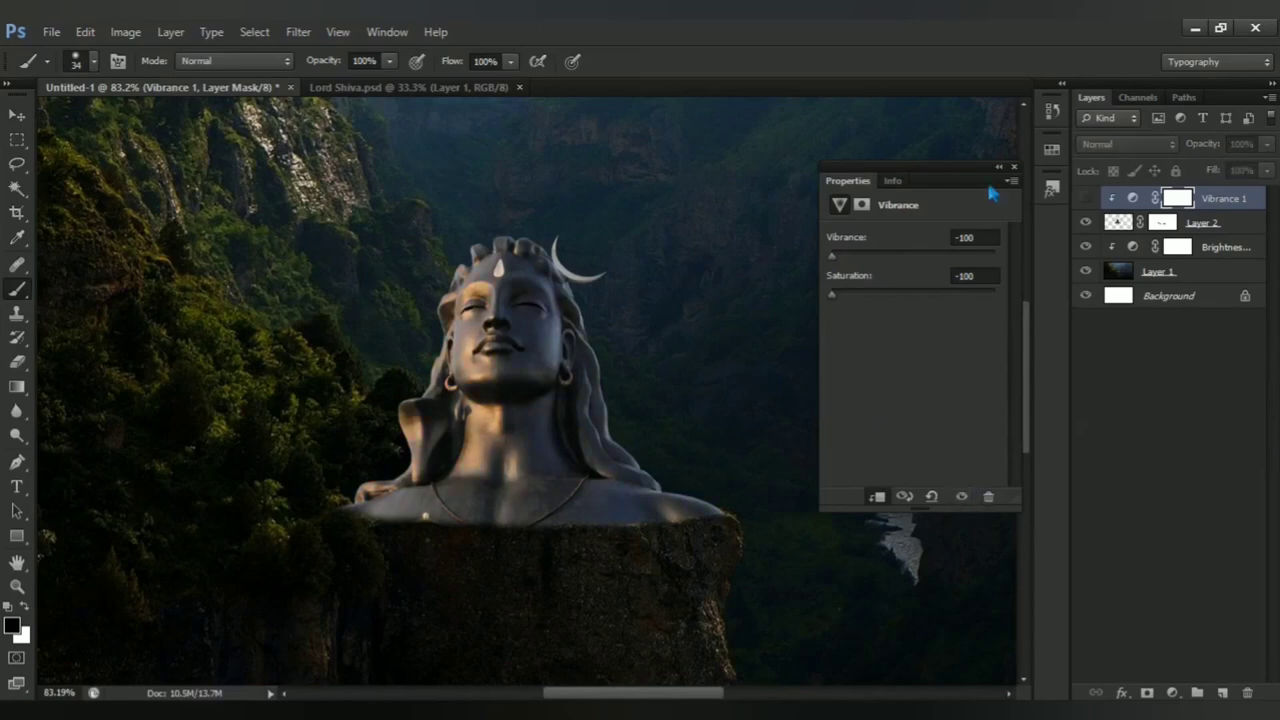
{"action": "left_click", "coordinate": [961, 496]}
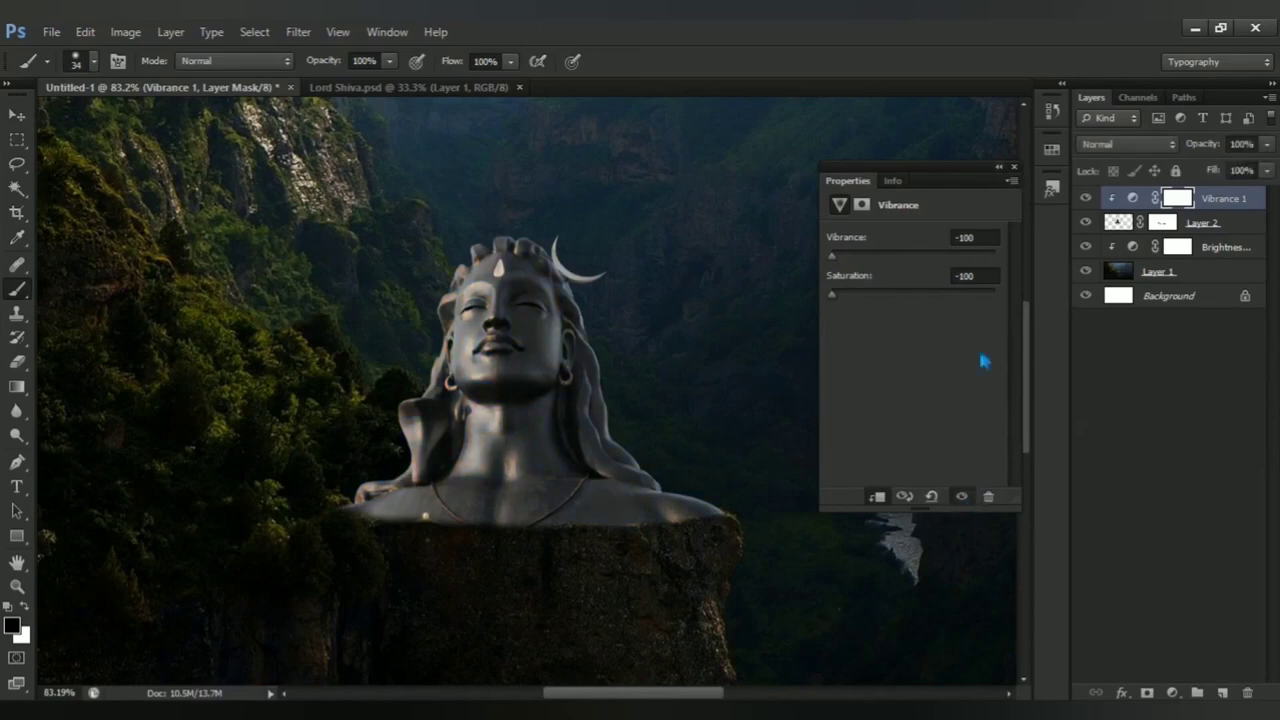
{"action": "left_click", "coordinate": [1014, 167]}
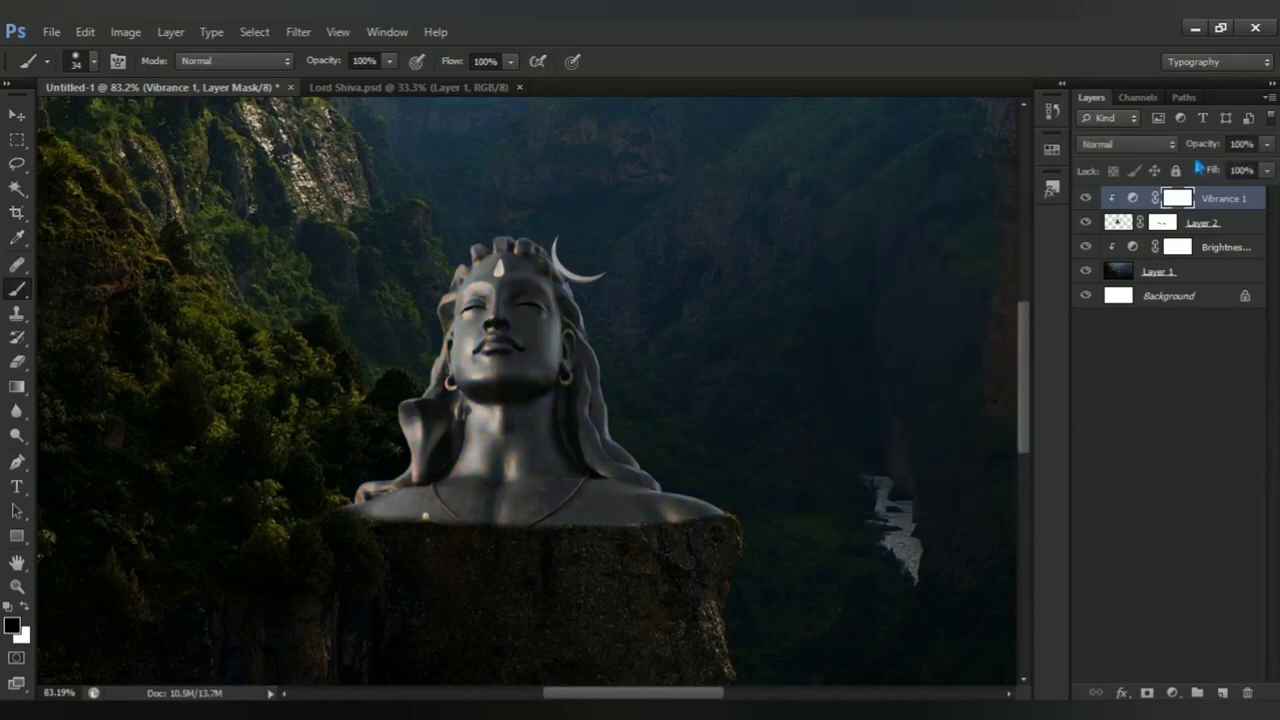
Add a Brightness/Contrast layer clipped to the statue at Brightness -2, Contrast 67
{"action": "left_click", "coordinate": [1172, 692]}
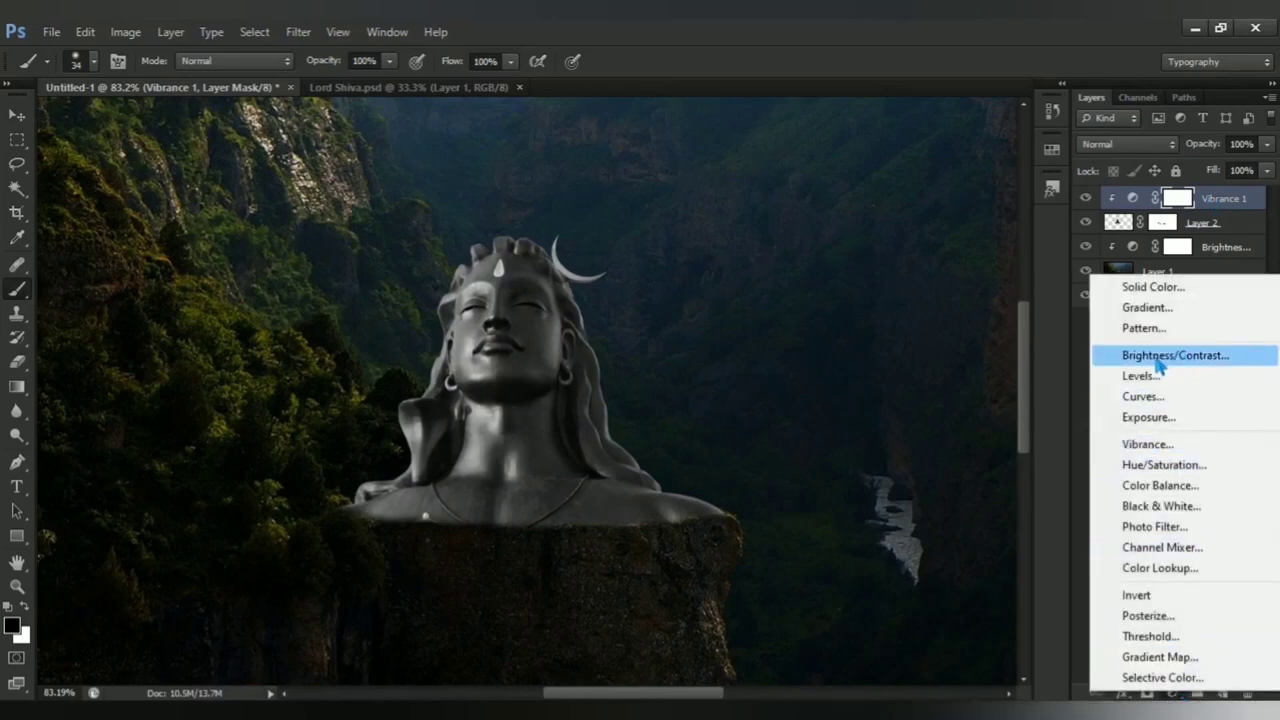
{"action": "left_click", "coordinate": [1224, 366]}
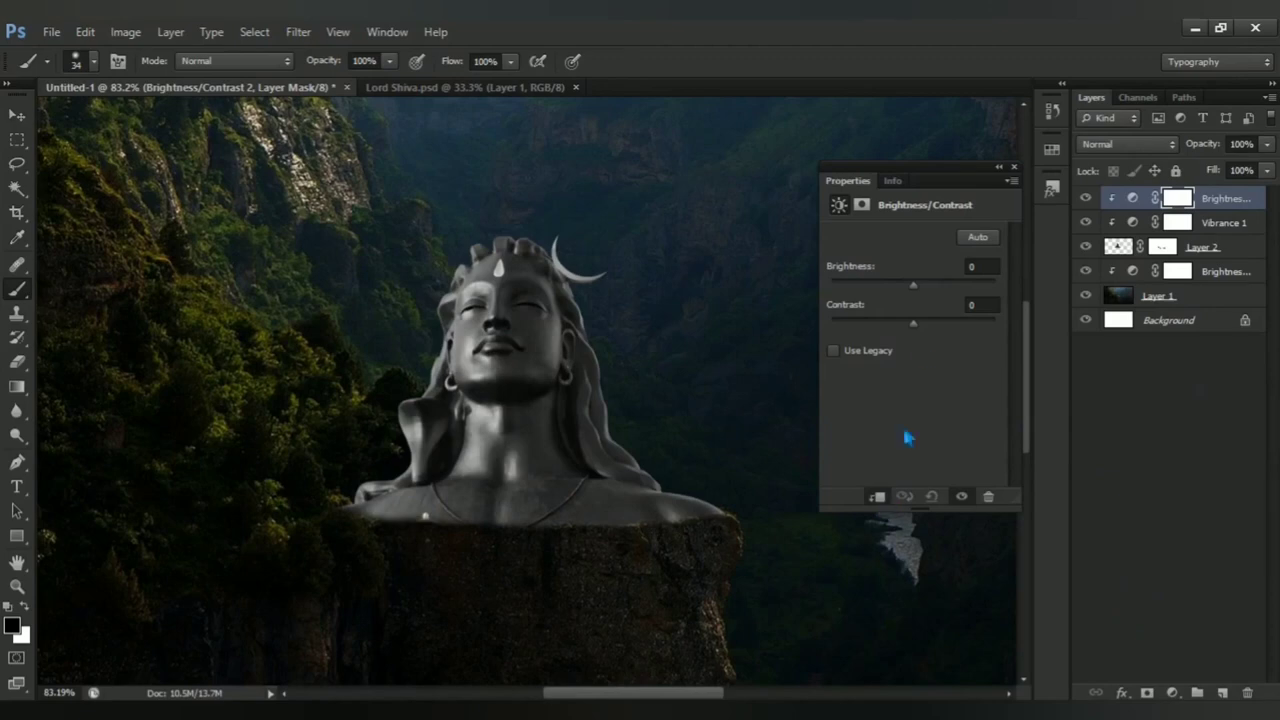
{"action": "mouse_move", "coordinate": [919, 289]}
{"action": "left_mouse_down"}
{"action": "mouse_move", "coordinate": [931, 329]}
{"action": "mouse_move", "coordinate": [974, 328]}
{"action": "left_mouse_up"}
{"action": "left_click", "coordinate": [963, 497]}
{"action": "left_click", "coordinate": [963, 497]}
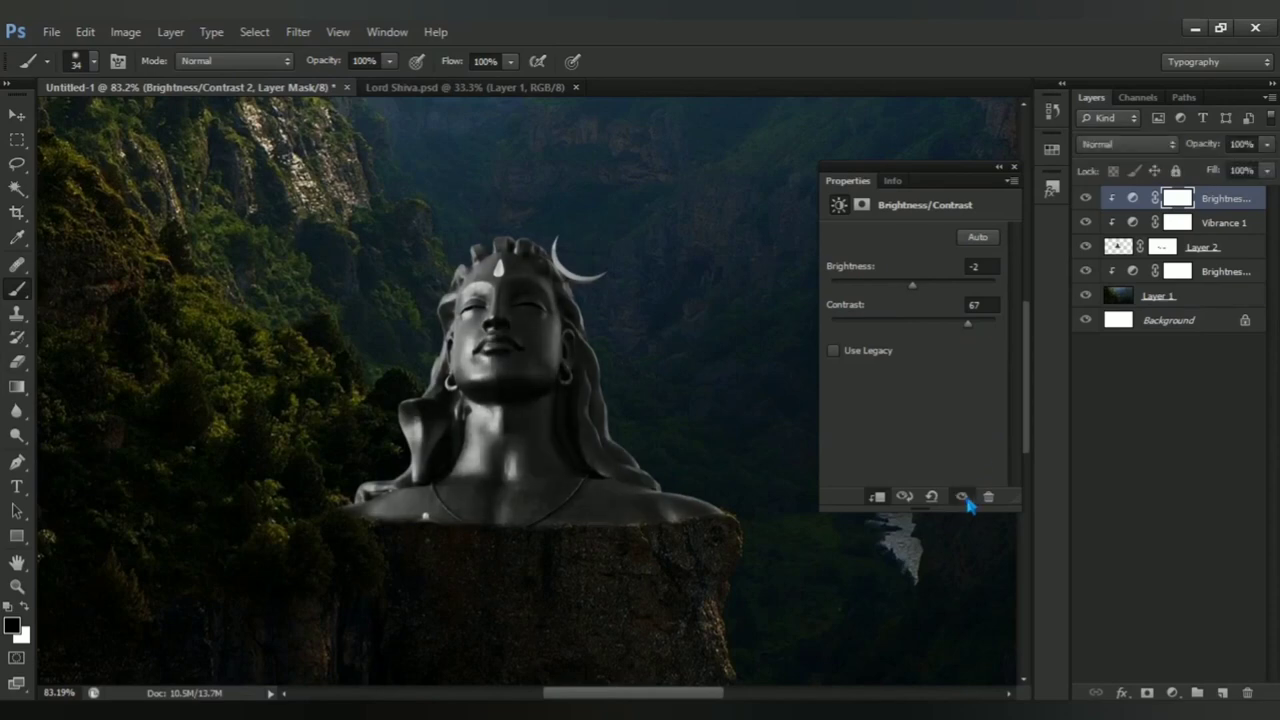
{"action": "left_click", "coordinate": [1014, 168]}
{"action": "key", "text": "ctrl+minus"}
{"action": "key", "text": "ctrl+minus"}
{"action": "key", "text": "ctrl+minus"}
{"action": "key", "text": "ctrl+0"}
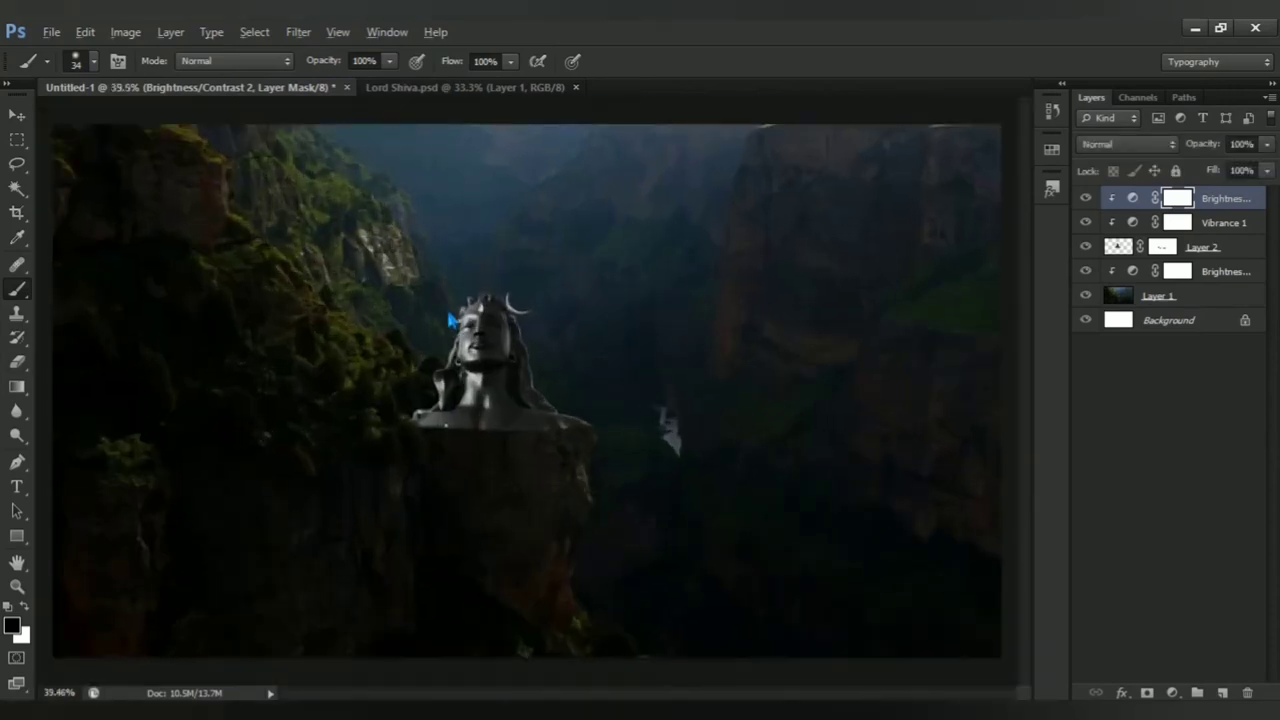
{"action": "key", "text": "alt"}
Add a Curves layer raising the RGB midpoint from input 128 to output 154
{"action": "left_click", "coordinate": [1172, 692]}
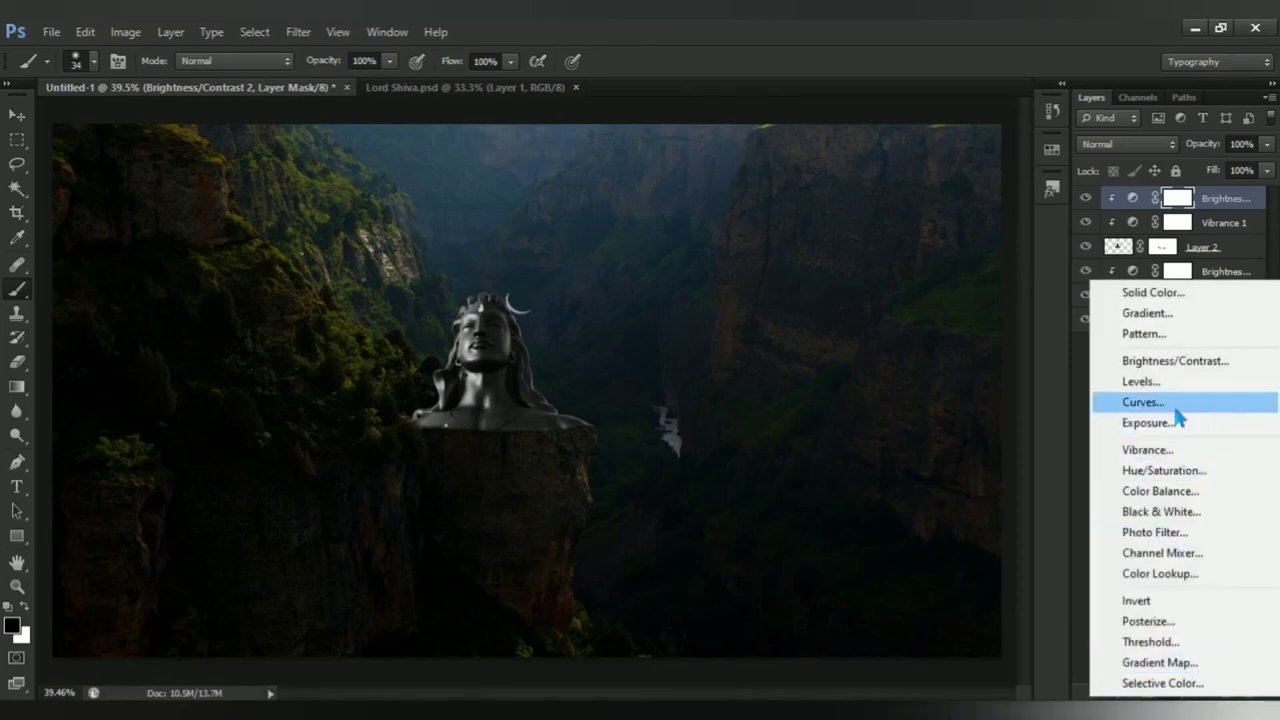
{"action": "left_click", "coordinate": [1188, 414]}
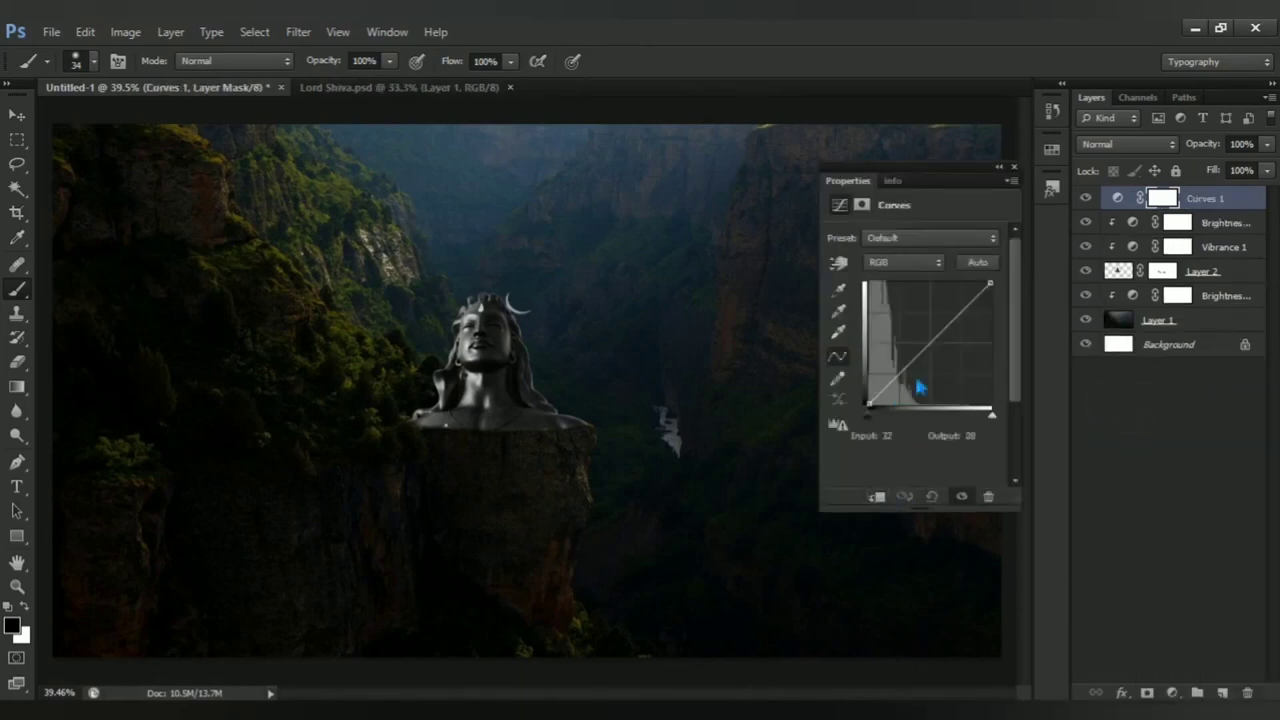
{"action": "left_click", "coordinate": [940, 344]}
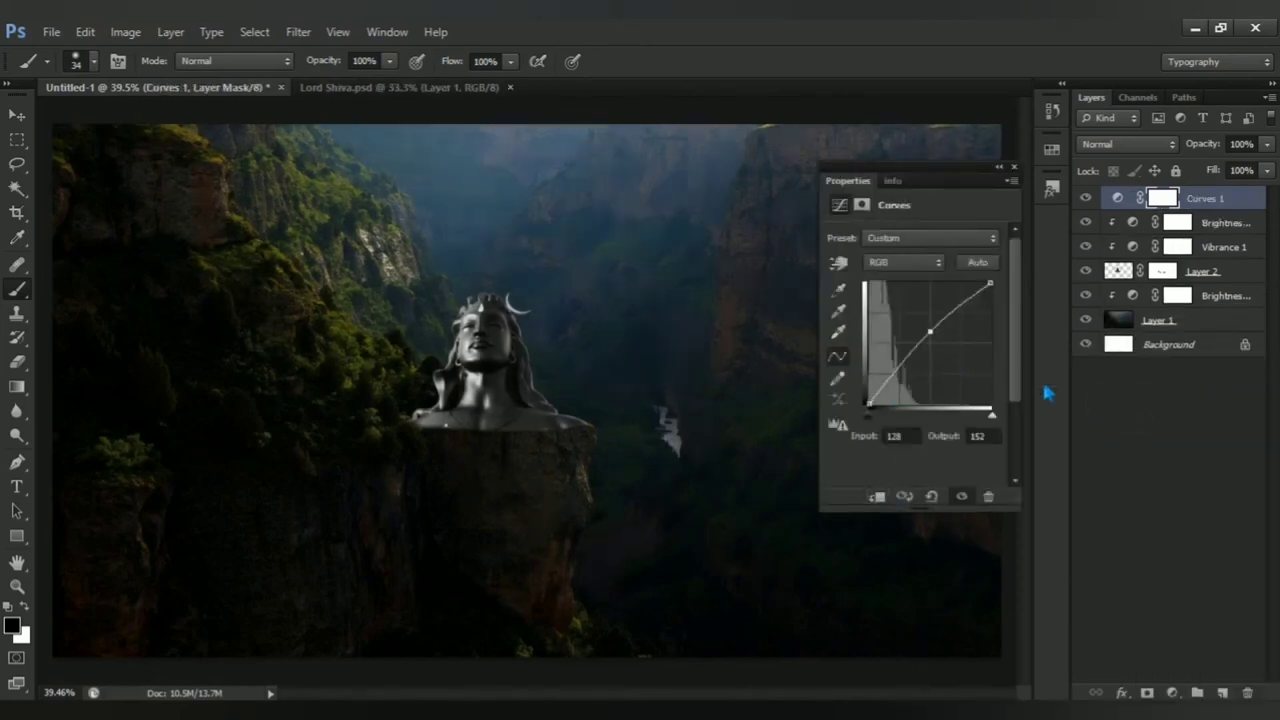
{"action": "key", "text": "Up"}
{"action": "key", "text": "Up"}
{"action": "key", "text": "Up"}
{"action": "left_click", "coordinate": [963, 500]}
{"action": "left_click", "coordinate": [1014, 167]}
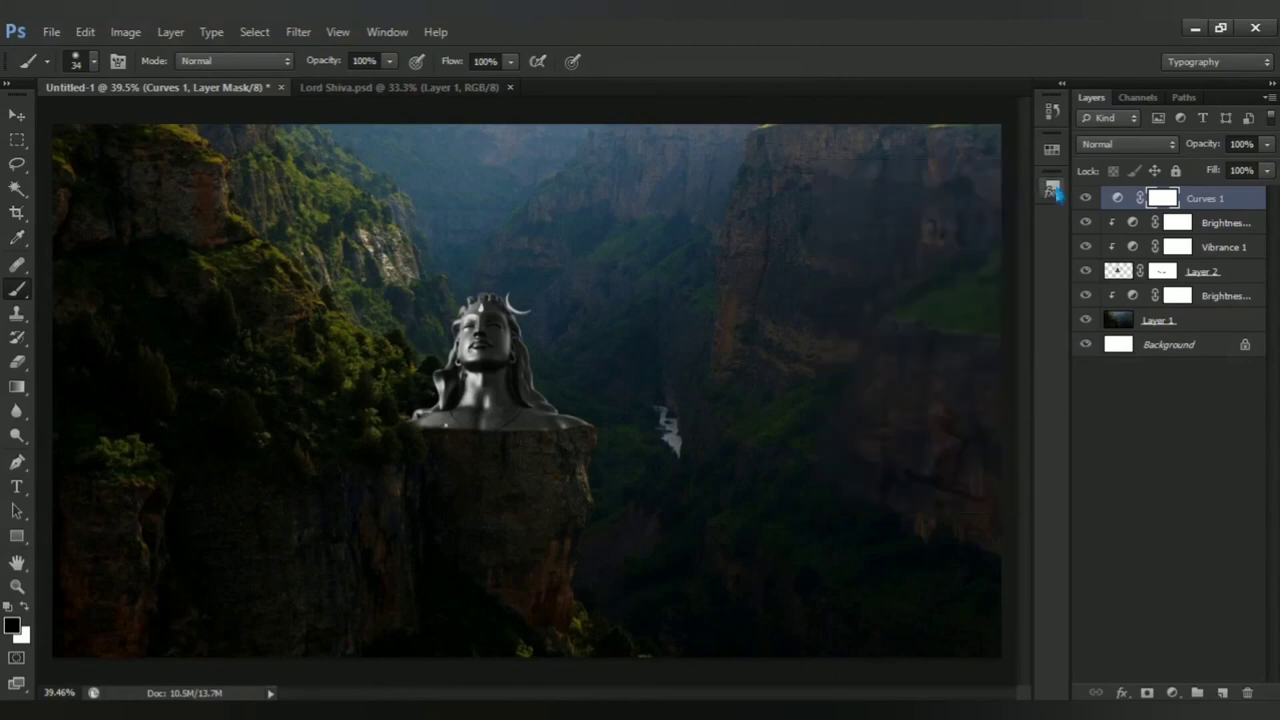
{"action": "left_click", "coordinate": [1086, 198]}
Paint the lower Brightness/Contrast mask with a large soft brush over the head's left side
{"action": "left_click", "coordinate": [1186, 304]}
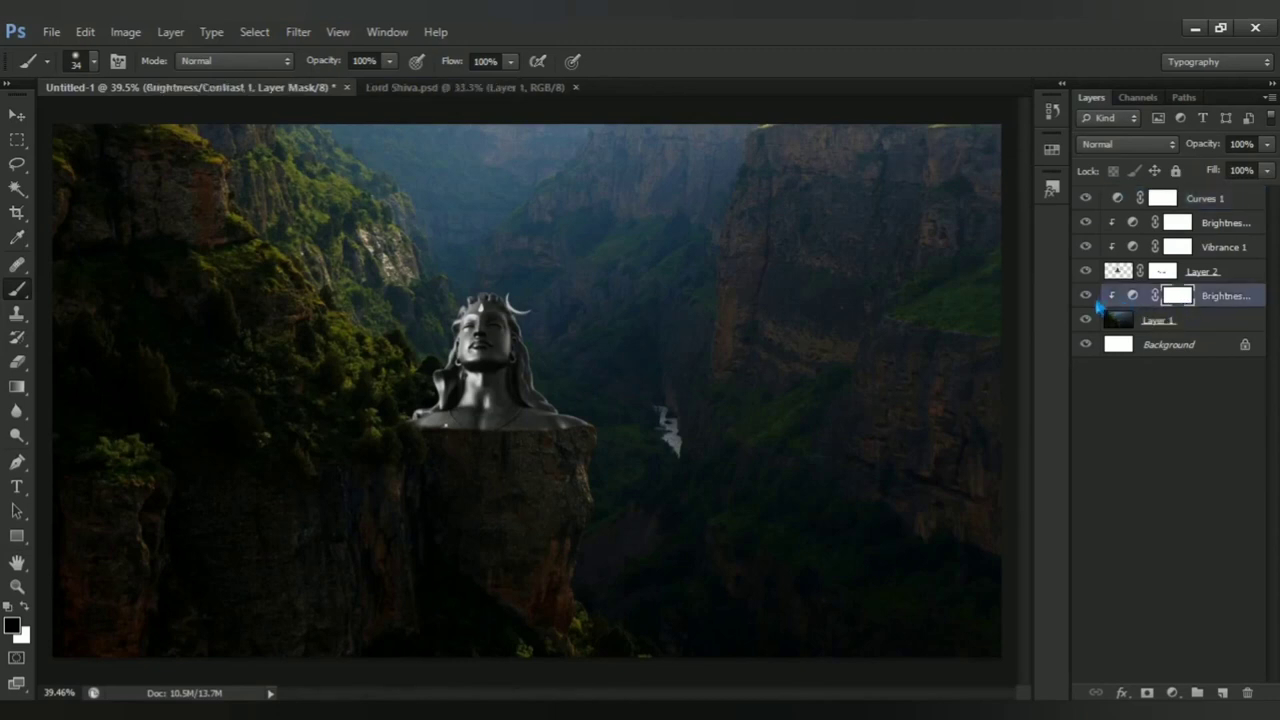
{"action": "left_click", "coordinate": [1086, 295]}
{"action": "right_click", "coordinate": [498, 527], "text": "alt"}
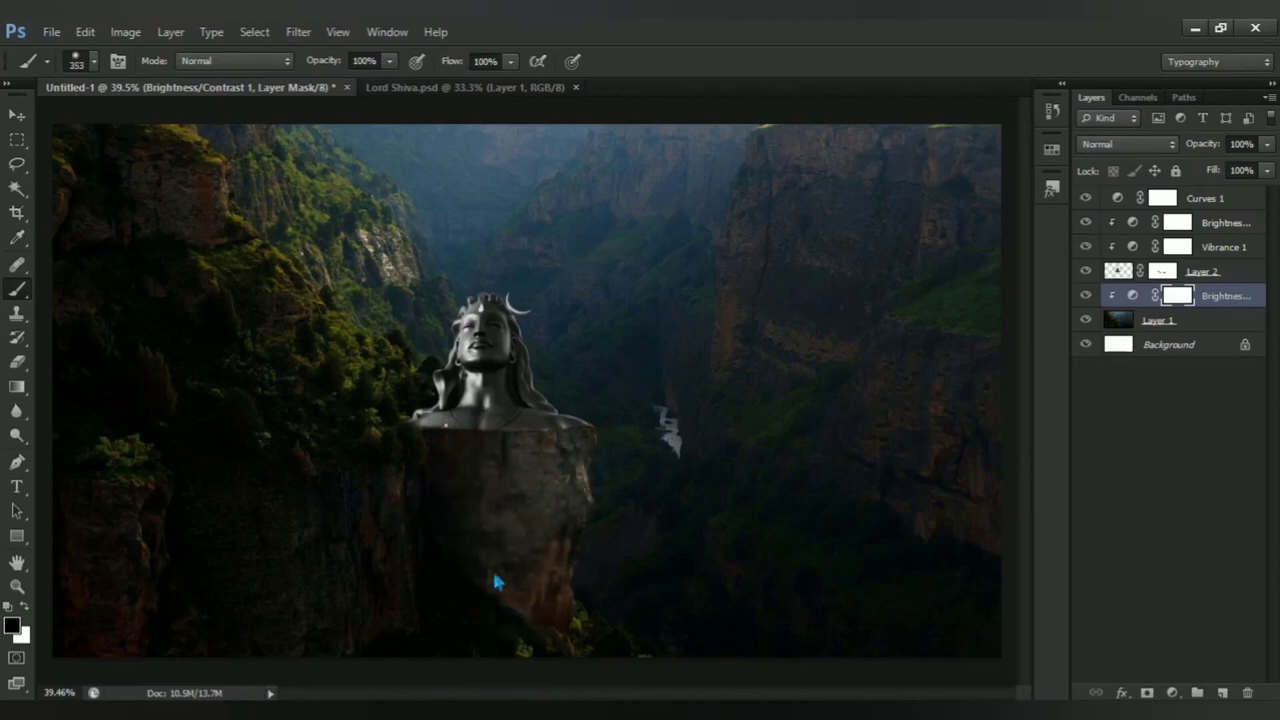
{"action": "right_click", "coordinate": [497, 437], "text": "alt"}
{"action": "left_click_drag", "start_coordinate": [470, 447], "coordinate": [508, 375]}
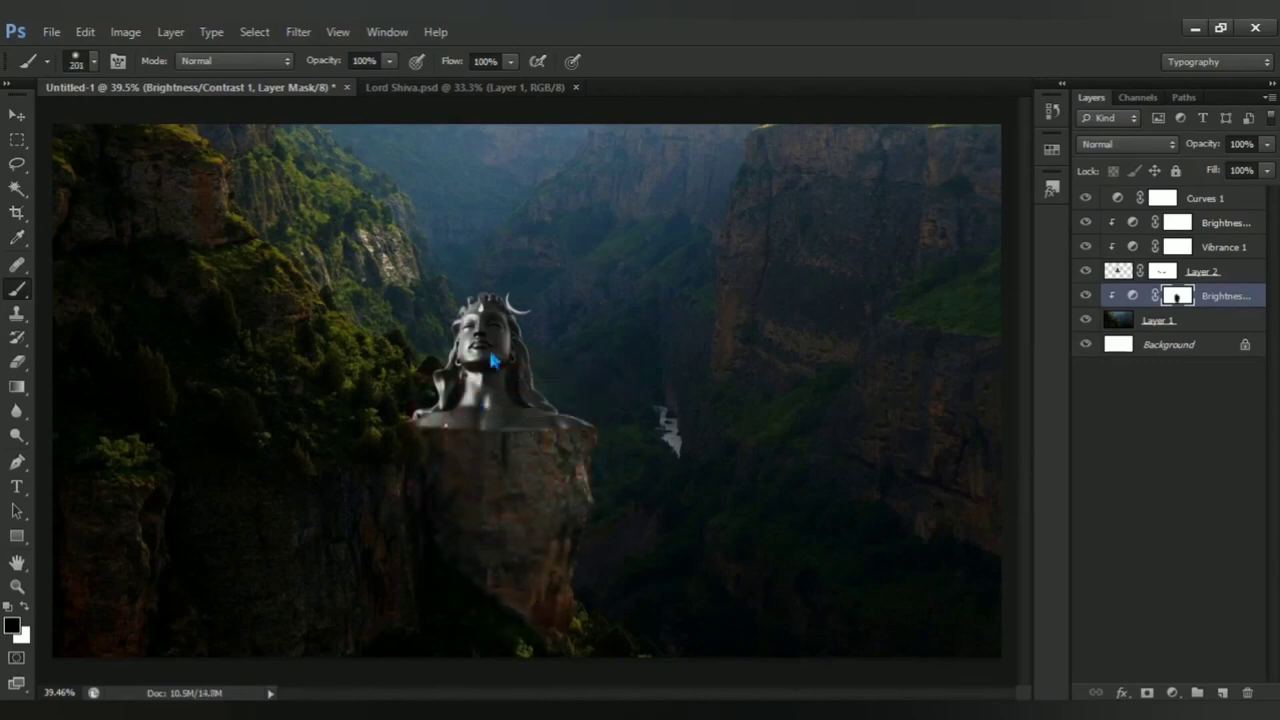
{"action": "right_click", "coordinate": [508, 448], "text": "alt"}
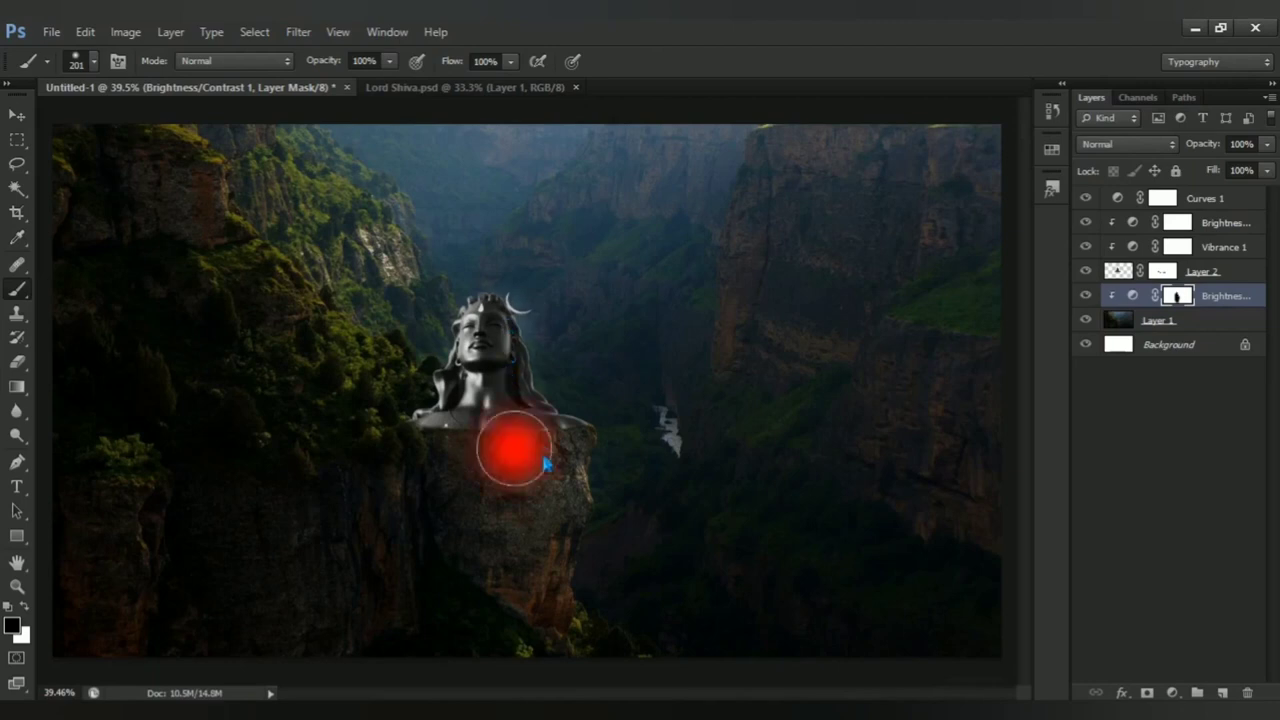
{"action": "right_click", "coordinate": [543, 520], "text": "alt"}
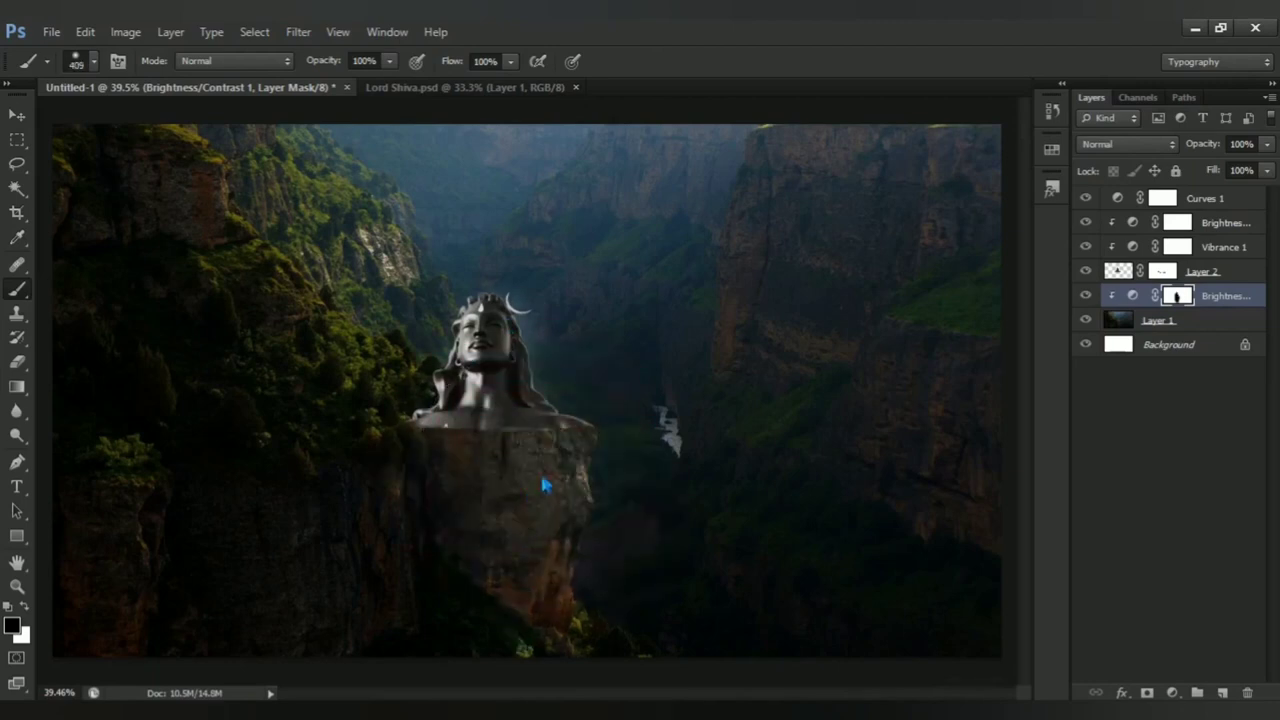
{"action": "left_click", "coordinate": [496, 358]}
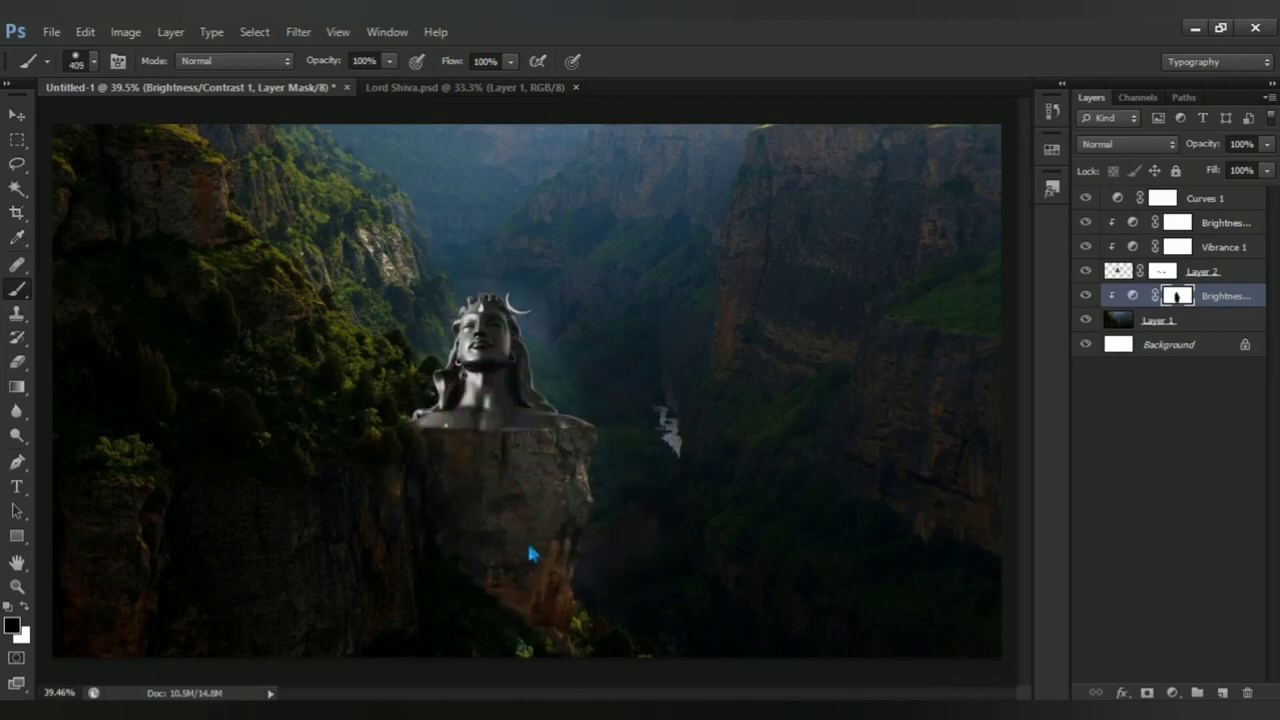
{"action": "left_click", "coordinate": [1086, 295]}
Add a new empty layer and set the foreground colour to white #ffffff
{"action": "left_click", "coordinate": [1222, 692]}
{"action": "key", "text": "x"}
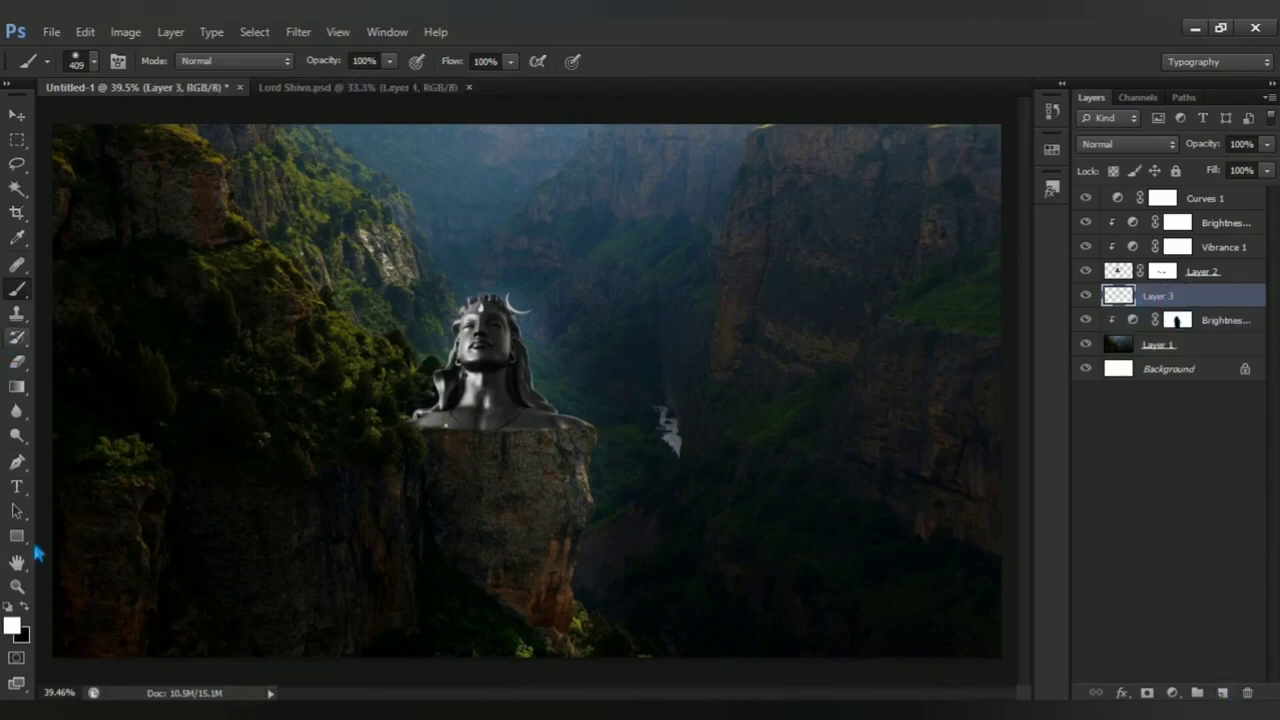
{"action": "key", "text": "i"}
{"action": "left_click", "coordinate": [12, 625]}
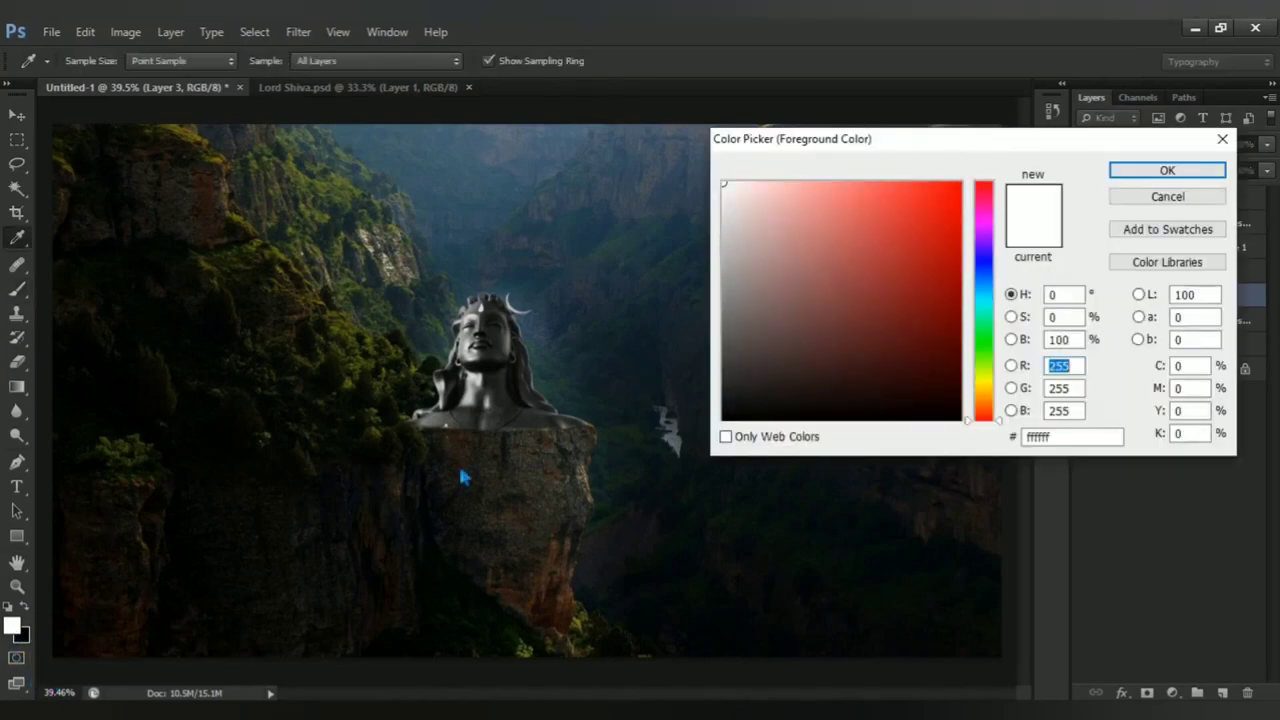
{"action": "left_click_drag", "start_coordinate": [741, 195], "coordinate": [716, 155]}
{"action": "left_click", "coordinate": [1167, 170]}
Paint a soft white glow behind the statue's head and set the layer opacity to 74%
{"action": "key", "text": "b"}
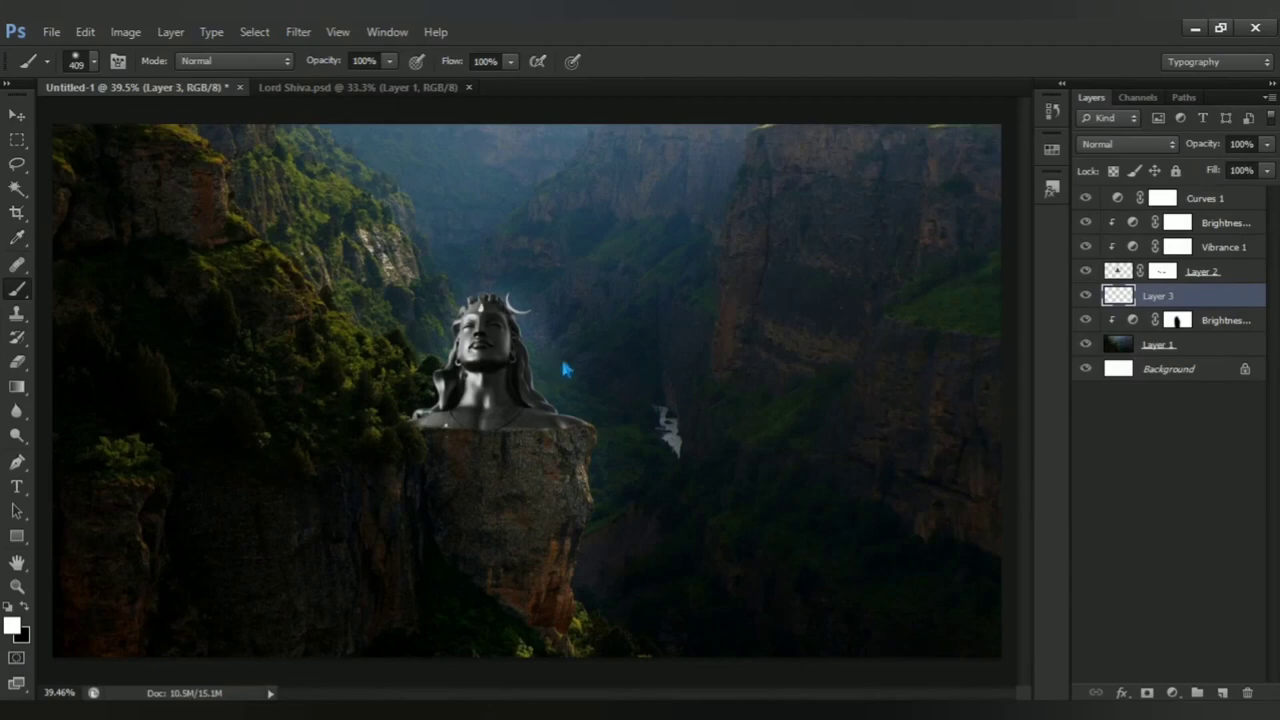
{"action": "left_click", "coordinate": [510, 284]}
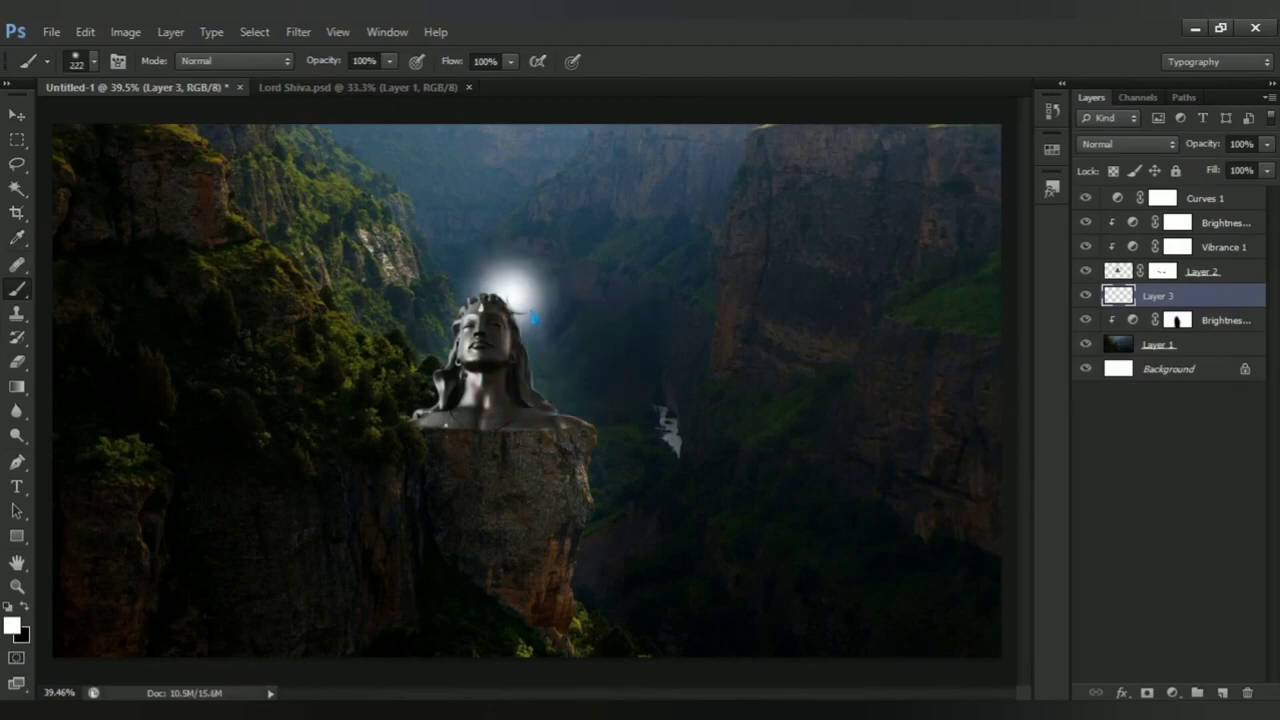
{"action": "left_click", "coordinate": [1240, 146]}
{"action": "type", "text": "74"}
{"action": "key", "text": "Return"}
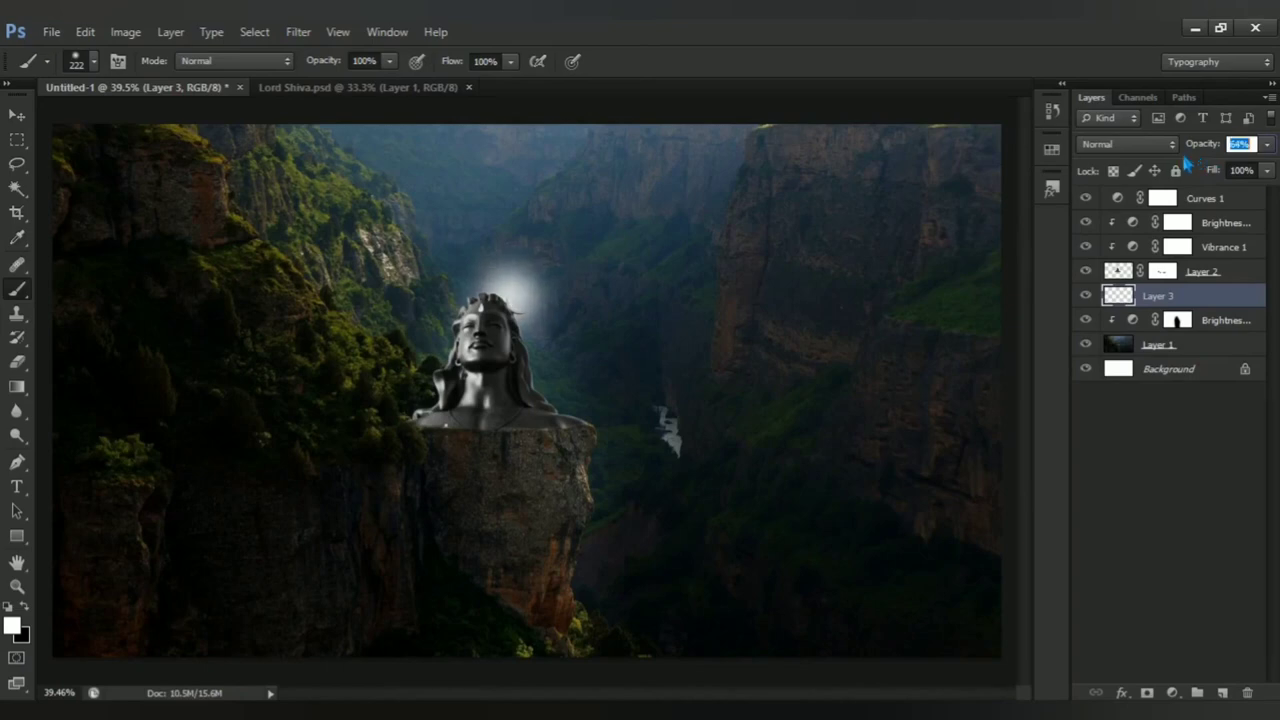
Set the glow layer to 62% opacity and stretch it wider, centred behind the statue
{"action": "left_click_drag", "start_coordinate": [1181, 150], "coordinate": [1178, 165]}
{"action": "key", "text": "ctrl+t"}
{"action": "left_click_drag", "start_coordinate": [580, 297], "coordinate": [831, 280]}
{"action": "mouse_move", "coordinate": [683, 298]}
{"action": "left_mouse_down"}
{"action": "mouse_move", "coordinate": [563, 346]}
{"action": "mouse_move", "coordinate": [711, 345]}
{"action": "left_mouse_up"}
{"action": "left_click_drag", "start_coordinate": [475, 289], "coordinate": [509, 160]}
{"action": "left_click_drag", "start_coordinate": [545, 250], "coordinate": [571, 294]}
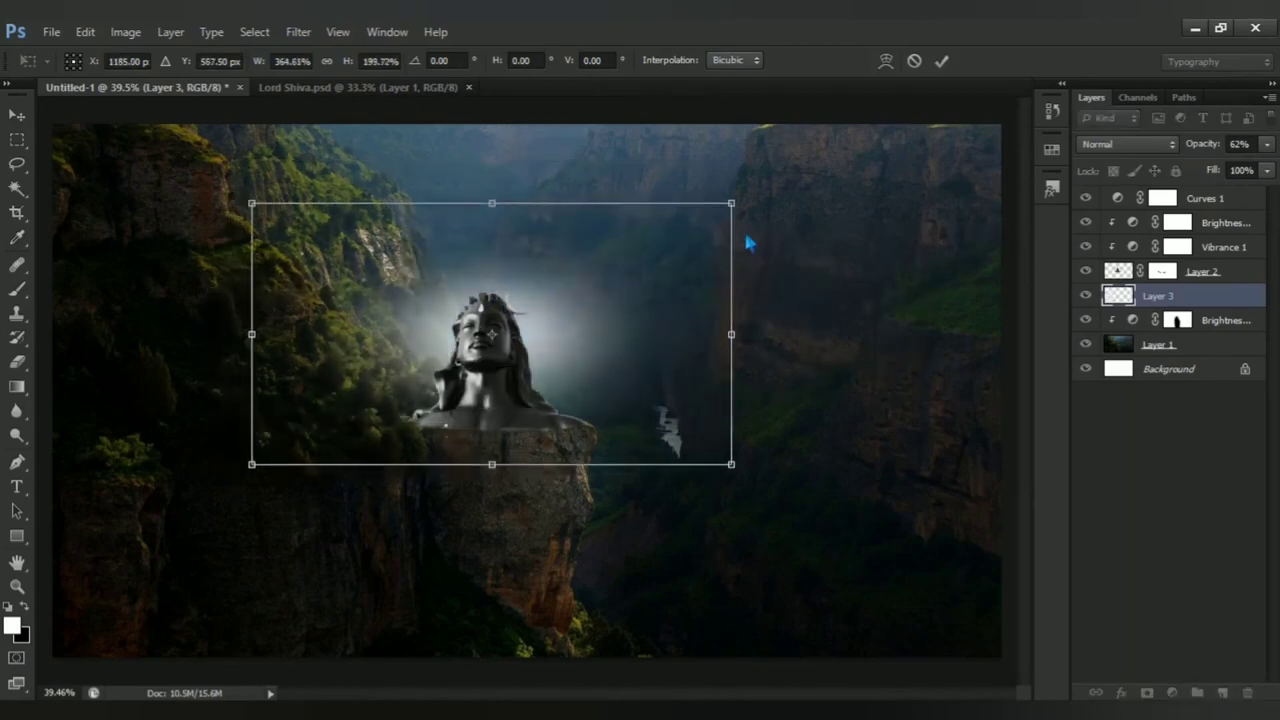
Enlarge the glow further into a broad halo behind the head and commit the transform
{"action": "mouse_move", "coordinate": [757, 208]}
{"action": "left_mouse_down"}
{"action": "mouse_move", "coordinate": [856, 186]}
{"action": "mouse_move", "coordinate": [858, 345]}
{"action": "left_mouse_up"}
{"action": "left_click_drag", "start_coordinate": [514, 171], "coordinate": [508, 158]}
{"action": "left_click_drag", "start_coordinate": [838, 152], "coordinate": [860, 149]}
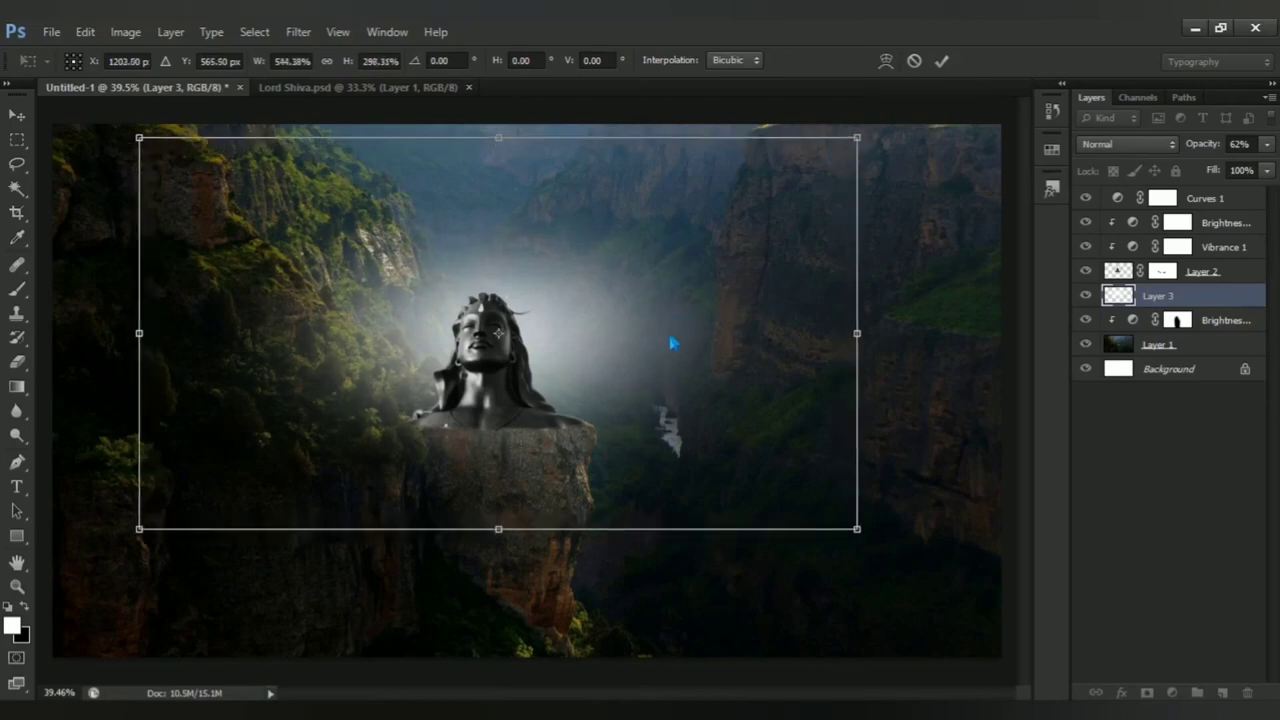
{"action": "left_click_drag", "start_coordinate": [671, 343], "coordinate": [666, 329]}
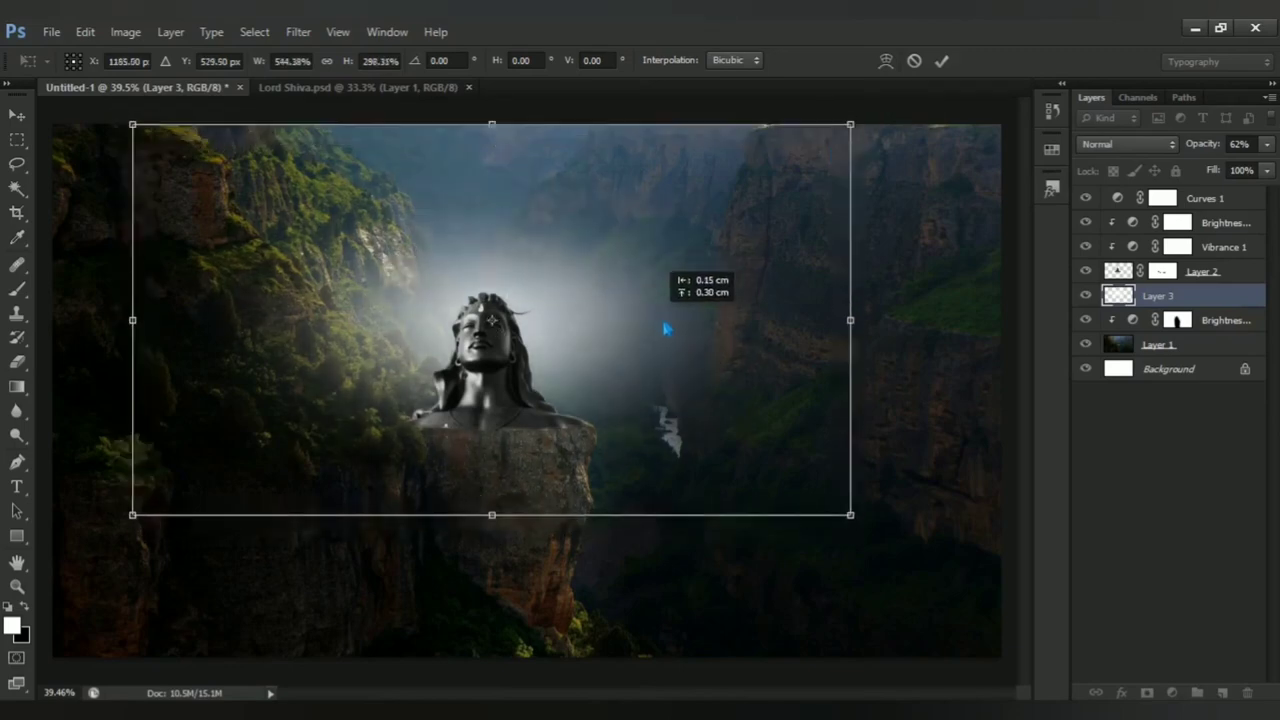
{"action": "key", "text": "b"}
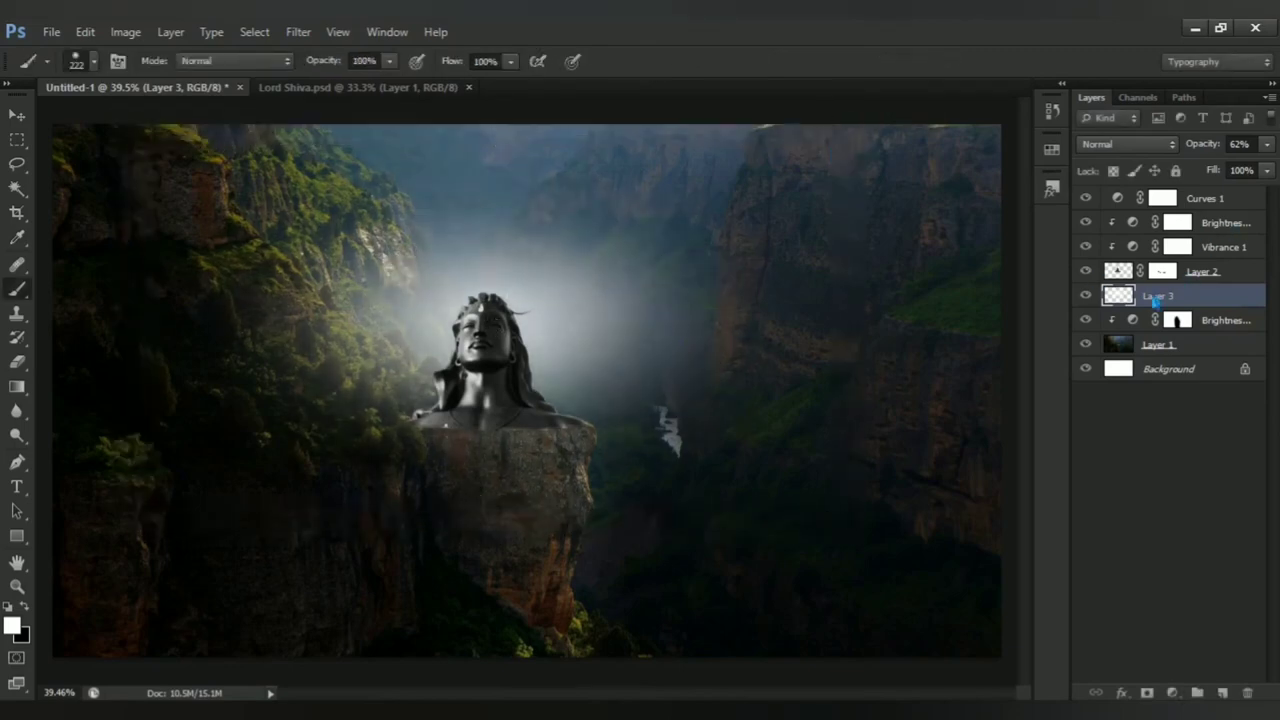
Add a layer mask to Layer 3 and paint black over the rock to hide the glow
{"action": "left_click", "coordinate": [1147, 692]}
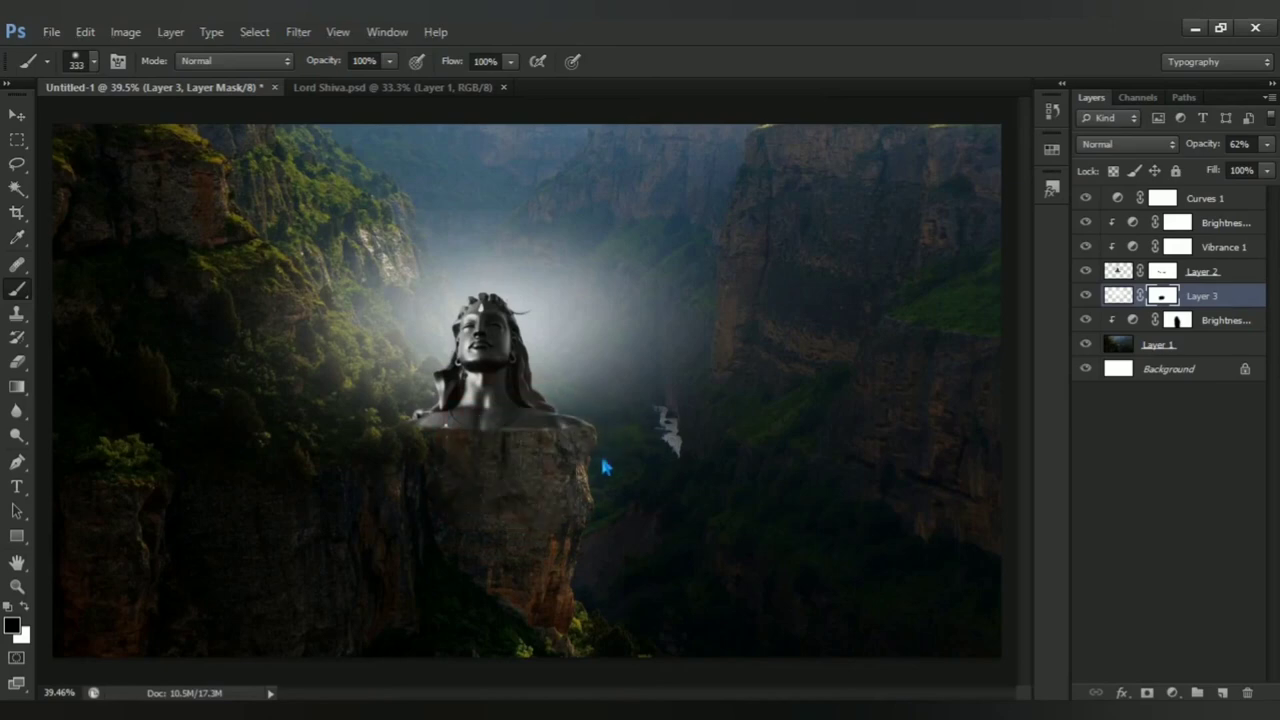
{"action": "left_click", "coordinate": [529, 526]}
{"action": "mouse_move", "coordinate": [529, 526]}
{"action": "left_mouse_down"}
{"action": "mouse_move", "coordinate": [340, 515]}
{"action": "mouse_move", "coordinate": [180, 527]}
{"action": "left_mouse_up"}
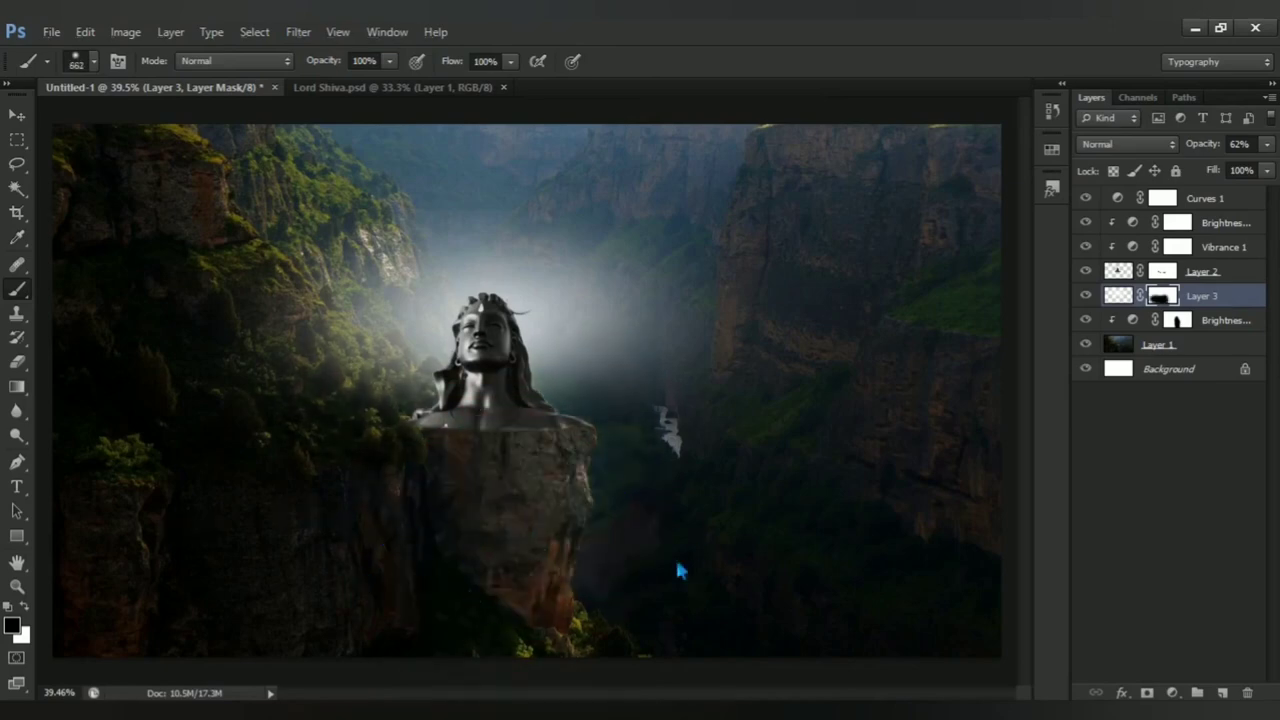
Stretch the glow's top edge upward, lower it slightly, and commit the transform
{"action": "key", "text": "ctrl+t"}
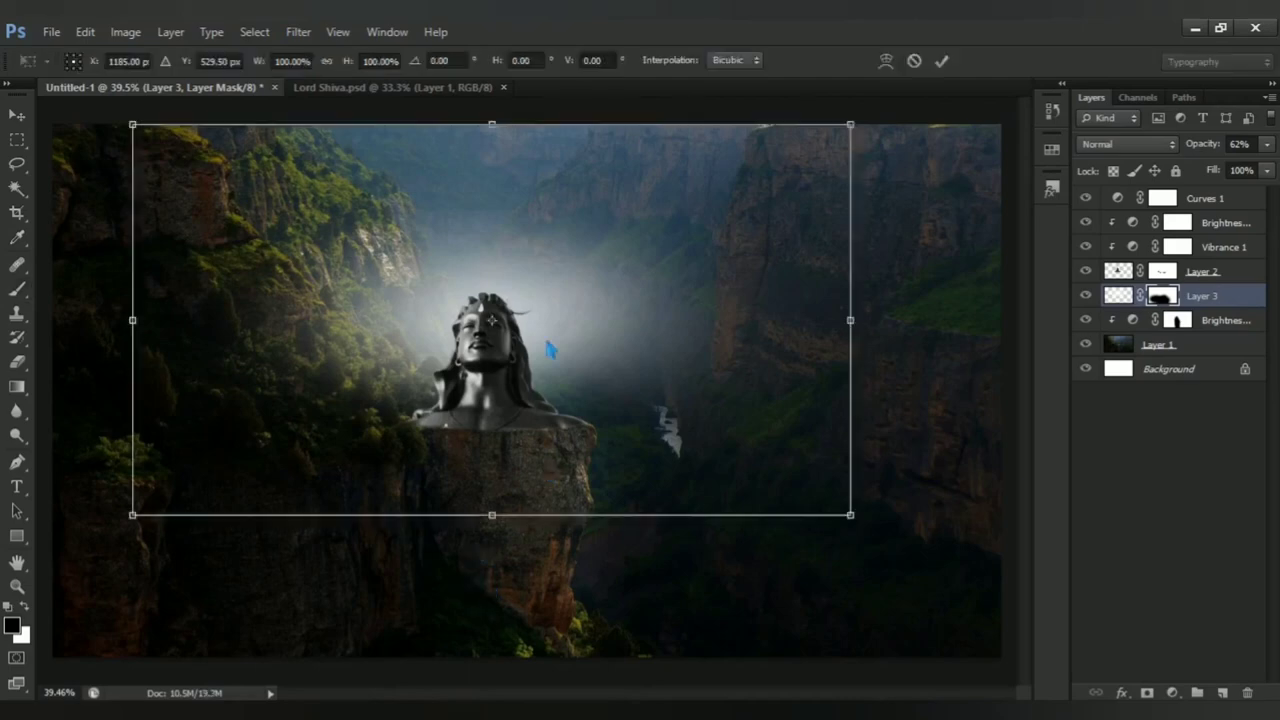
{"action": "left_click_drag", "start_coordinate": [499, 133], "coordinate": [500, 114]}
{"action": "mouse_move", "coordinate": [529, 230]}
{"action": "left_mouse_down"}
{"action": "mouse_move", "coordinate": [534, 284]}
{"action": "mouse_move", "coordinate": [534, 250]}
{"action": "left_mouse_up"}
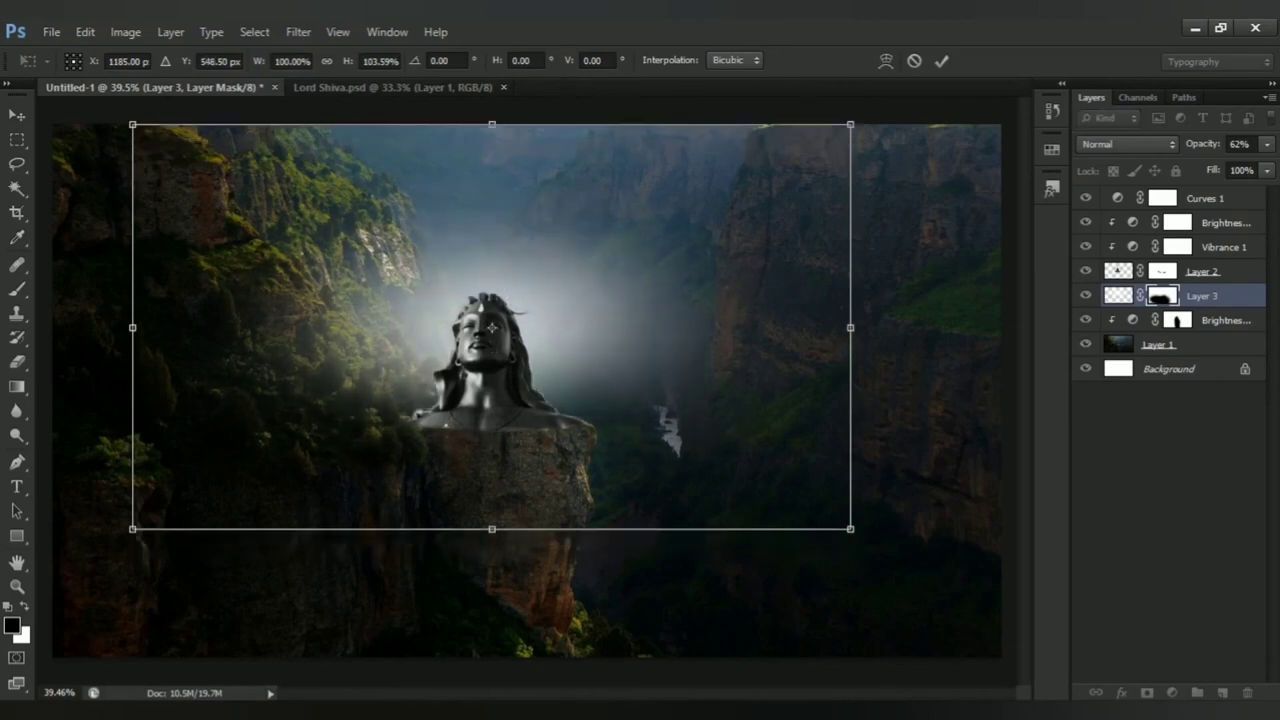
{"action": "key", "text": "ctrl+minus"}
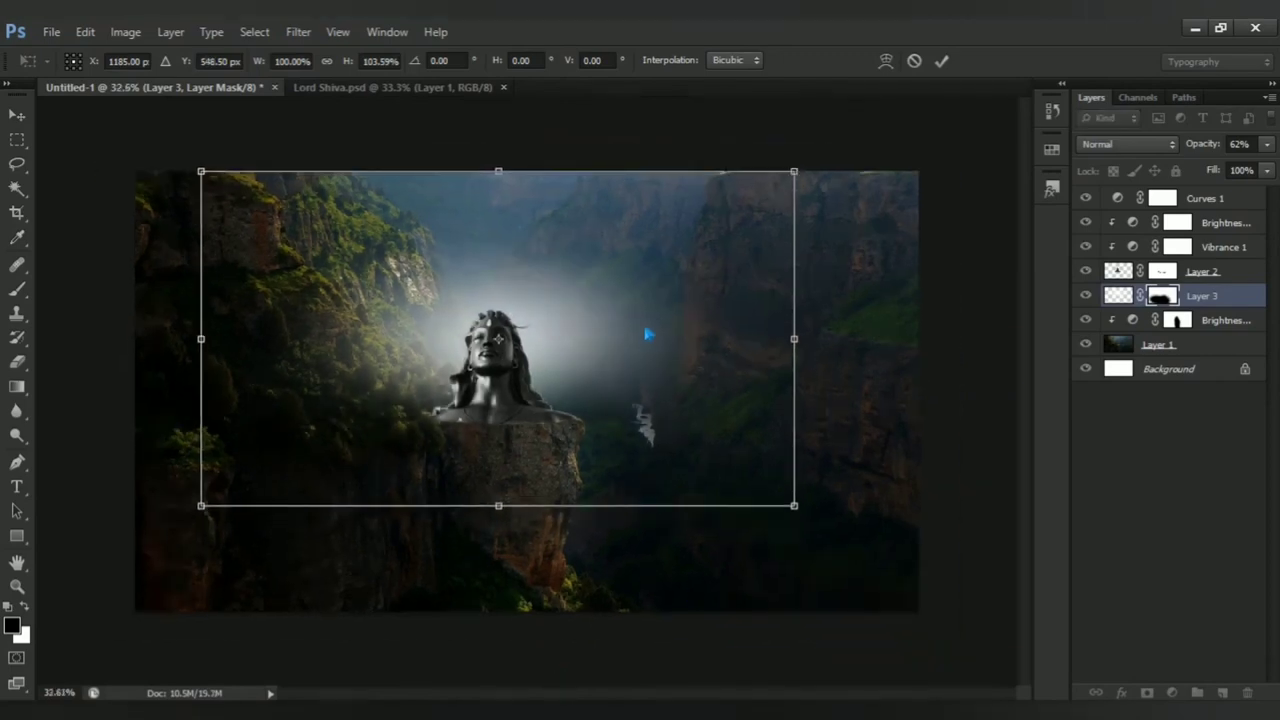
{"action": "key", "text": "alt+space"}
{"action": "key", "text": "Escape"}
{"action": "key", "text": "Return"}
{"action": "key", "text": "b"}
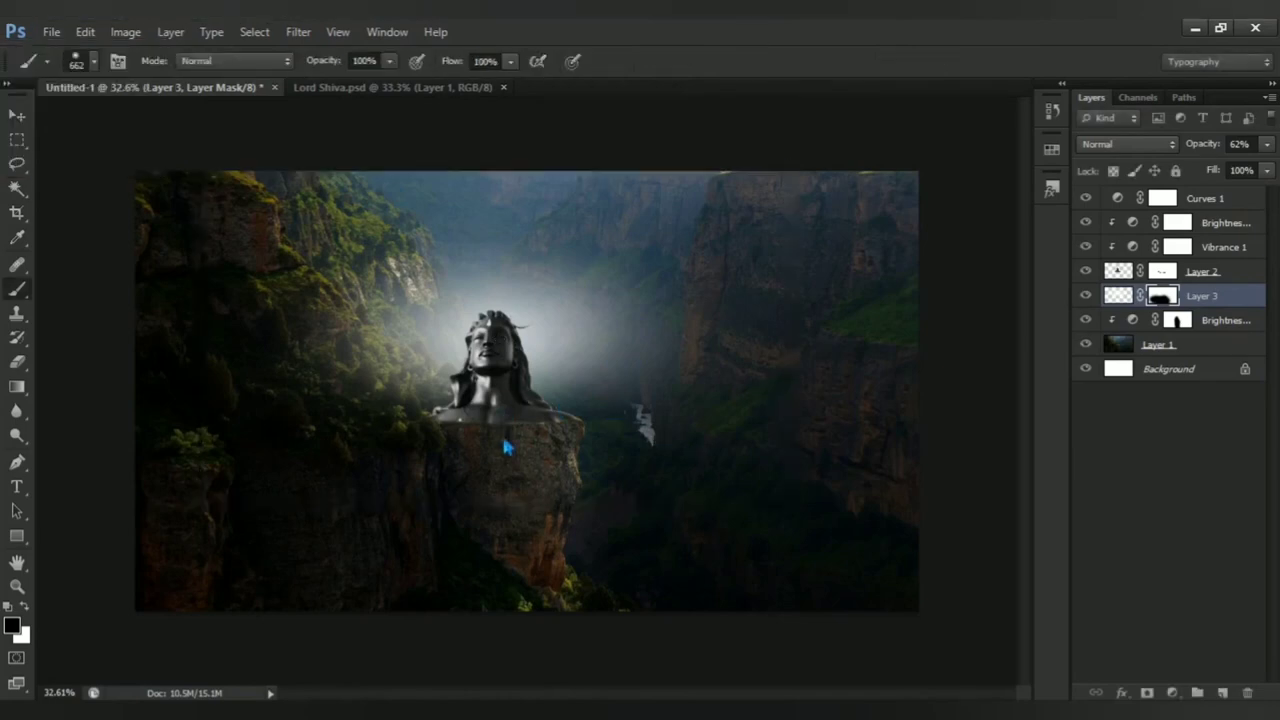
{"action": "scroll", "coordinate": [503, 433], "scroll_direction": "up", "scroll_amount": 2}
{"action": "scroll", "coordinate": [503, 433], "scroll_direction": "down", "scroll_amount": 1}
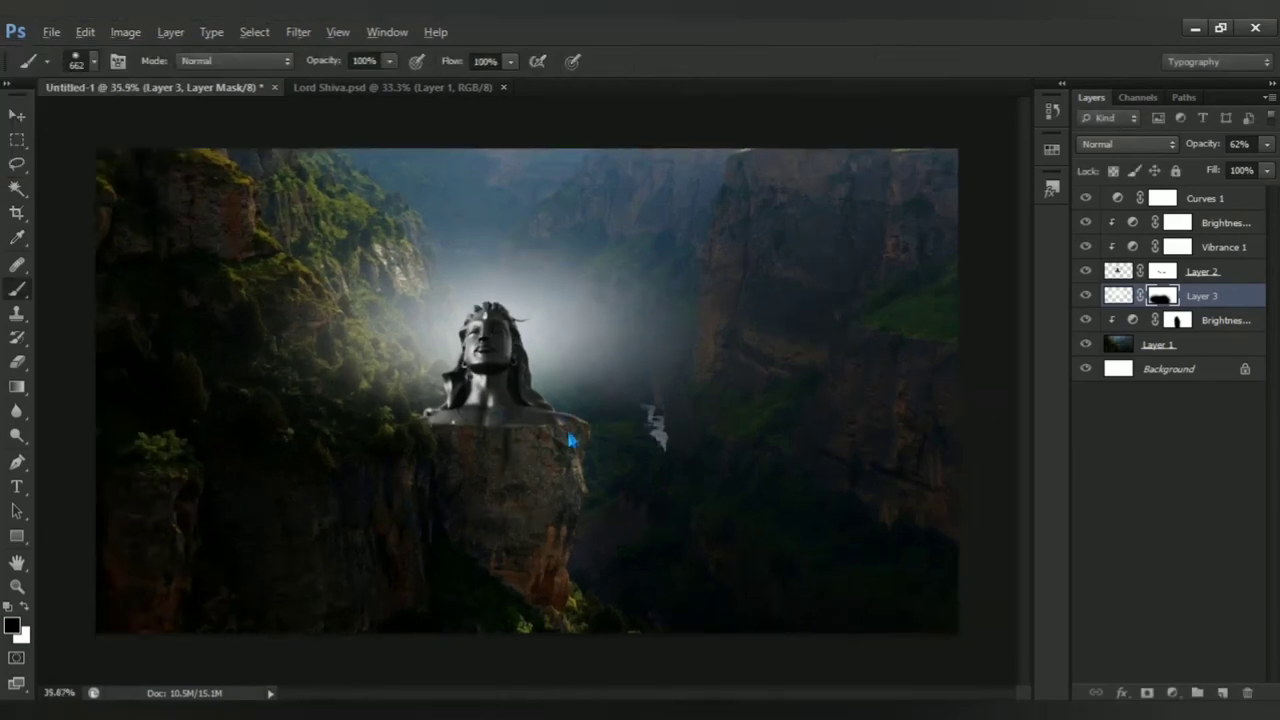
Add a Color Balance layer above Curves 1 with midtones at -40 red, +29 green, +45 blue
{"action": "left_click", "coordinate": [1148, 205]}
{"action": "left_click", "coordinate": [1172, 692]}
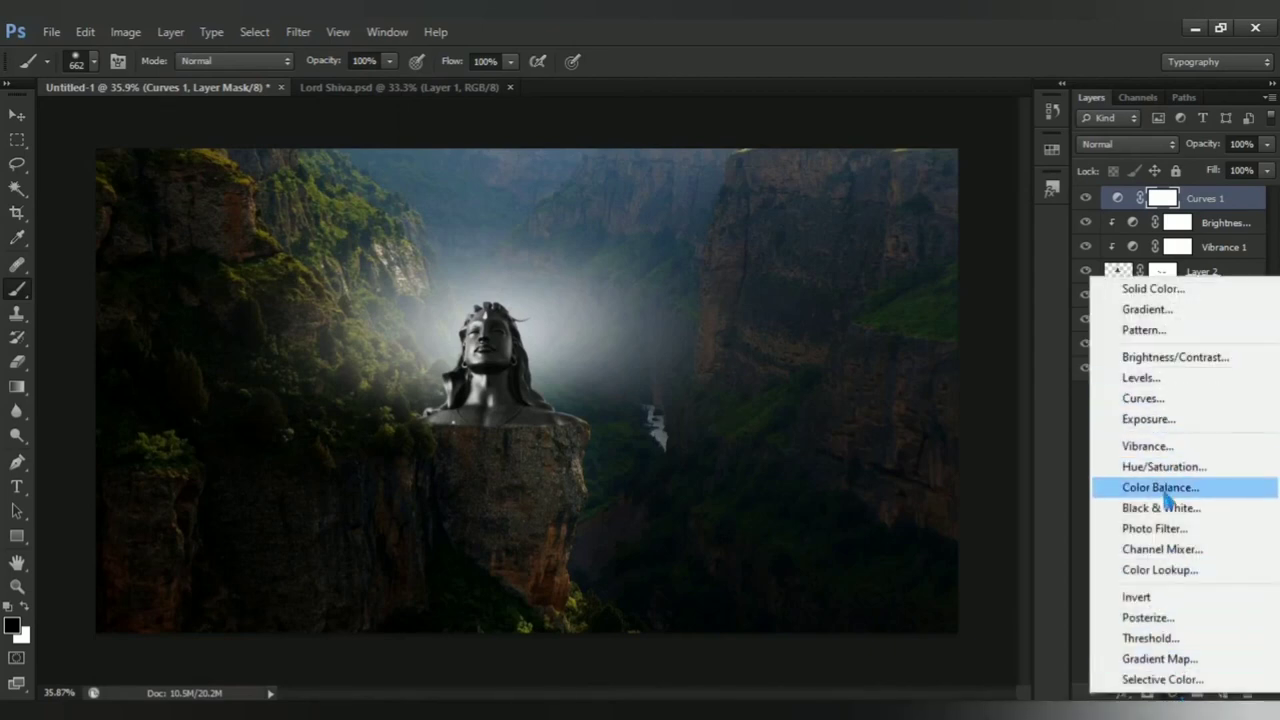
{"action": "left_click", "coordinate": [1205, 497]}
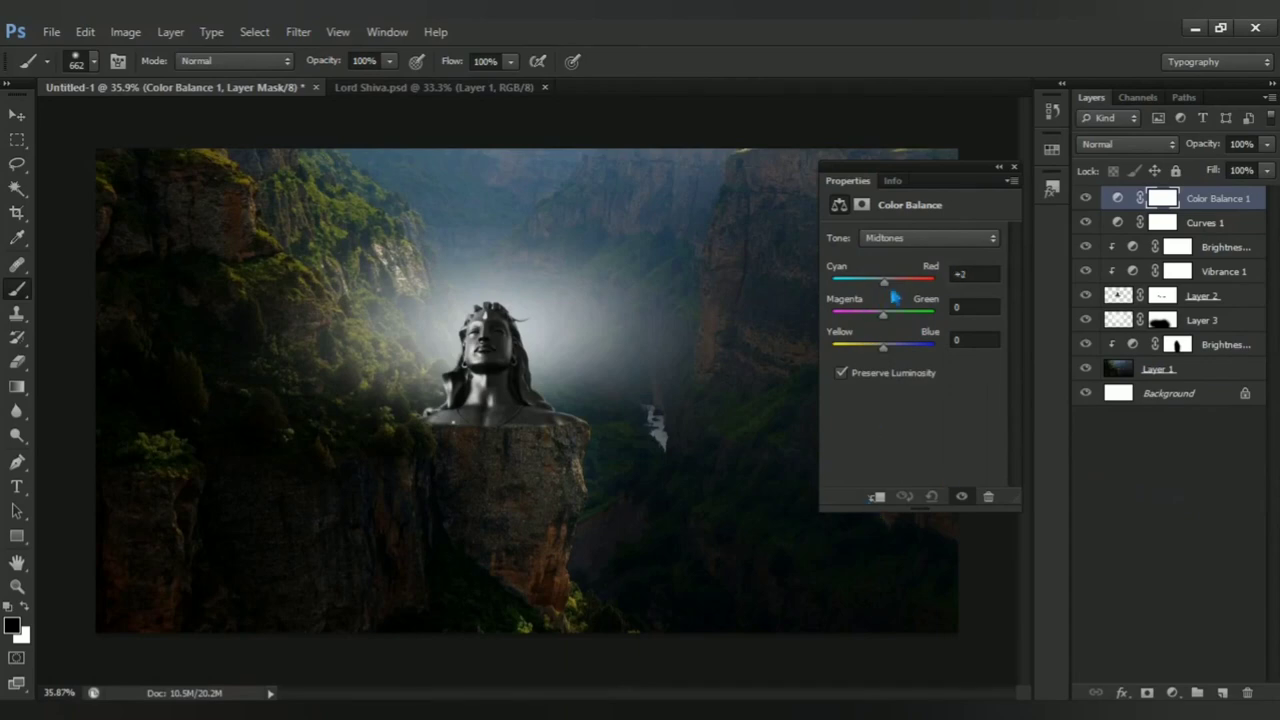
{"action": "left_click_drag", "start_coordinate": [892, 293], "coordinate": [870, 296]}
{"action": "left_click_drag", "start_coordinate": [890, 321], "coordinate": [905, 322]}
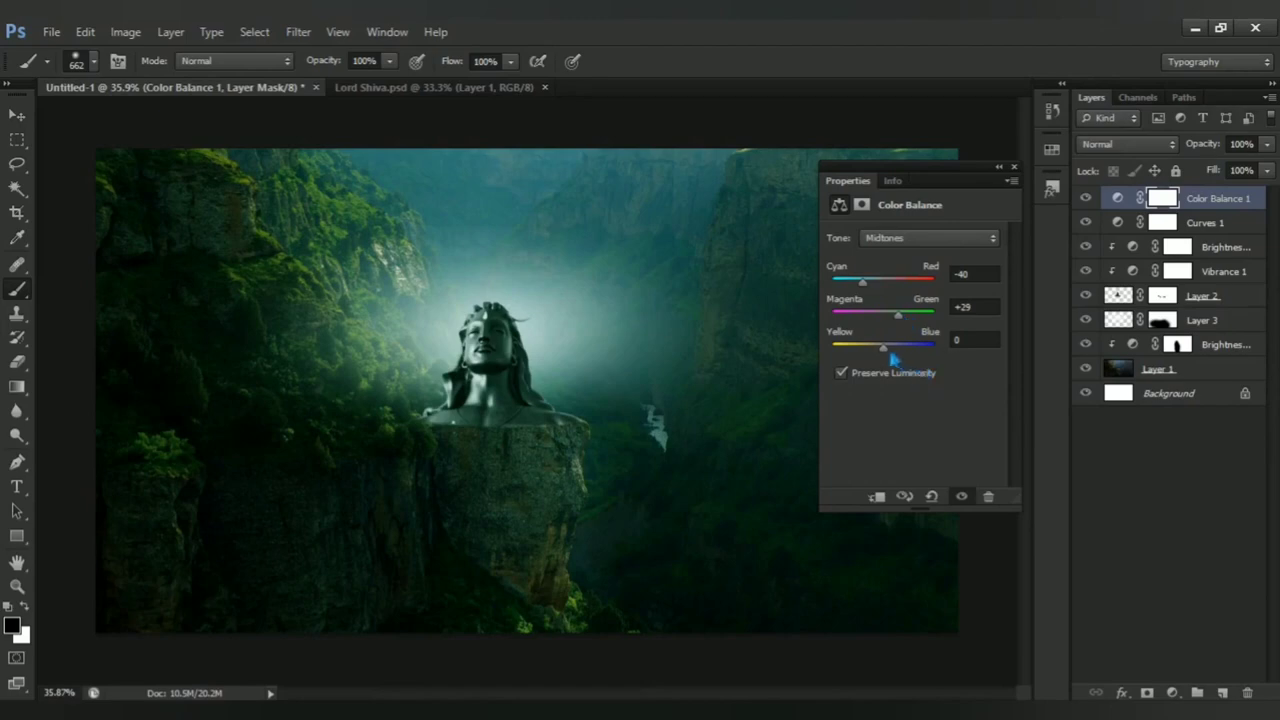
{"action": "left_click_drag", "start_coordinate": [893, 358], "coordinate": [903, 362]}
{"action": "left_click_drag", "start_coordinate": [910, 358], "coordinate": [914, 360]}
Close the Color Balance properties and zoom in and out to inspect the teal composite
{"action": "left_click", "coordinate": [1013, 167]}
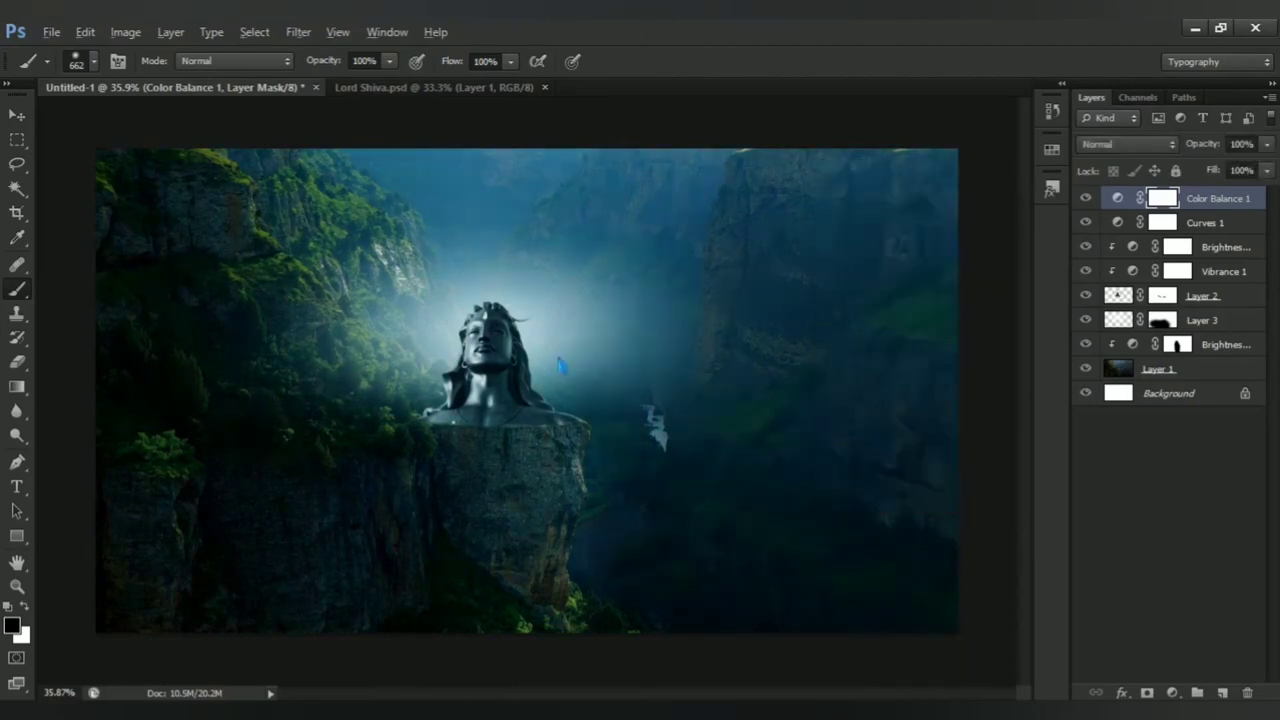
{"action": "scroll", "coordinate": [470, 378], "scroll_direction": "up", "scroll_amount": 2}
{"action": "scroll", "coordinate": [470, 378], "scroll_direction": "up", "scroll_amount": 2}
{"action": "scroll", "coordinate": [470, 378], "scroll_direction": "up", "scroll_amount": 2}
{"action": "scroll", "coordinate": [472, 379], "scroll_direction": "down", "scroll_amount": 3}
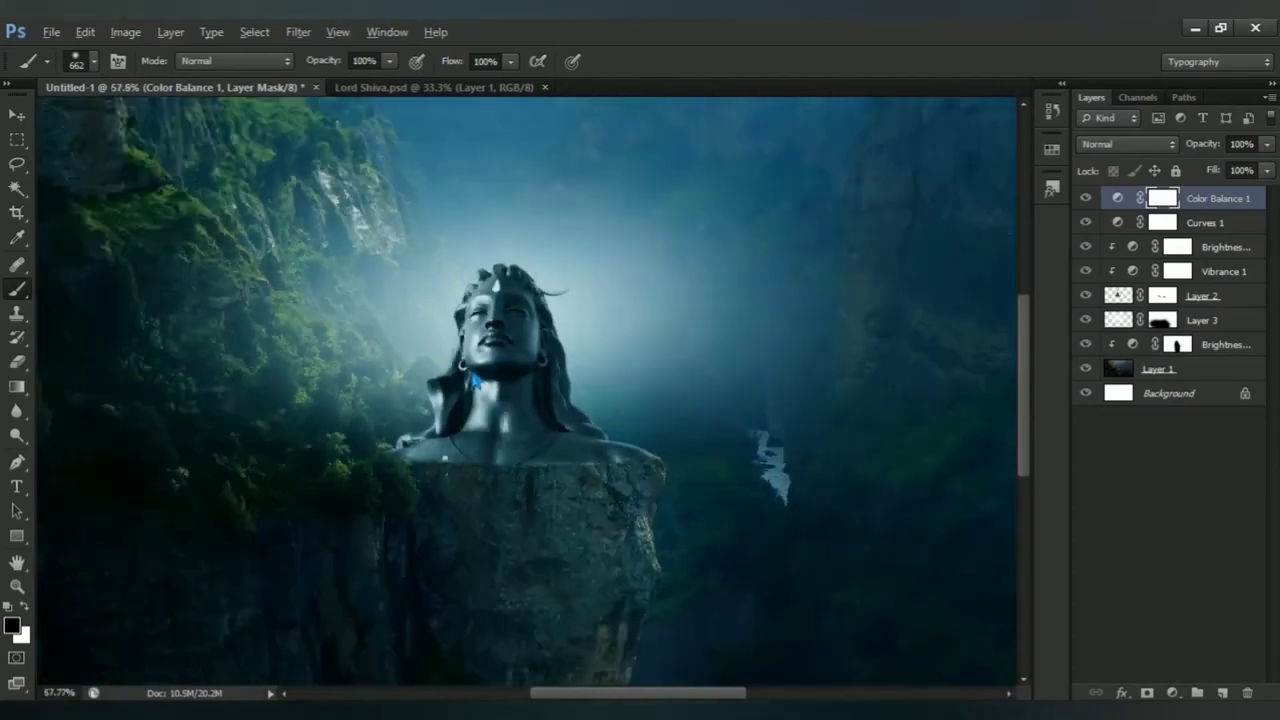
{"action": "scroll", "coordinate": [476, 380], "scroll_direction": "down", "scroll_amount": 3}
{"action": "scroll", "coordinate": [500, 390], "scroll_direction": "down", "scroll_amount": 2}
Shrink the brush and close the Lord Shiva.psd source document
{"action": "scroll", "coordinate": [500, 390], "scroll_direction": "up", "scroll_amount": 2}
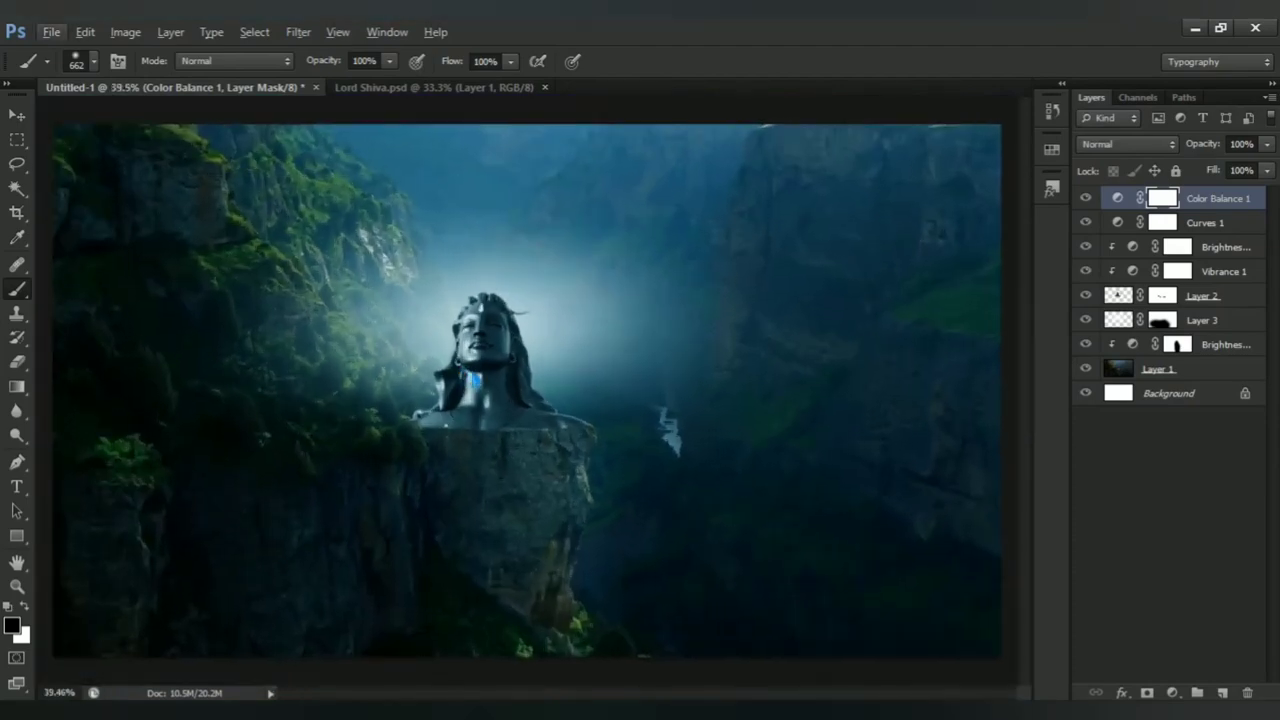
{"action": "left_click_drag", "start_coordinate": [586, 522], "coordinate": [600, 475]}
{"action": "left_click", "coordinate": [545, 87]}
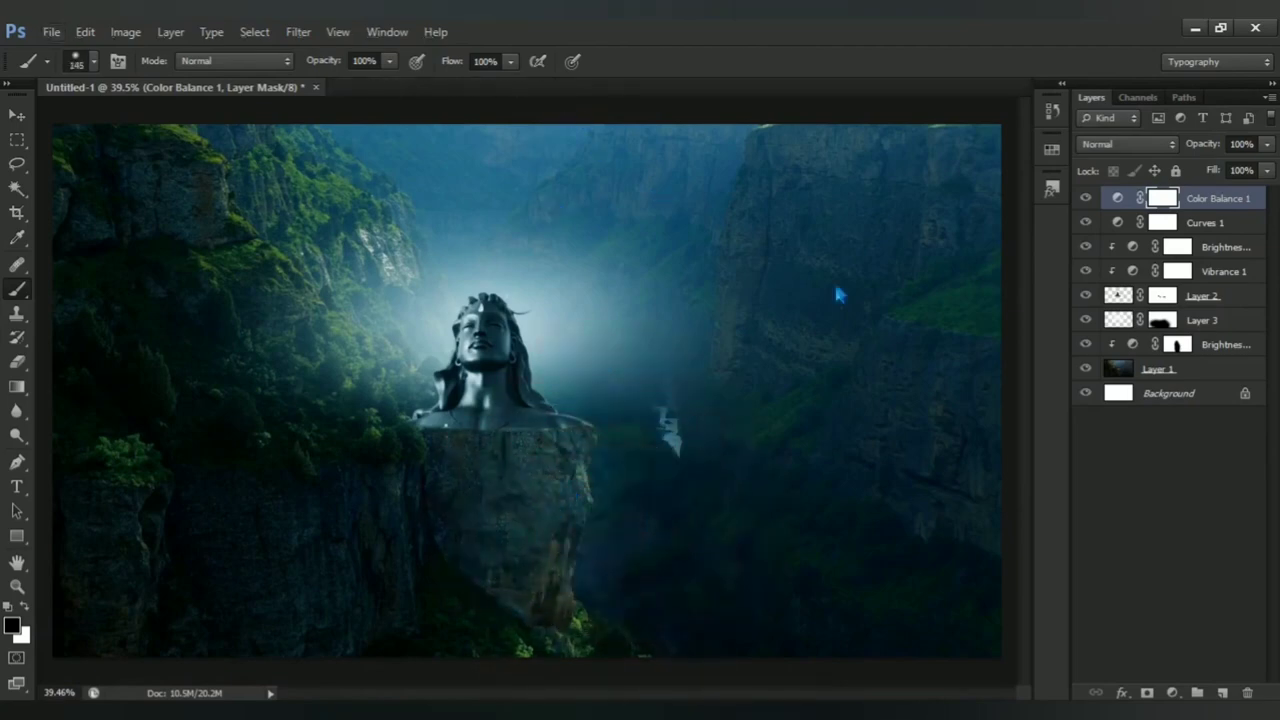